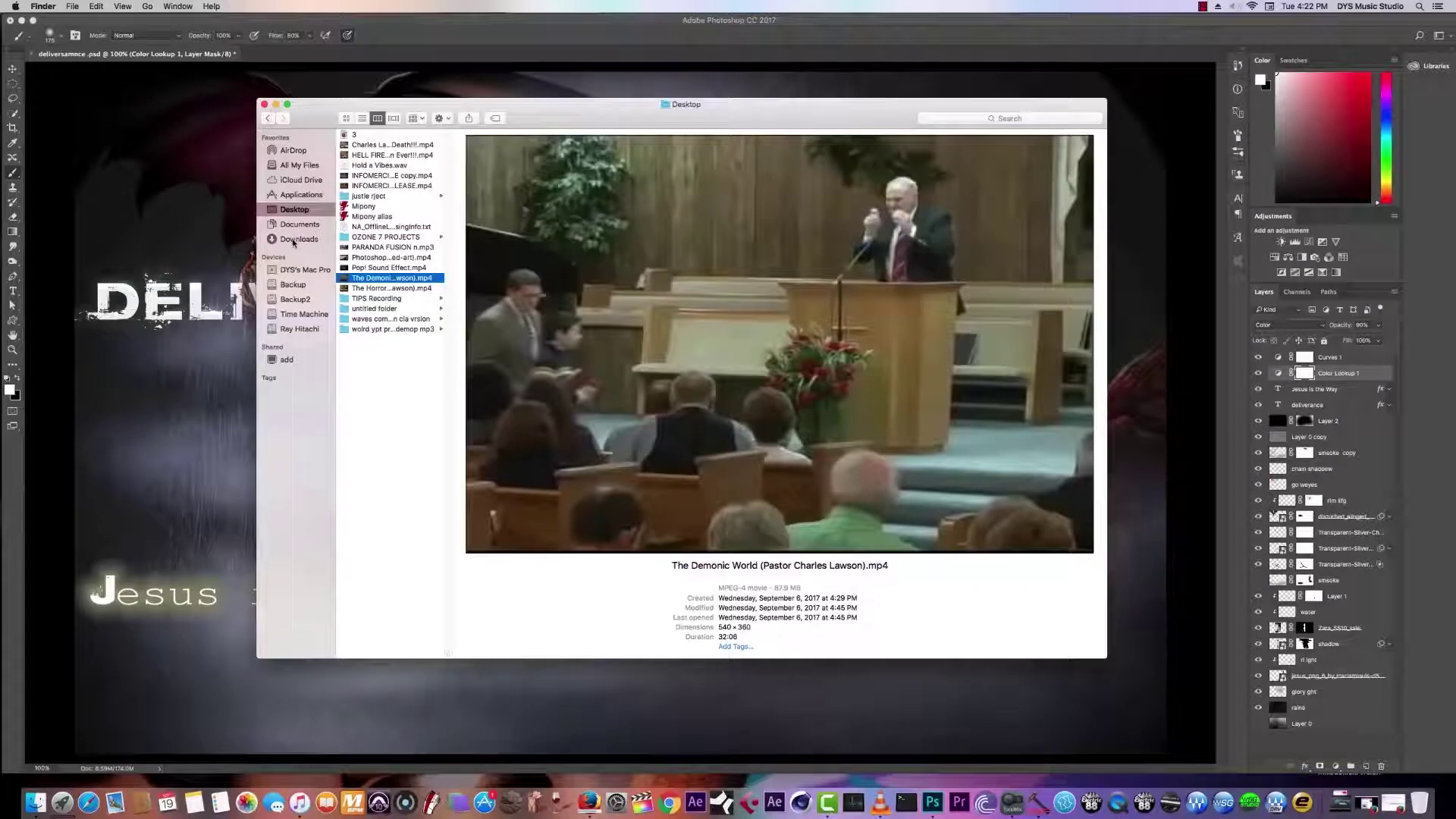
Step: Open the fished art folder under 2018 MAC BACKUP/PICTURES on the Backup drive
click(293, 283)
click(372, 244)
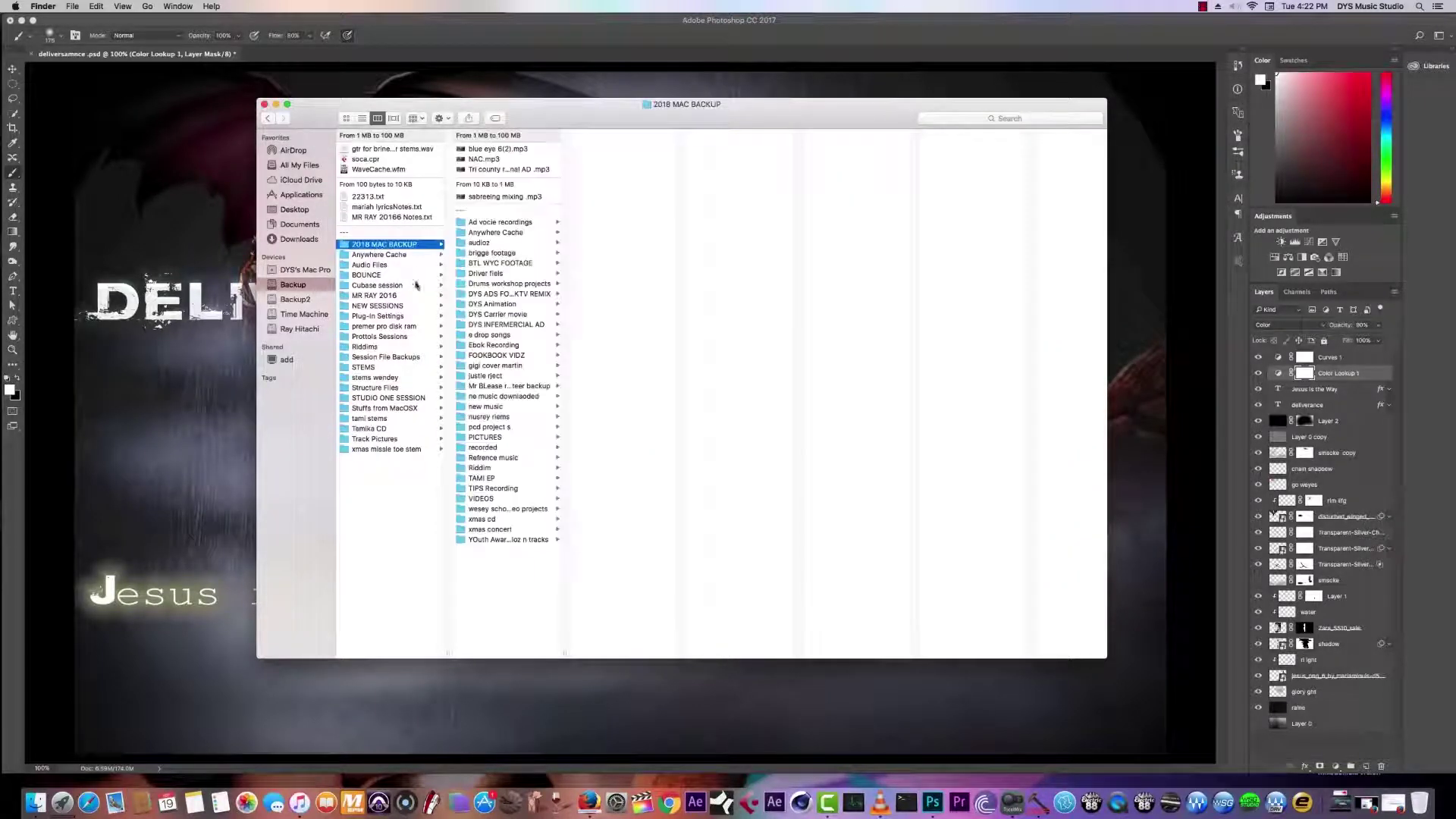
click(485, 437)
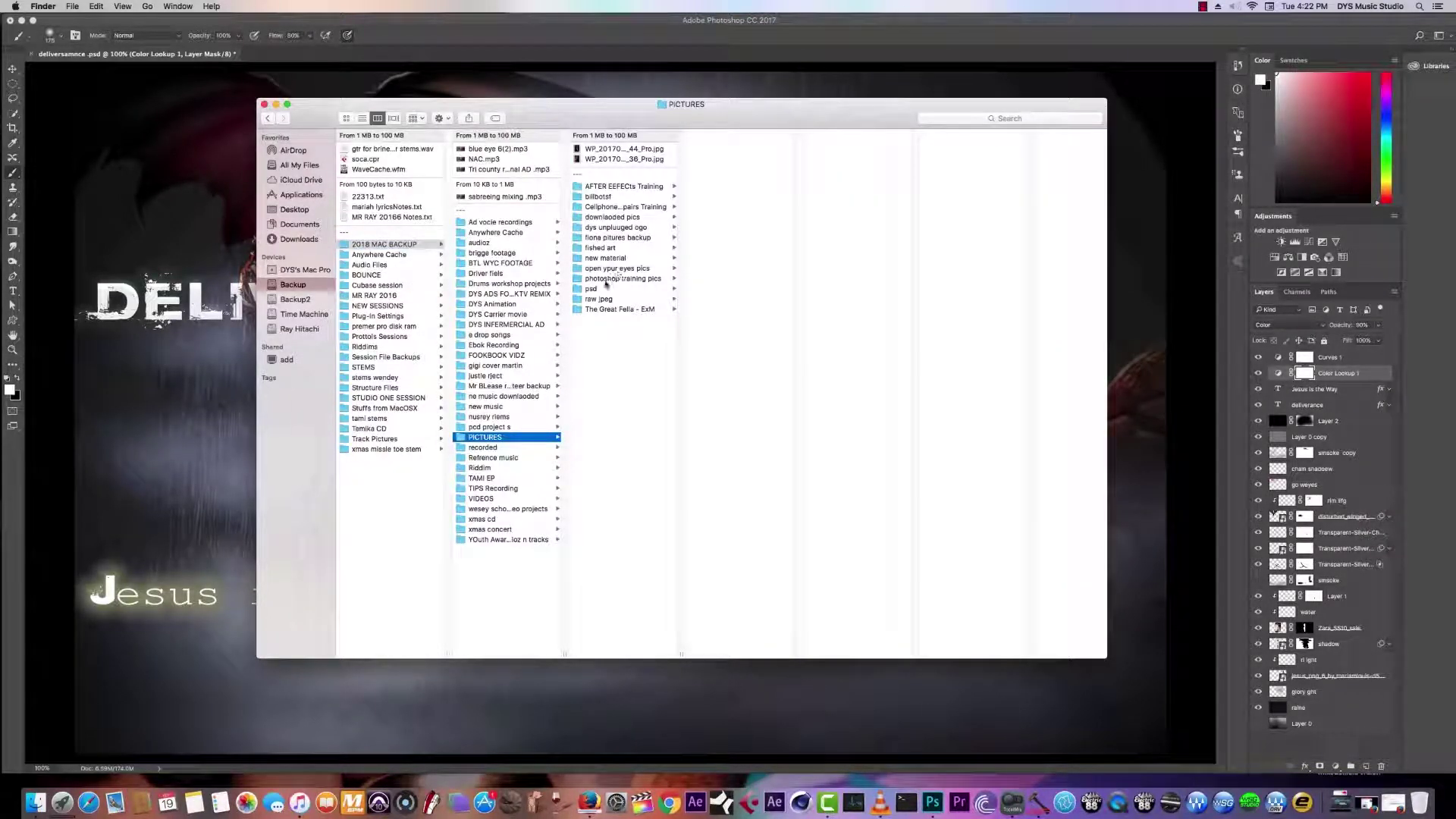
click(615, 248)
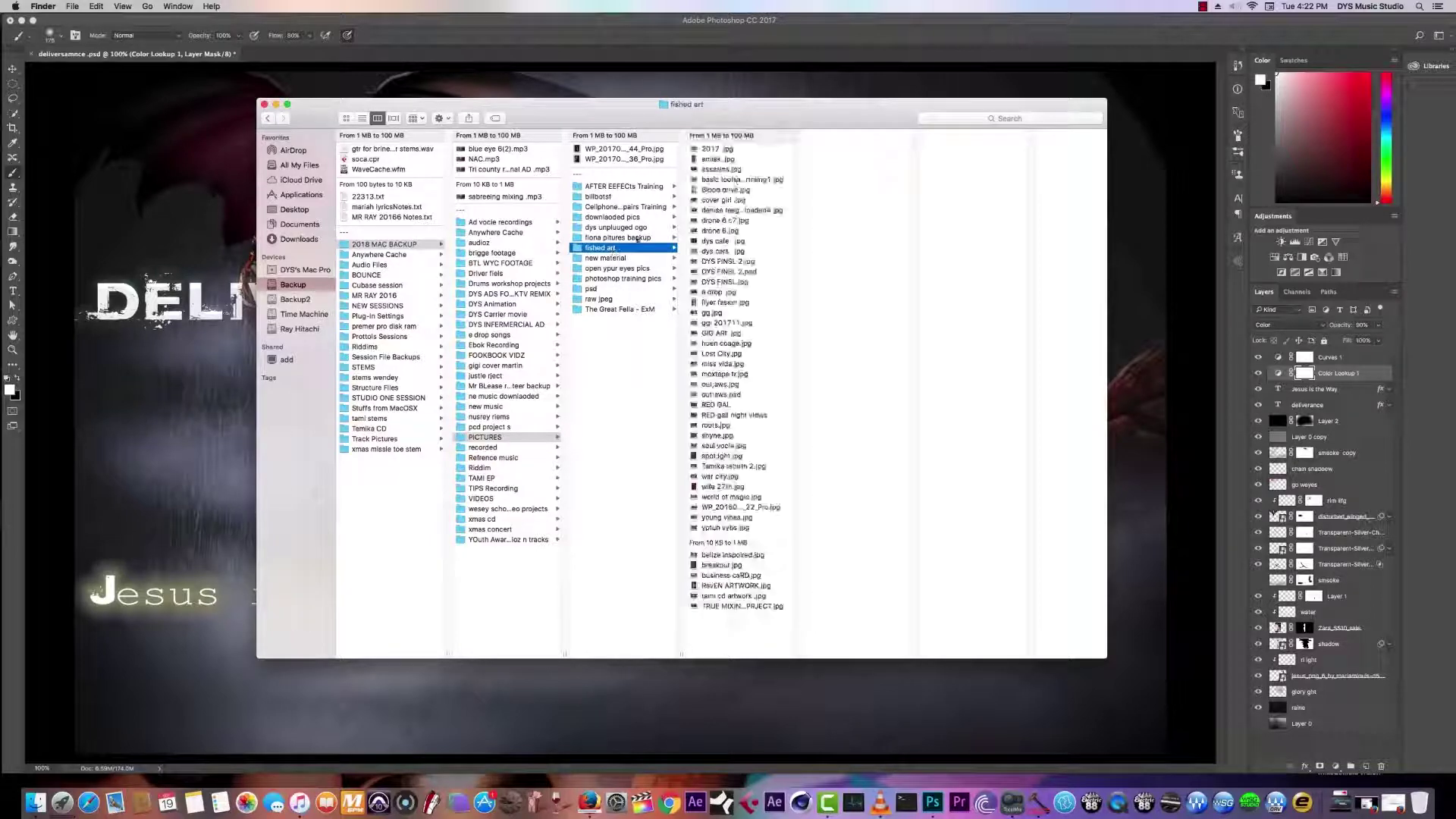
Step: Preview the finished artworks in the fished art folder one by one, from 2017 .jpg down to DYS FINSL 2.jpg
click(722, 150)
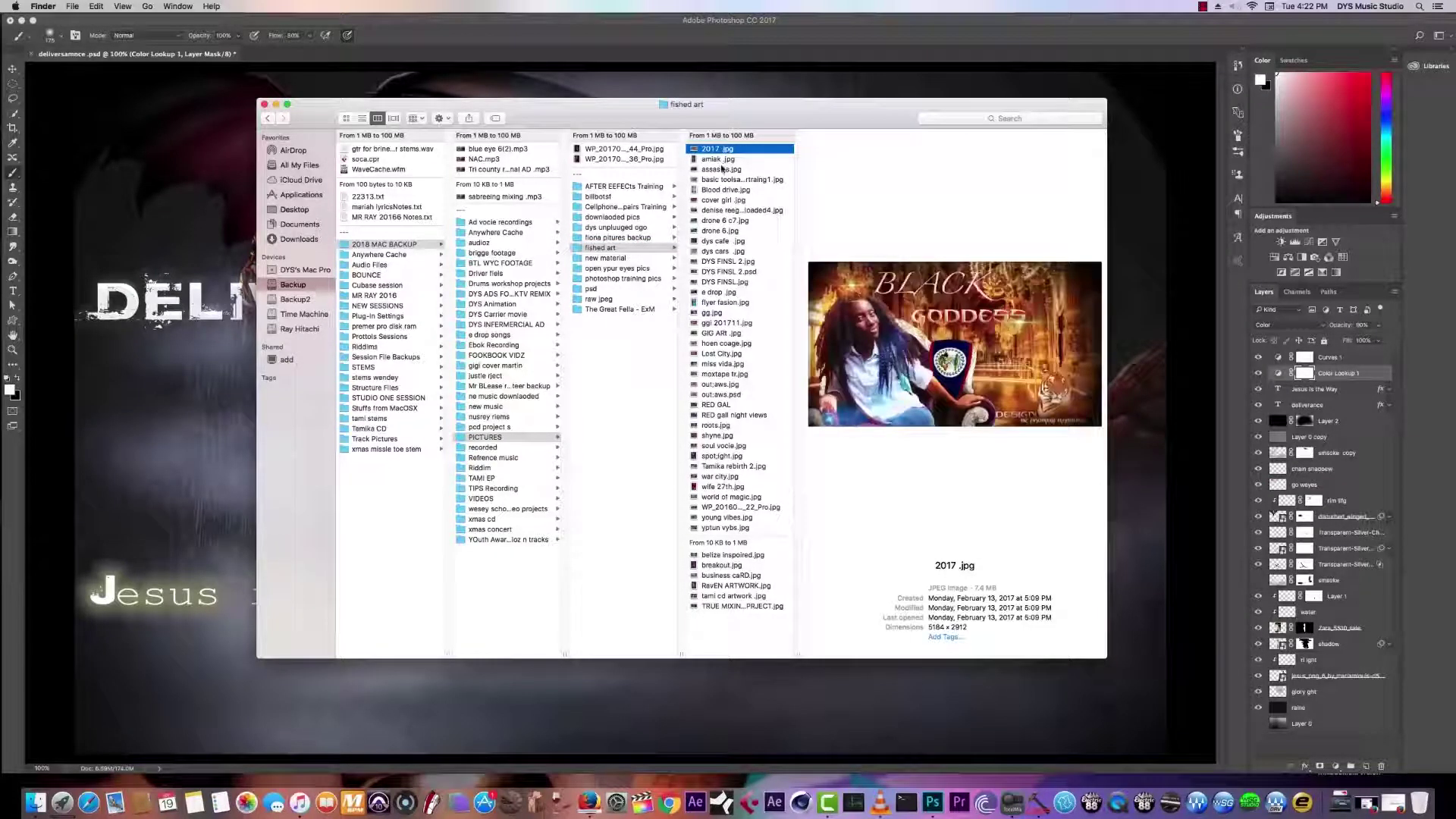
click(722, 170)
click(725, 180)
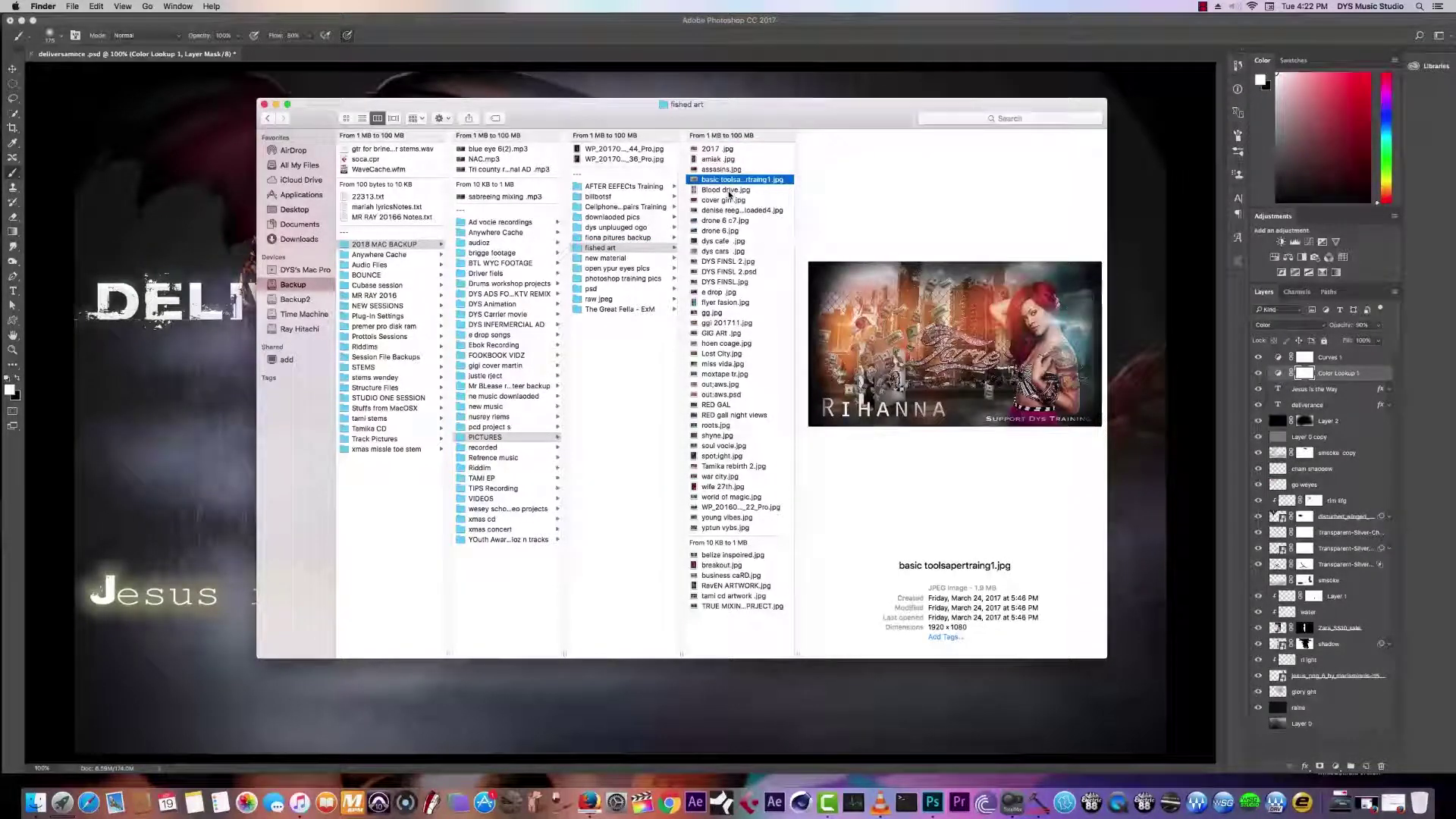
click(725, 190)
click(724, 200)
click(720, 221)
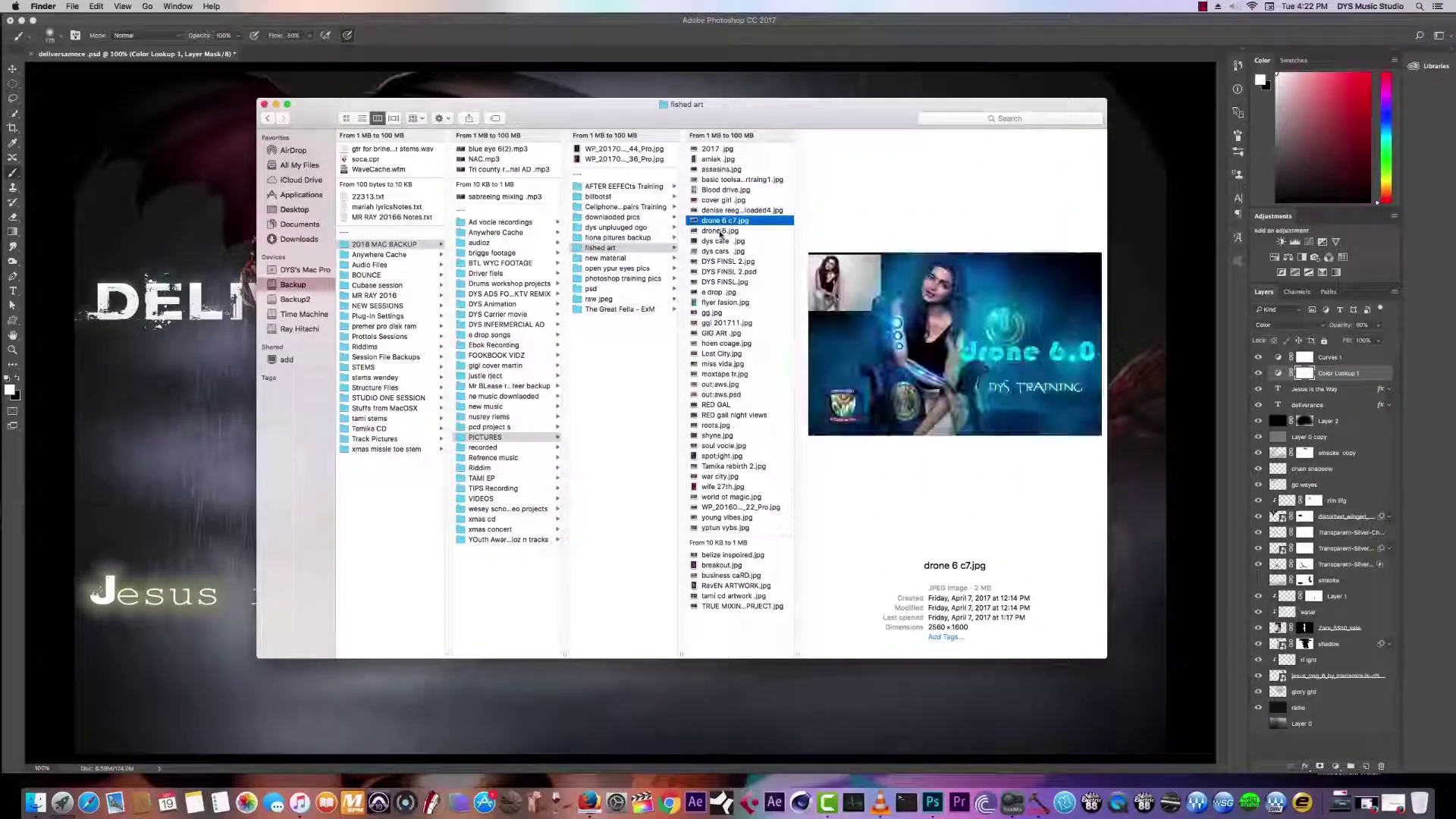
click(721, 232)
click(724, 251)
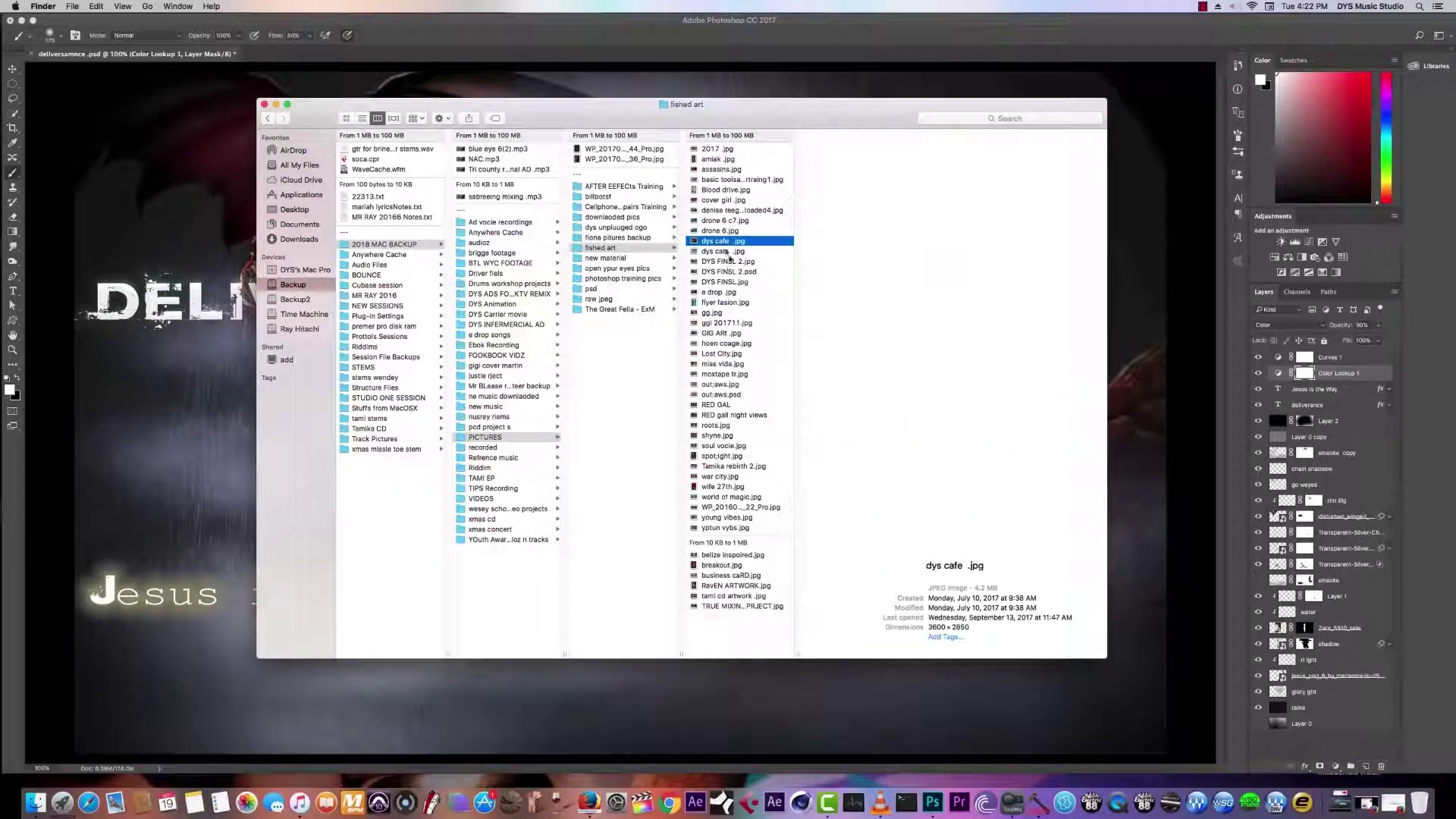
click(728, 261)
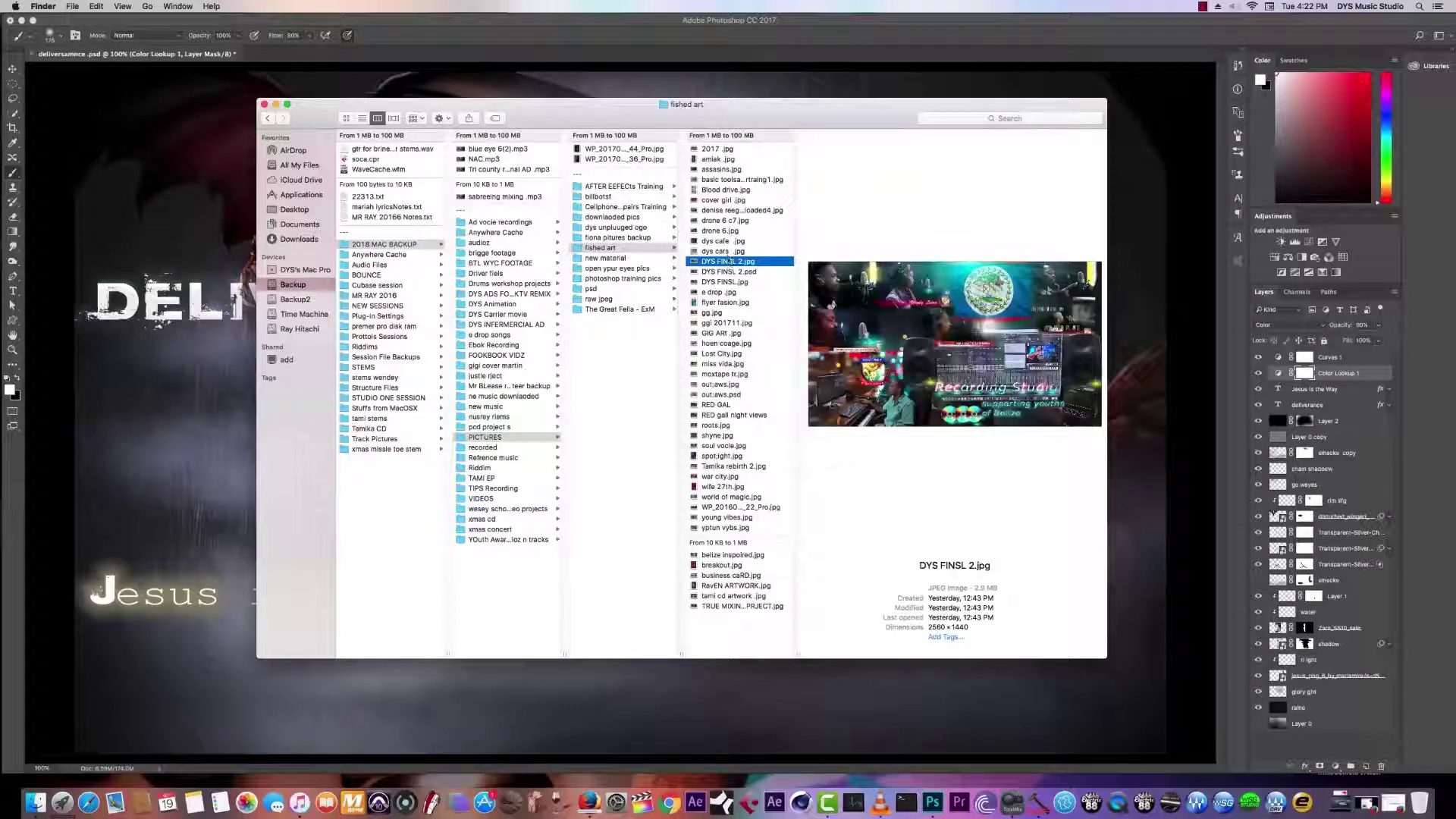
Step: View dys cars .jpg full size in Preview and close it again
click(724, 251)
right_click(729, 251)
click(879, 267)
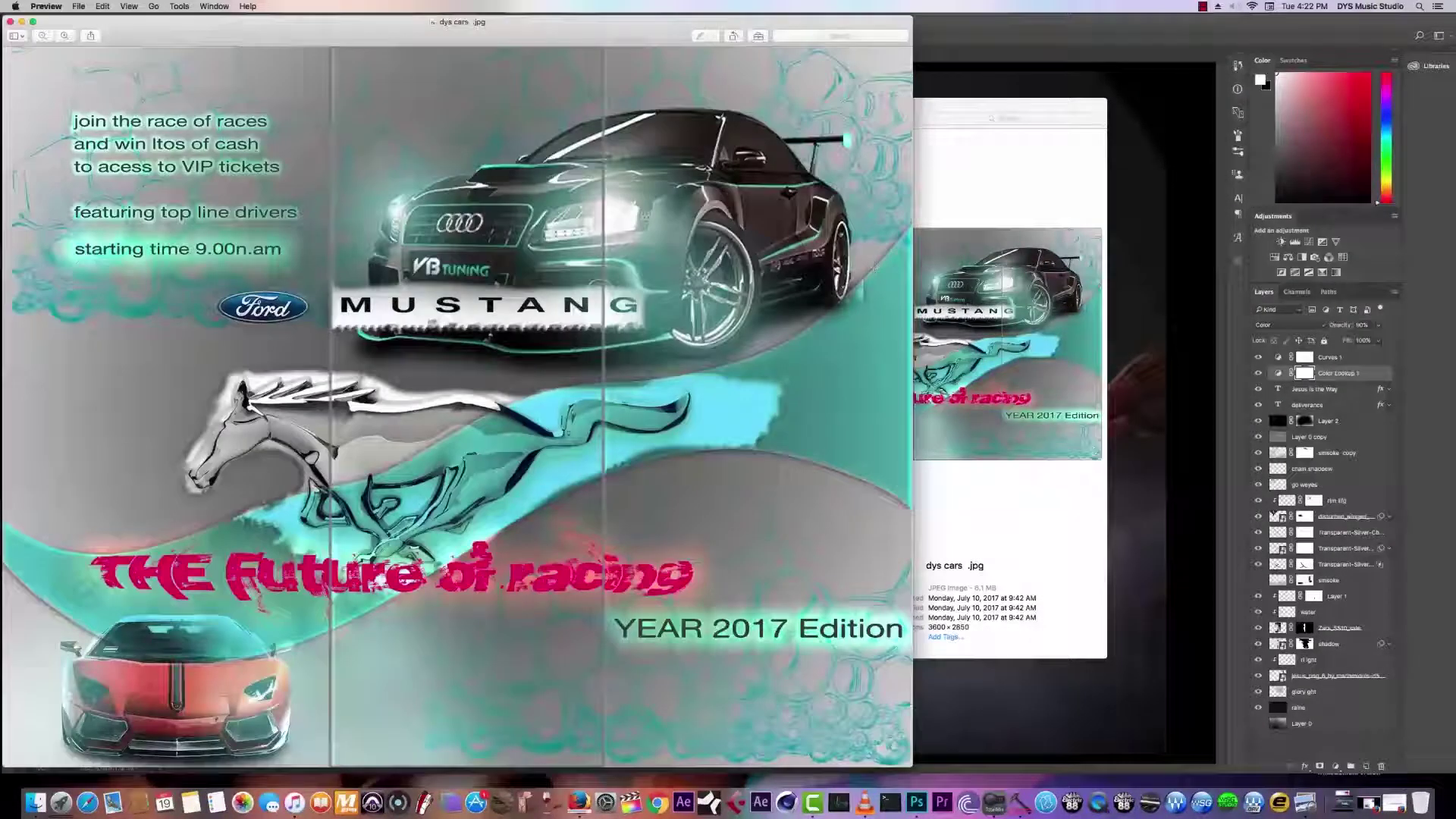
click(10, 21)
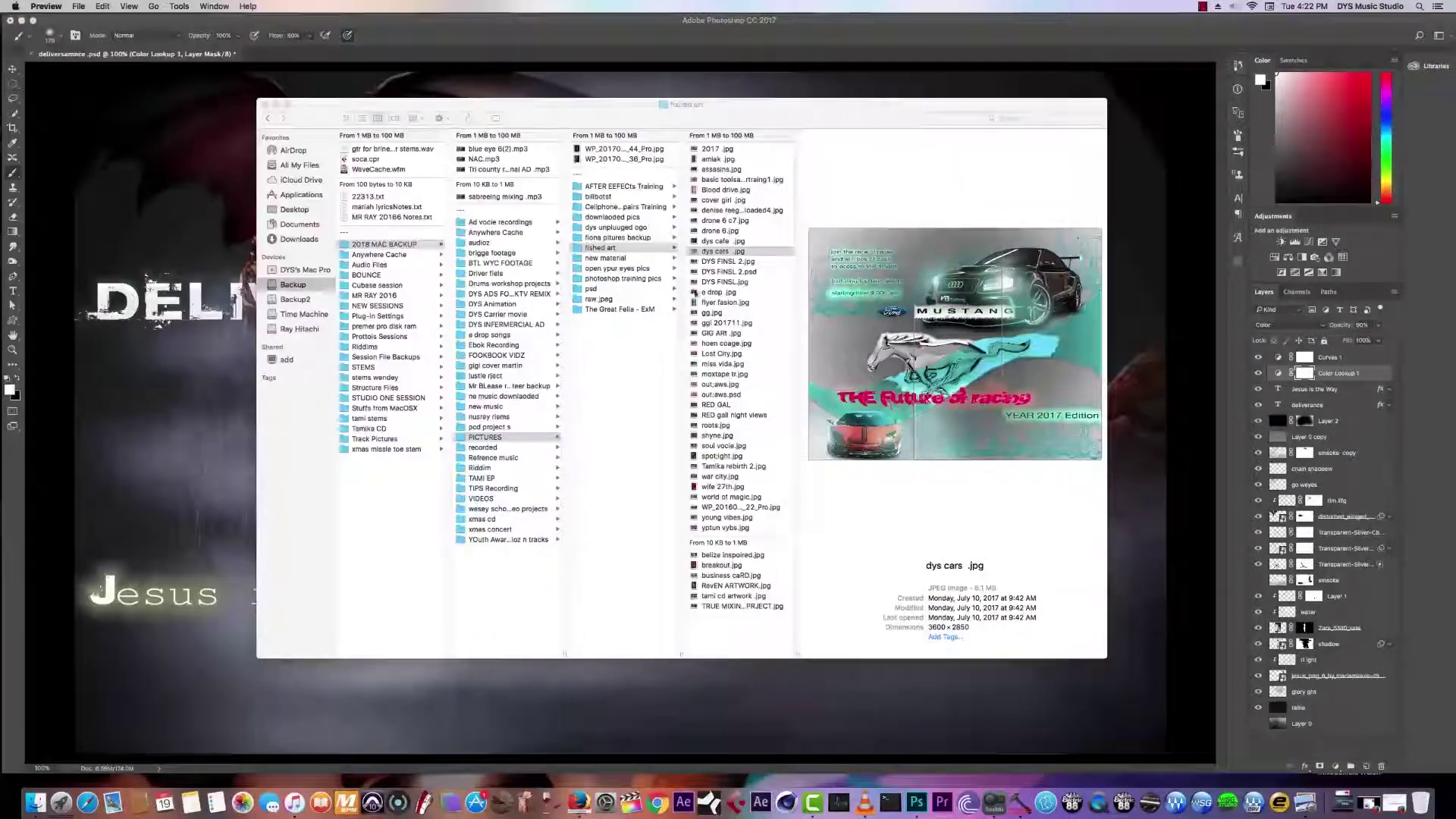
Step: View moxtape tr.jpg full size in Preview, close it and minimise the Finder window to return to the Photoshop composition
click(726, 374)
right_click(726, 374)
mouse_move(796, 381)
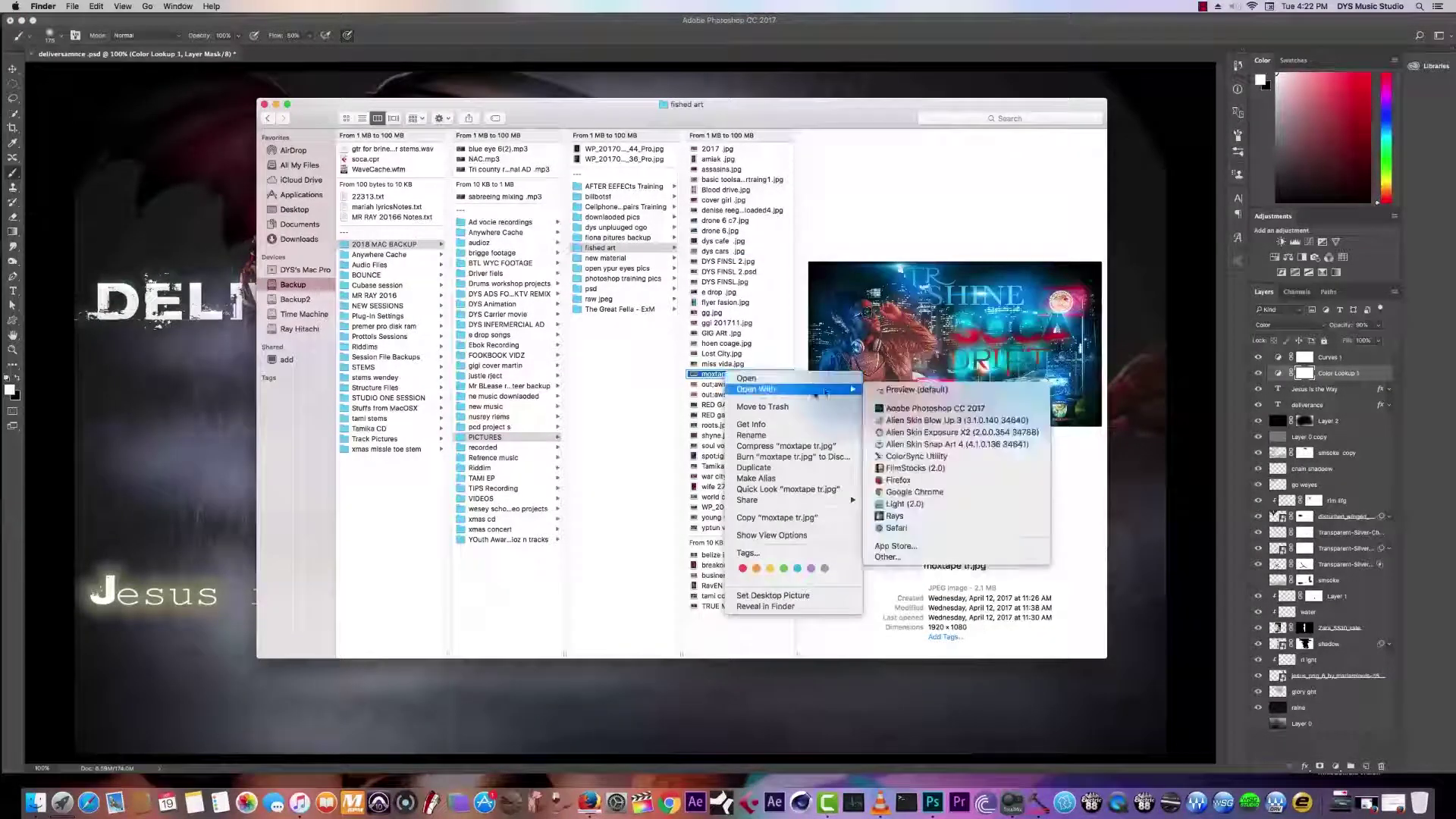
click(932, 383)
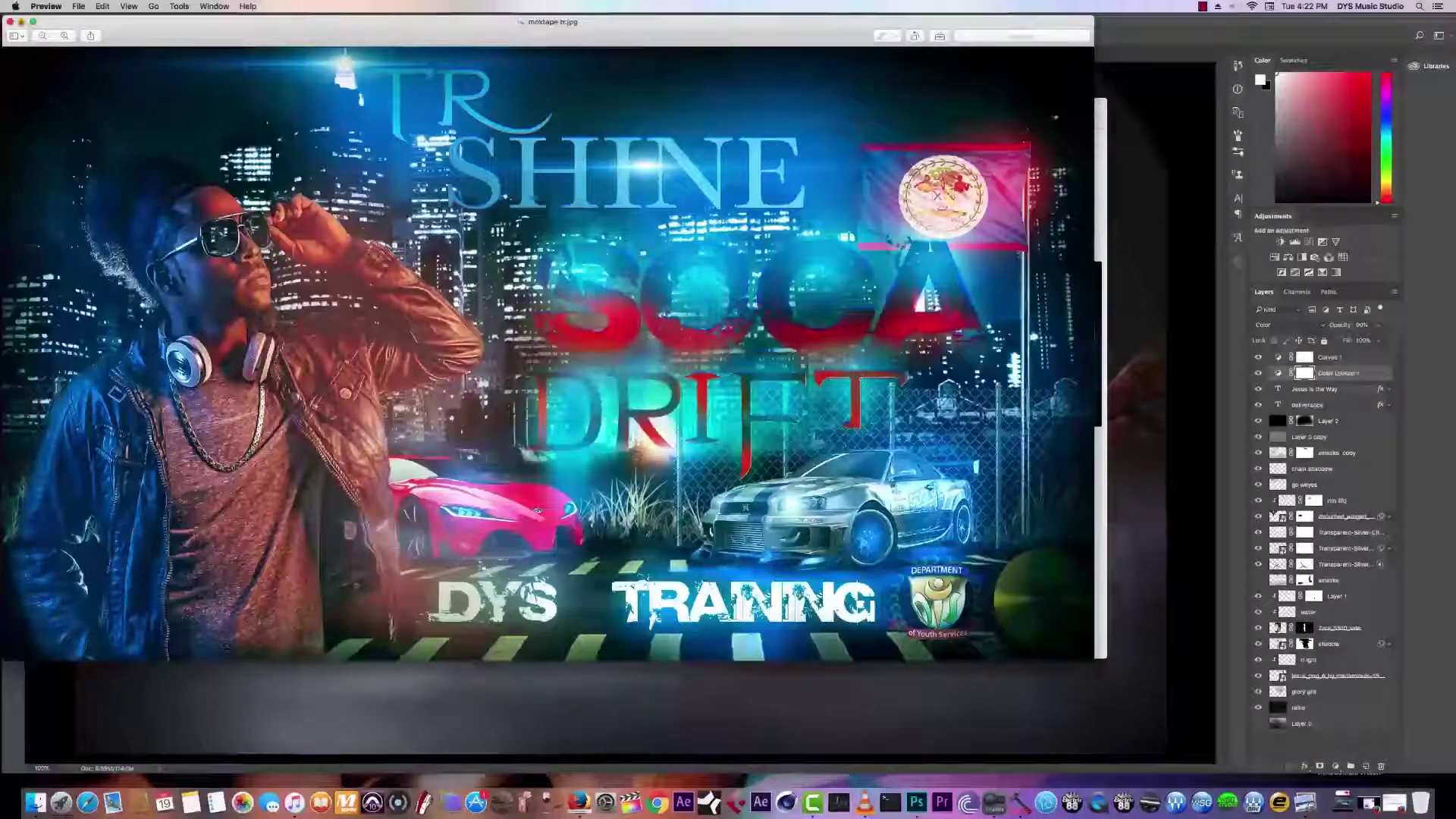
click(10, 21)
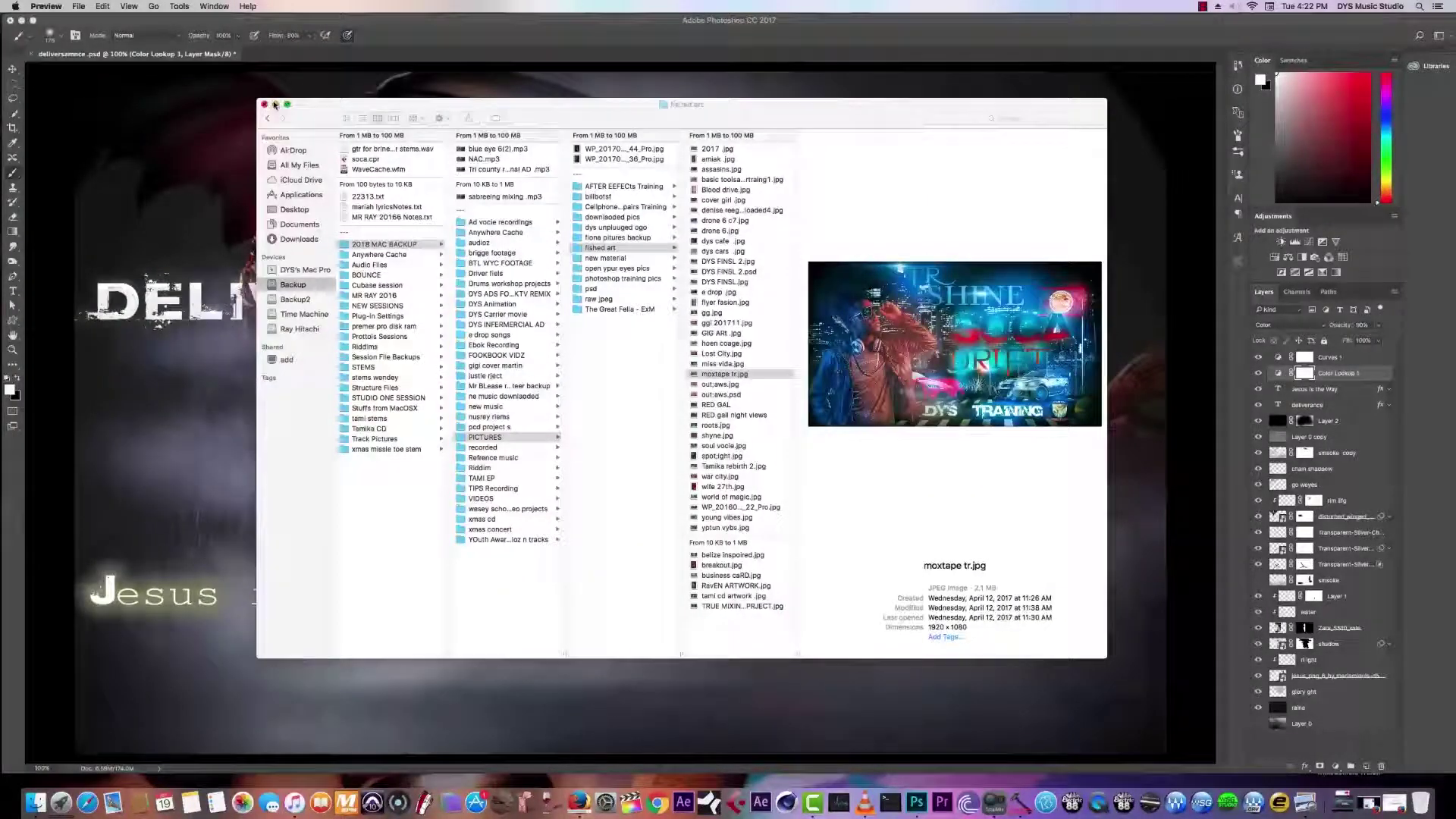
click(275, 104)
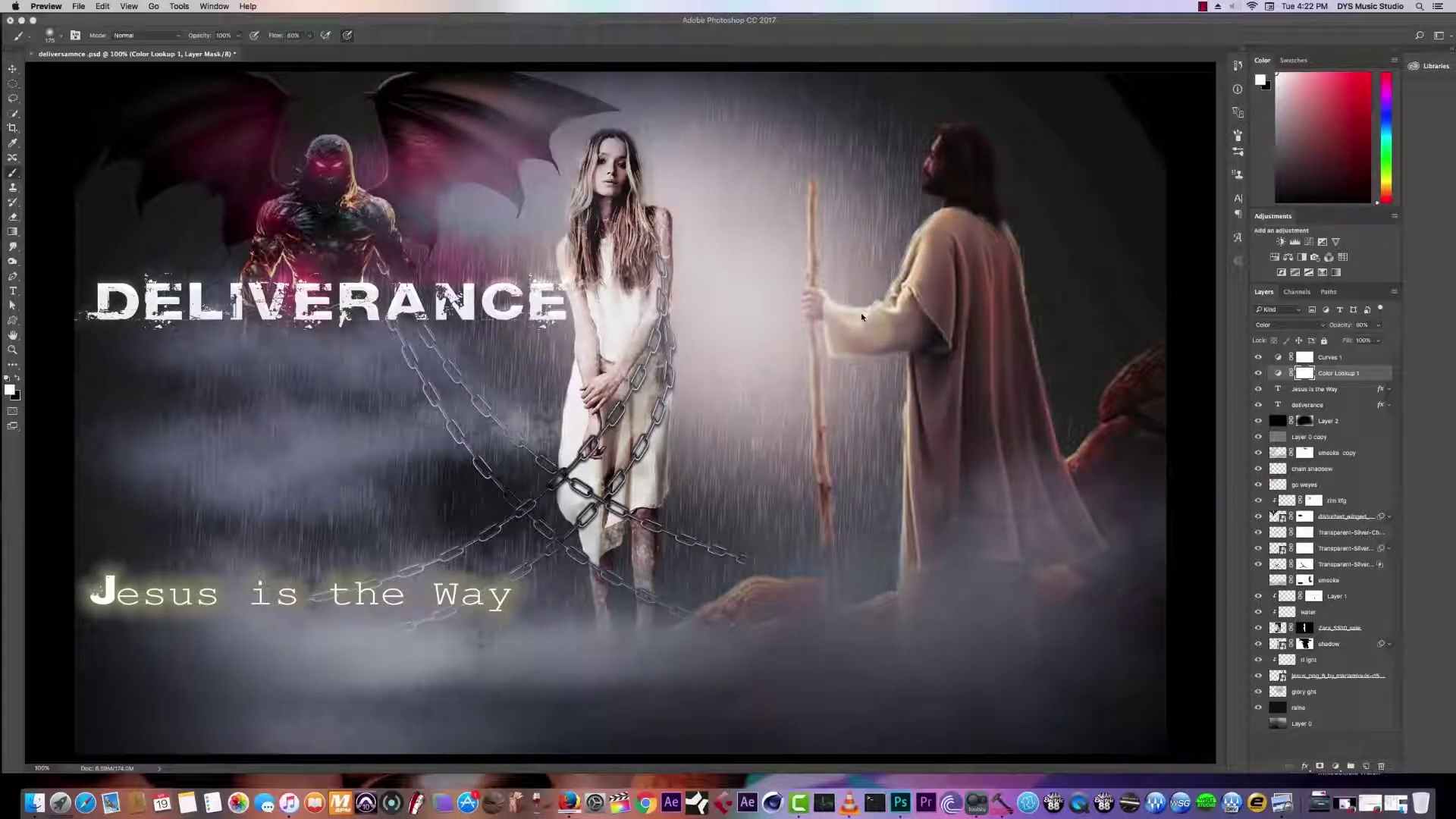
Step: Hide and show Layer 0 again to check the background, and view the whole composition at 66.7%
click(1257, 725)
click(1258, 725)
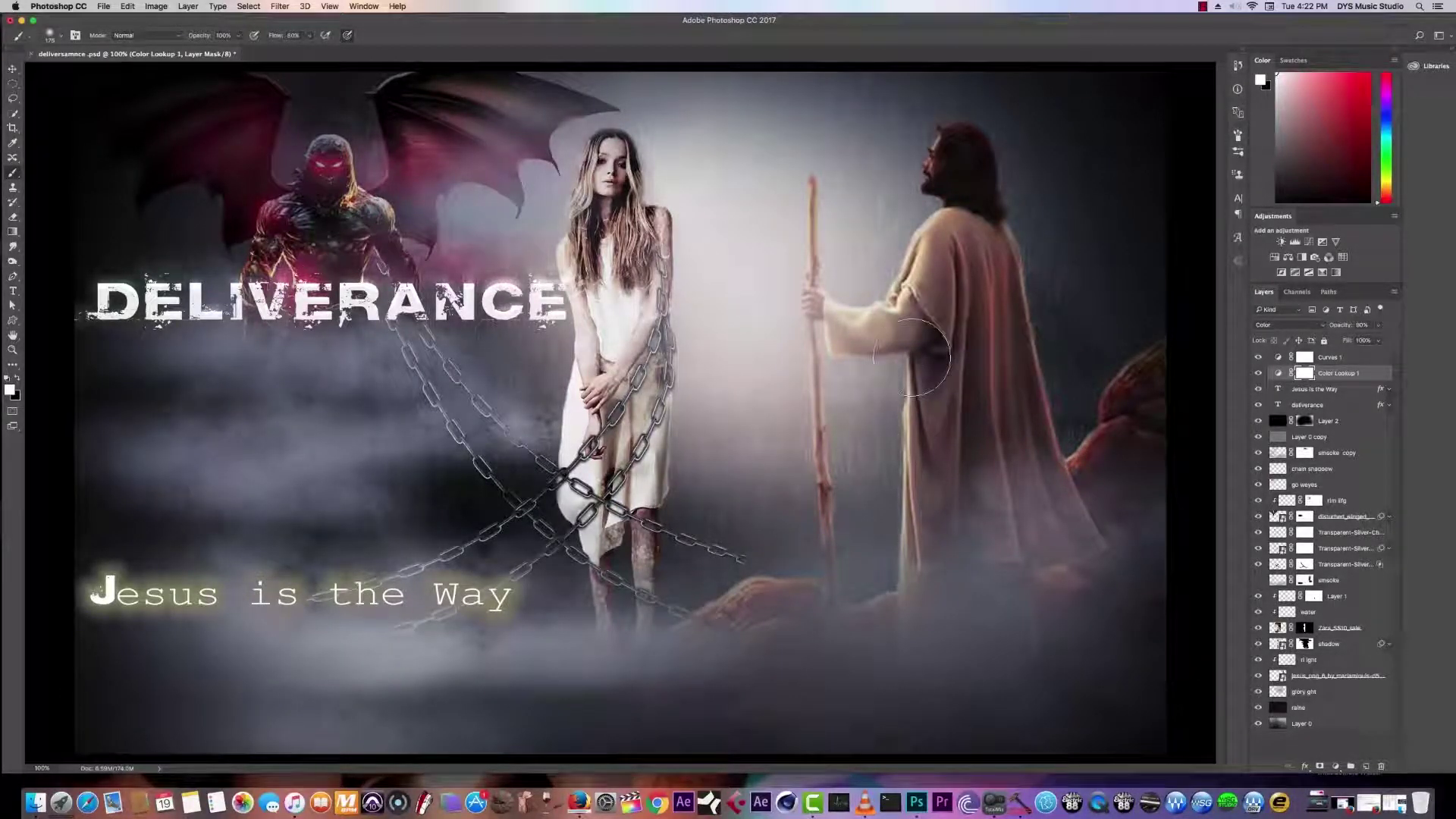
key(super+minus)
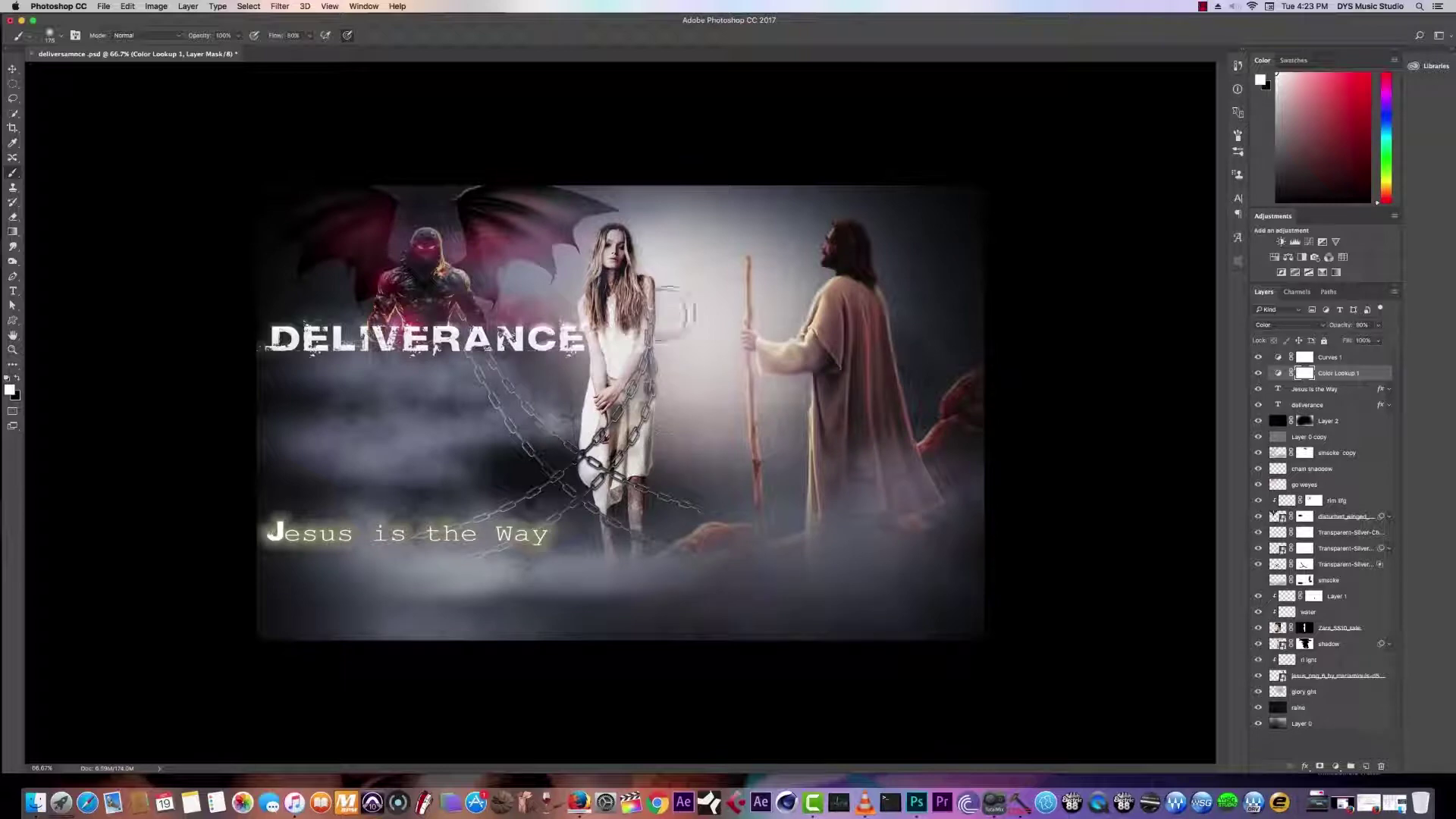
Step: Examine the main image layers of the composition in turn: glory ght, shadow and Zara_SS10_sale
click(35, 802)
click(50, 573)
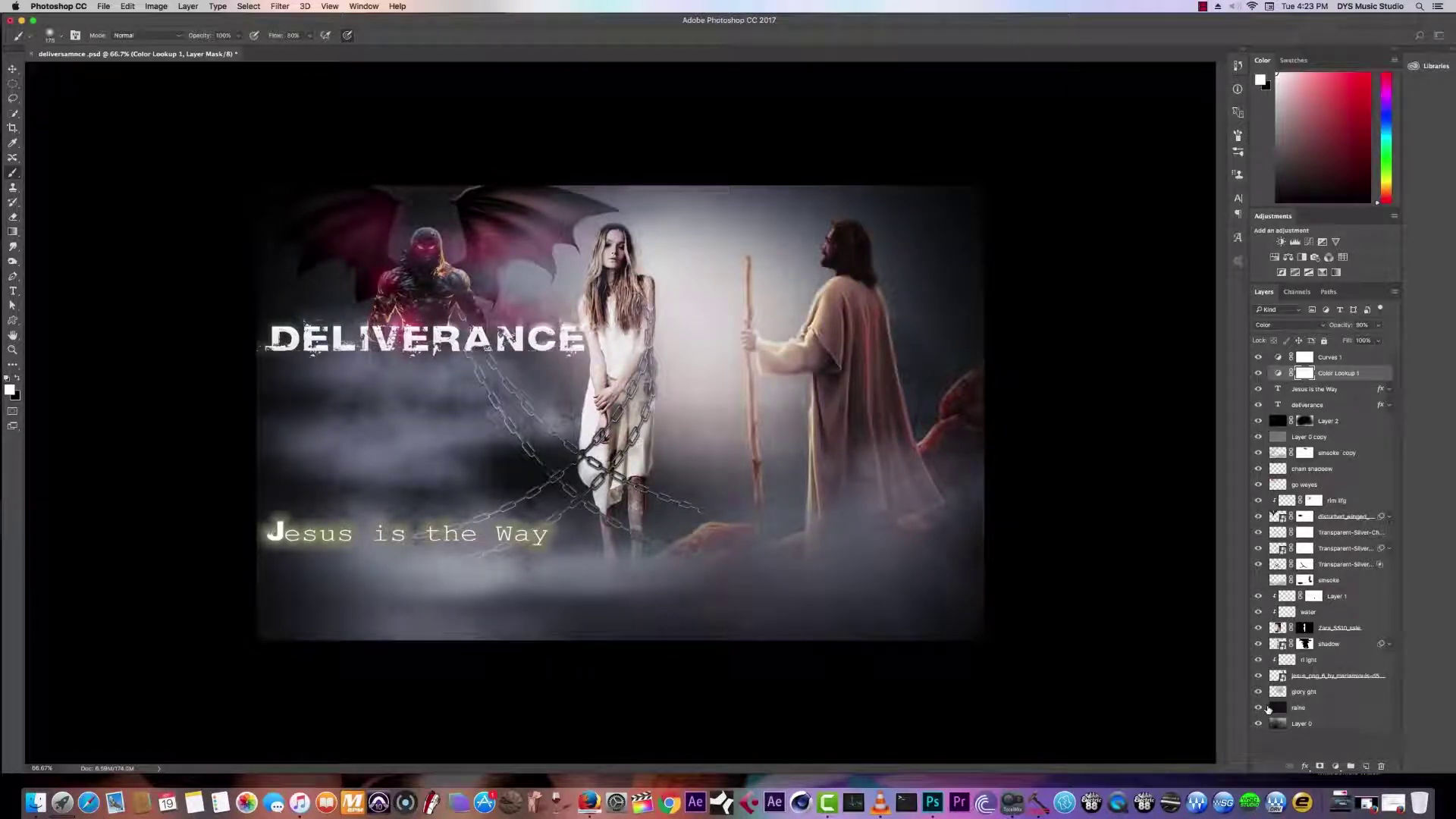
click(1289, 693)
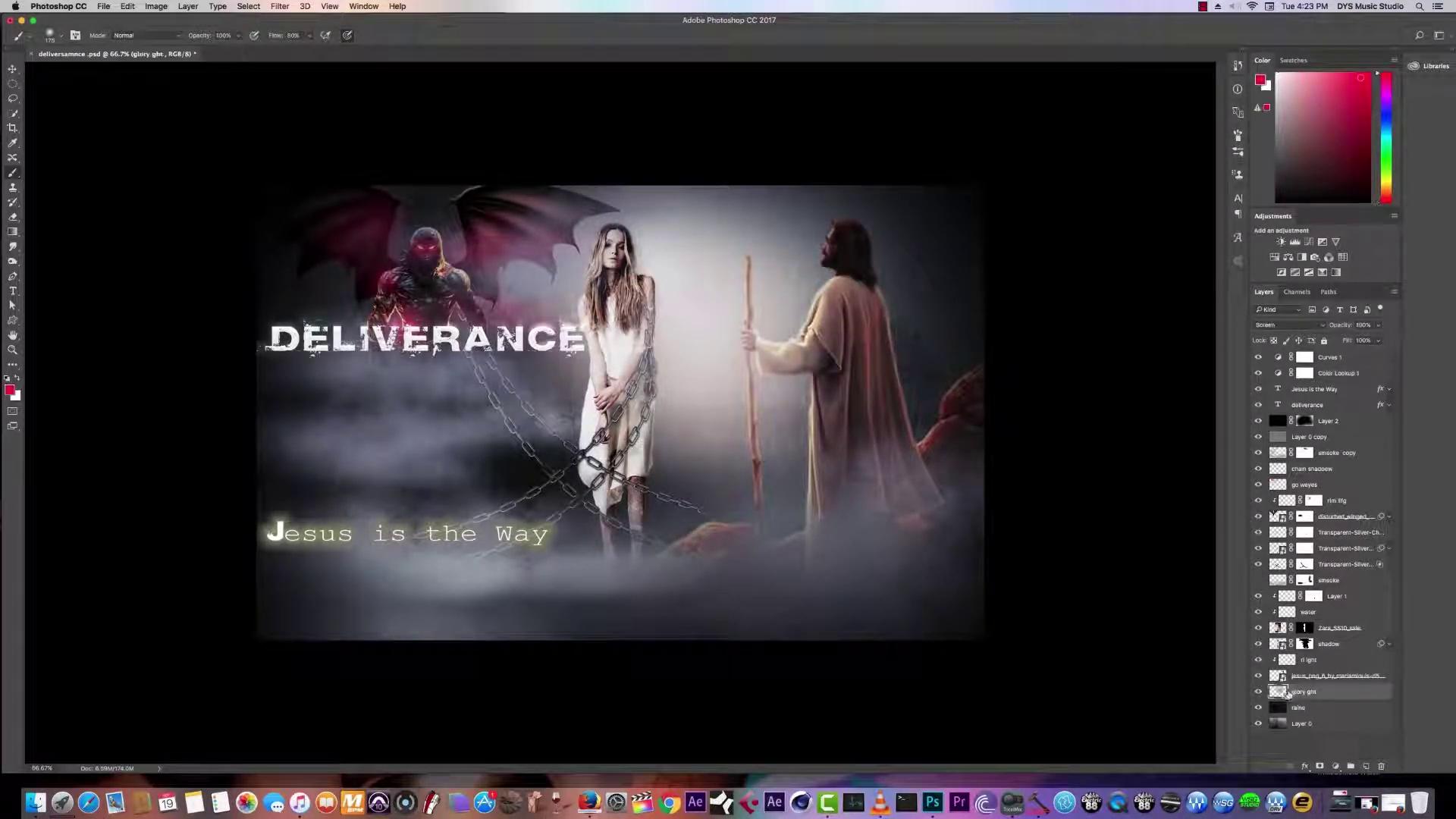
click(1279, 644)
click(1277, 629)
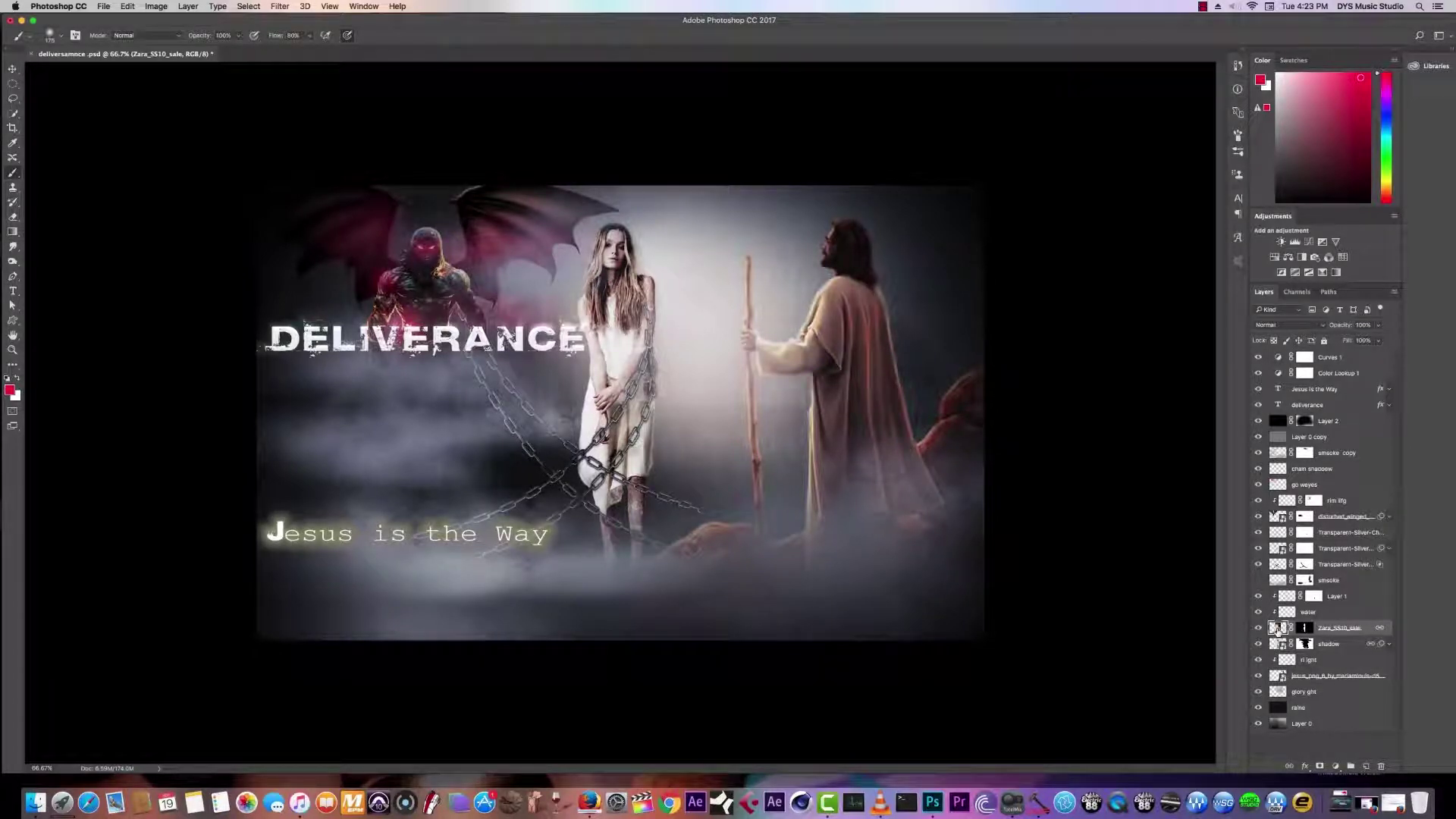
Step: Switch to Finder and look through project folders inside psd/Training, such as END TIEMS, for the composition's source images
click(35, 802)
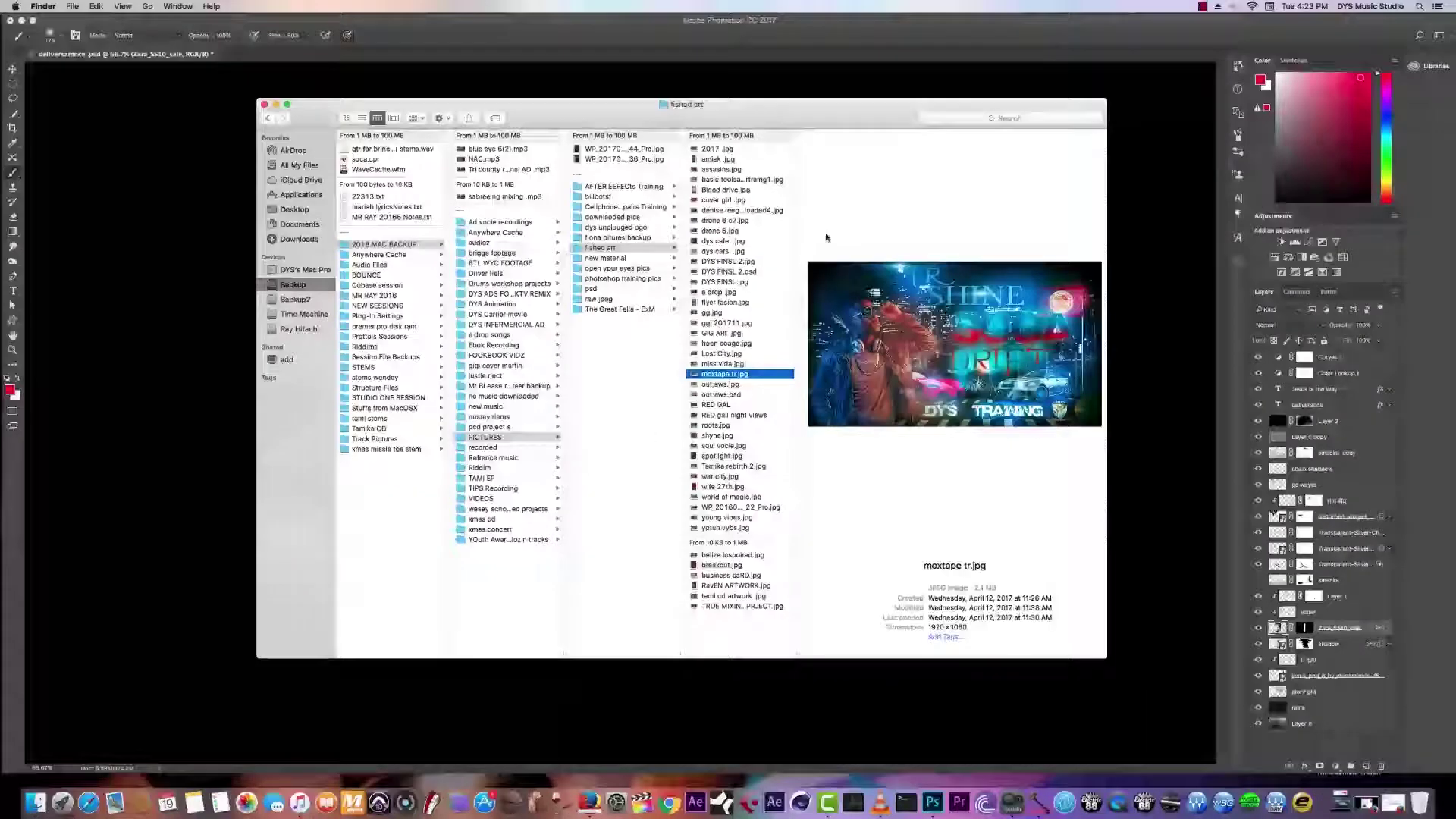
click(591, 289)
click(751, 382)
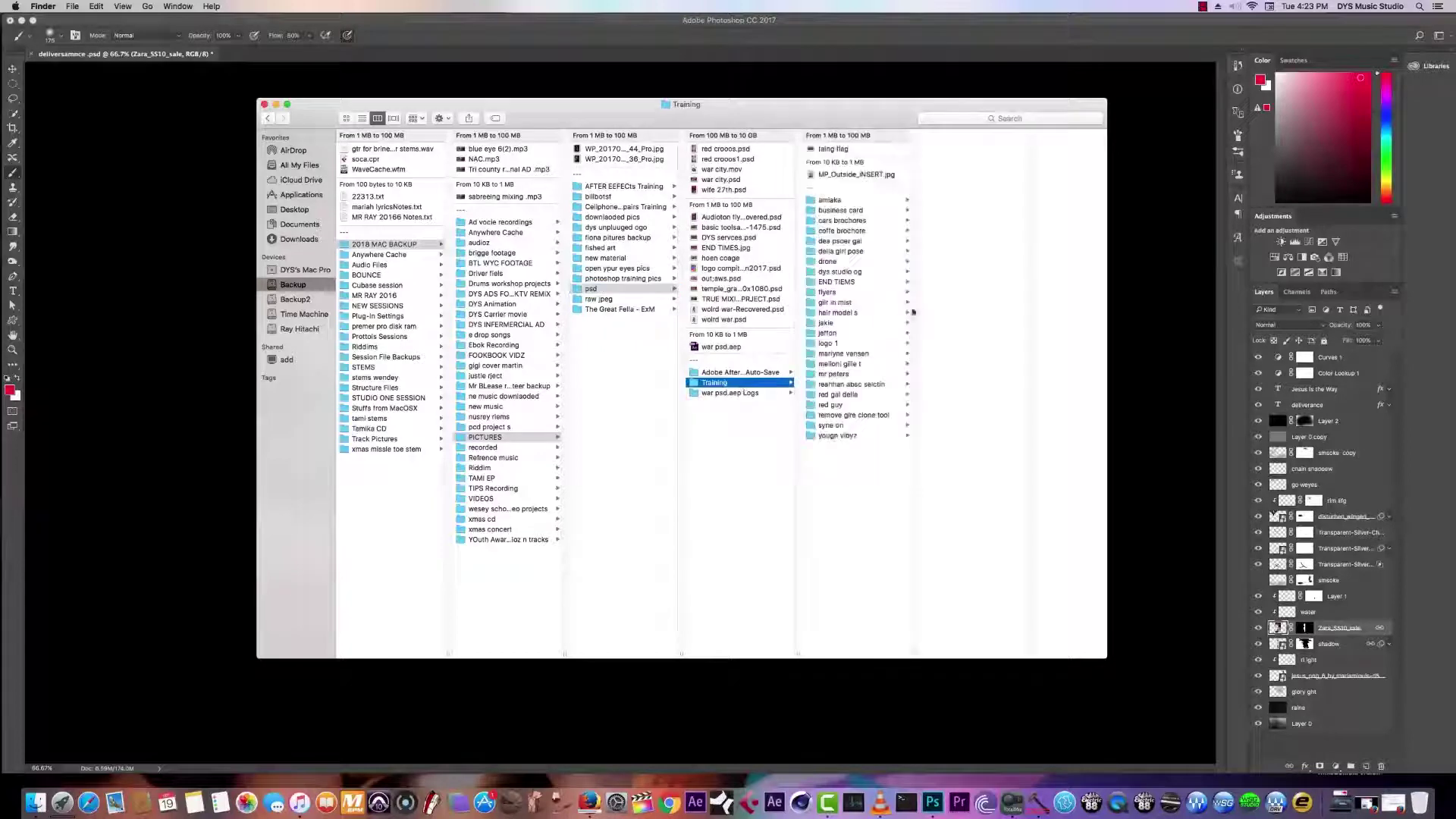
click(848, 281)
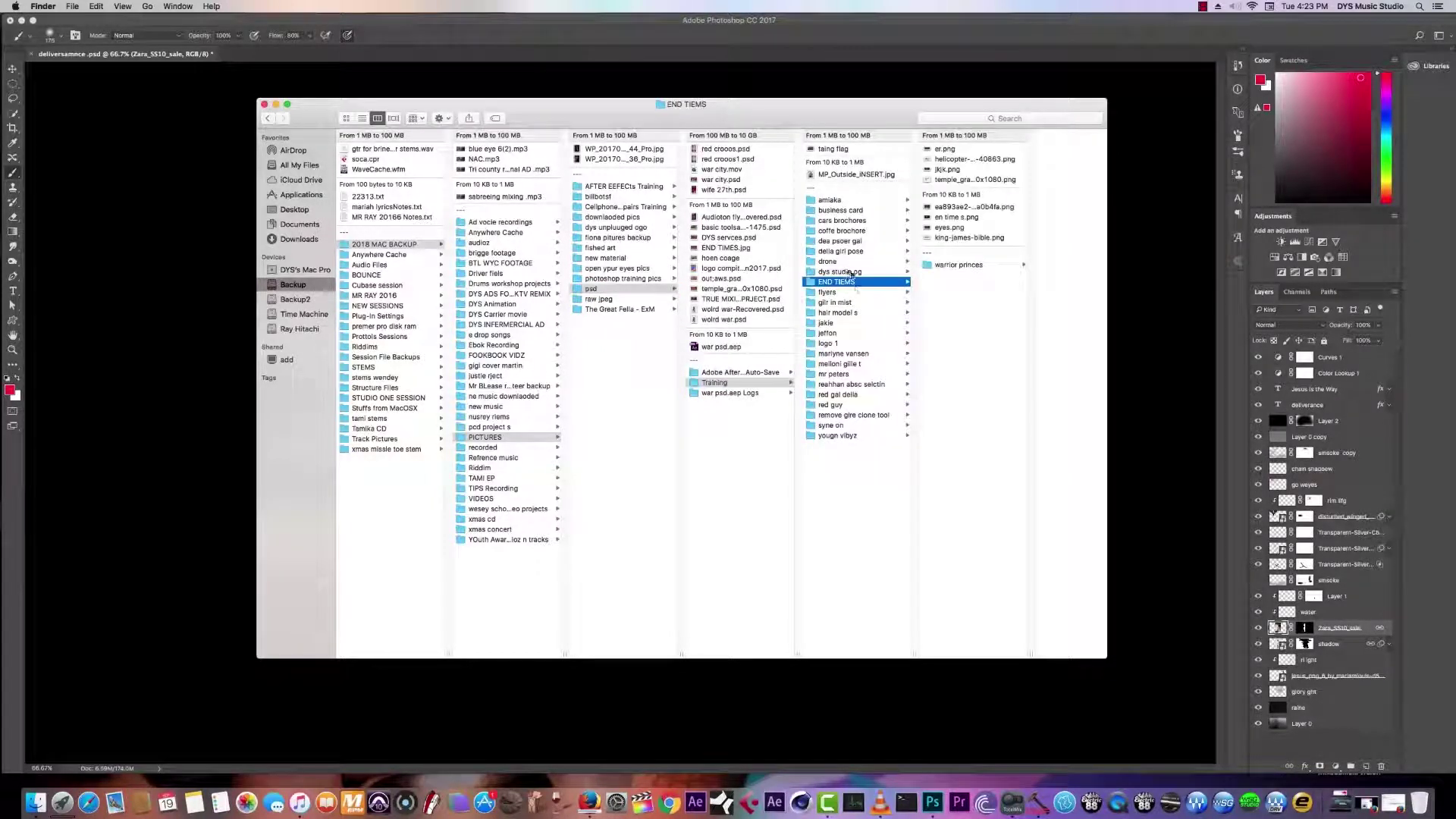
click(850, 354)
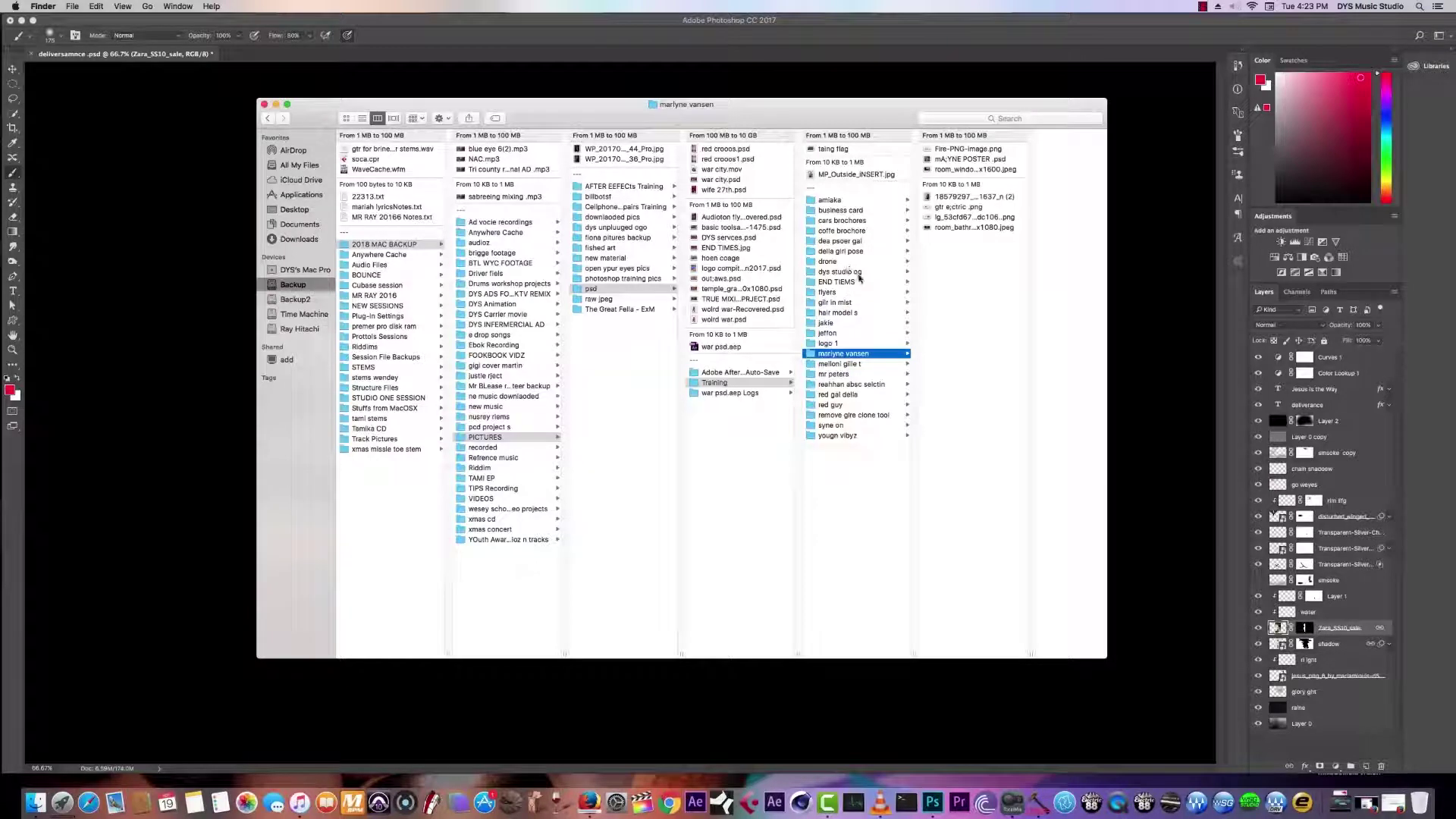
Step: Check the photoshop training pics folder, return to psd/Training and open the gilr in mist folder
click(712, 383)
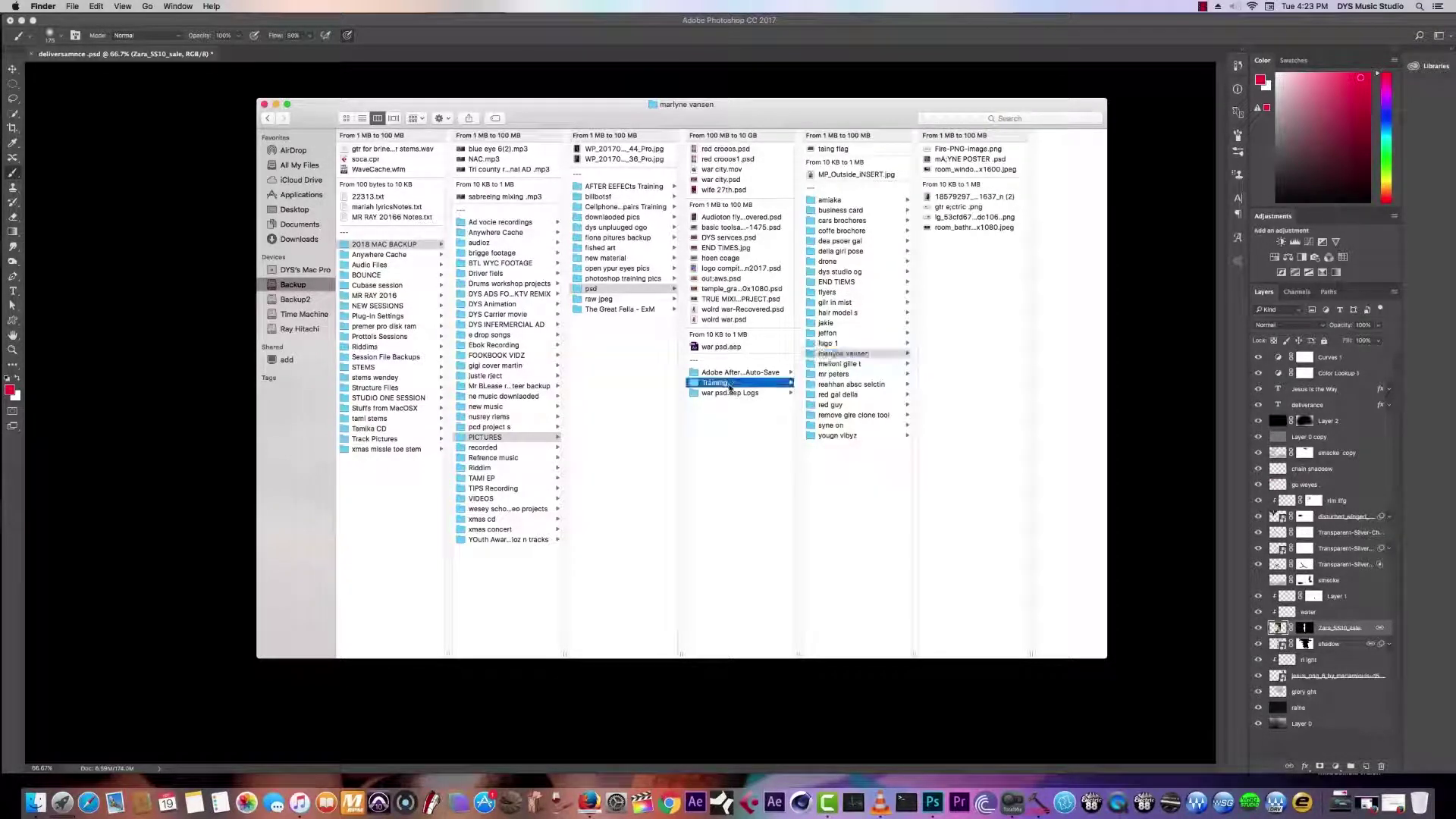
click(613, 290)
click(630, 280)
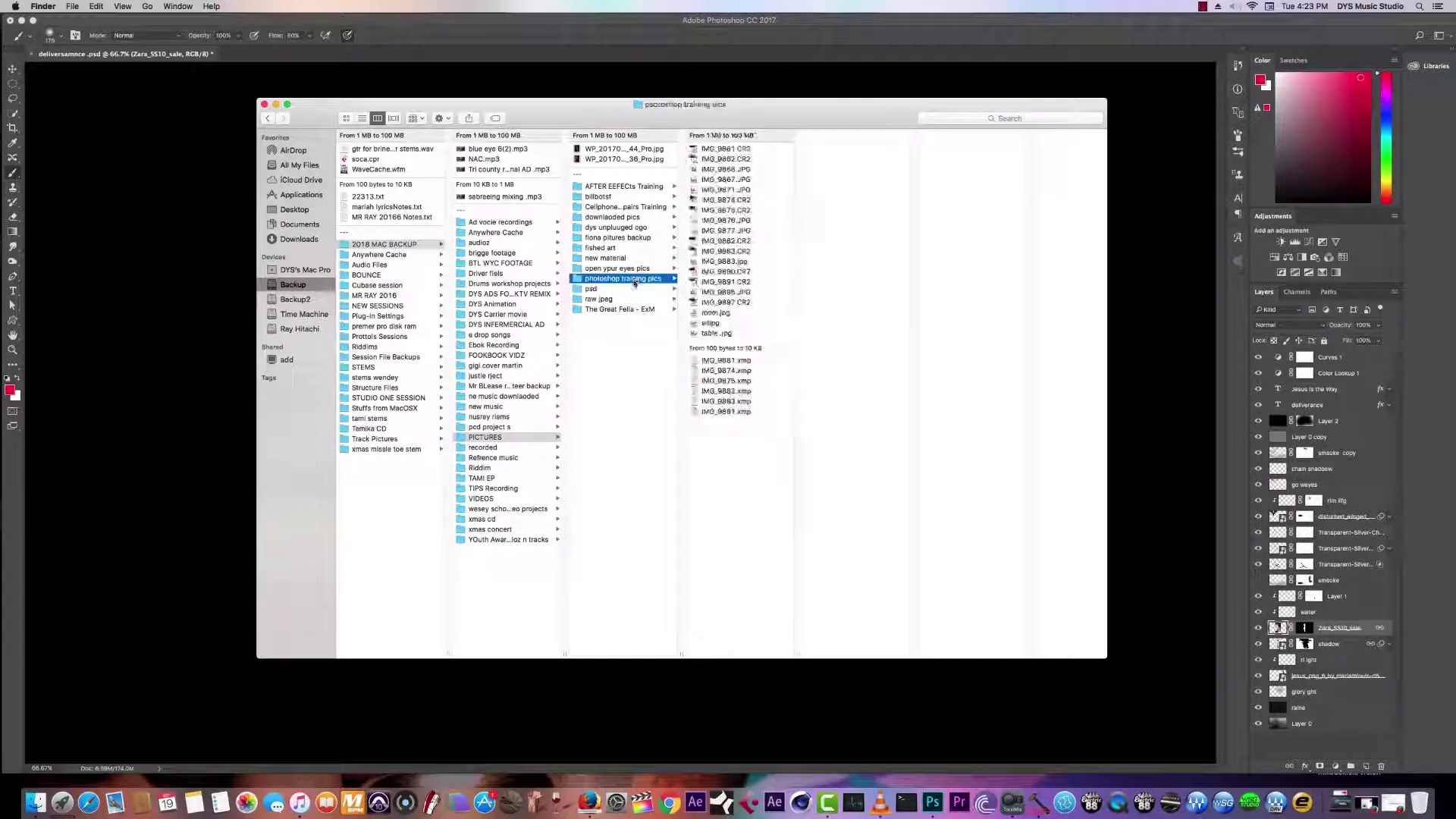
click(637, 291)
click(728, 383)
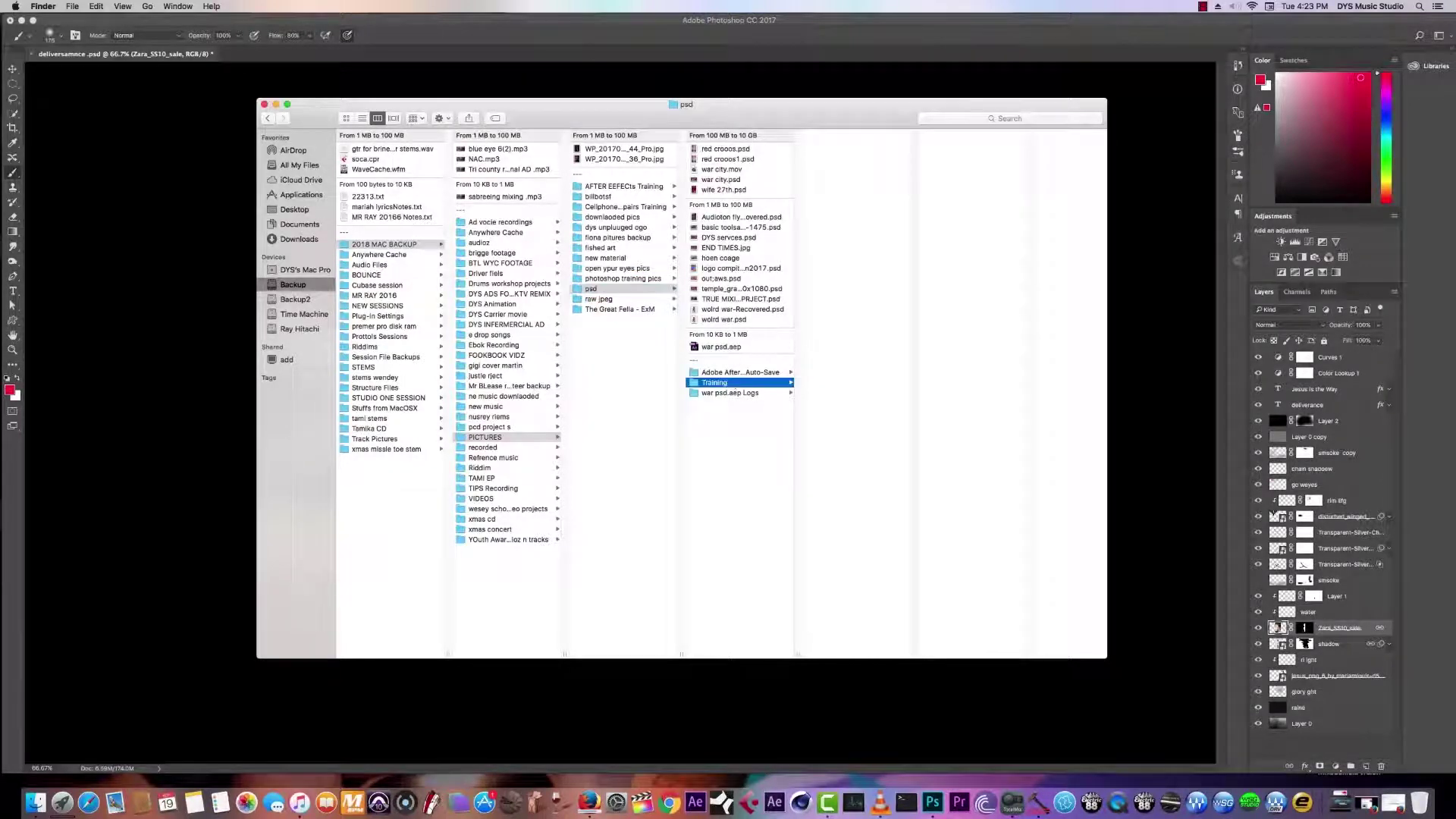
click(843, 303)
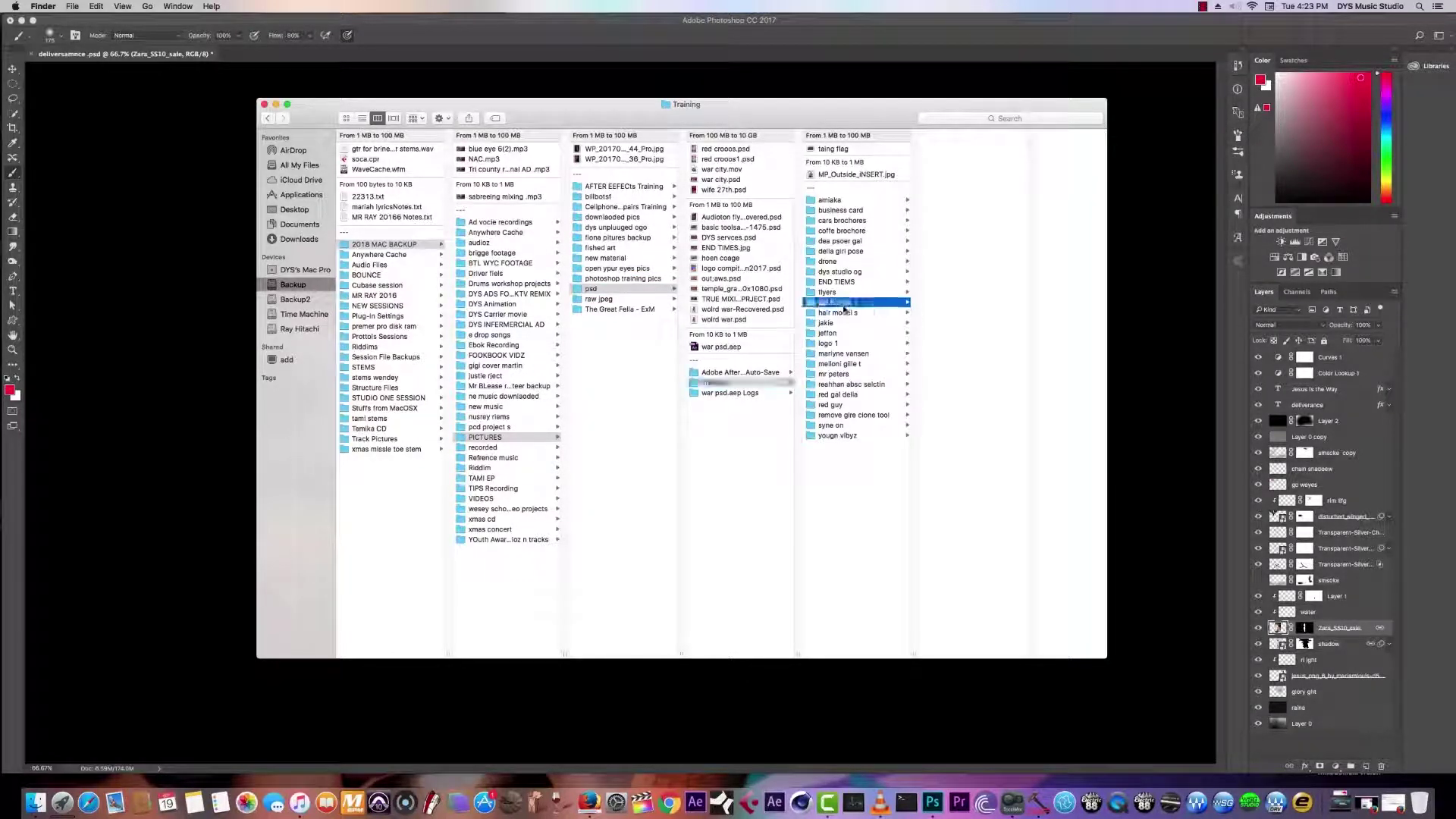
Step: Preview the project files in the gilr in mist folder, including misty .psd, the Jesus PNG and the winged demon PNG
click(957, 149)
click(936, 159)
click(910, 170)
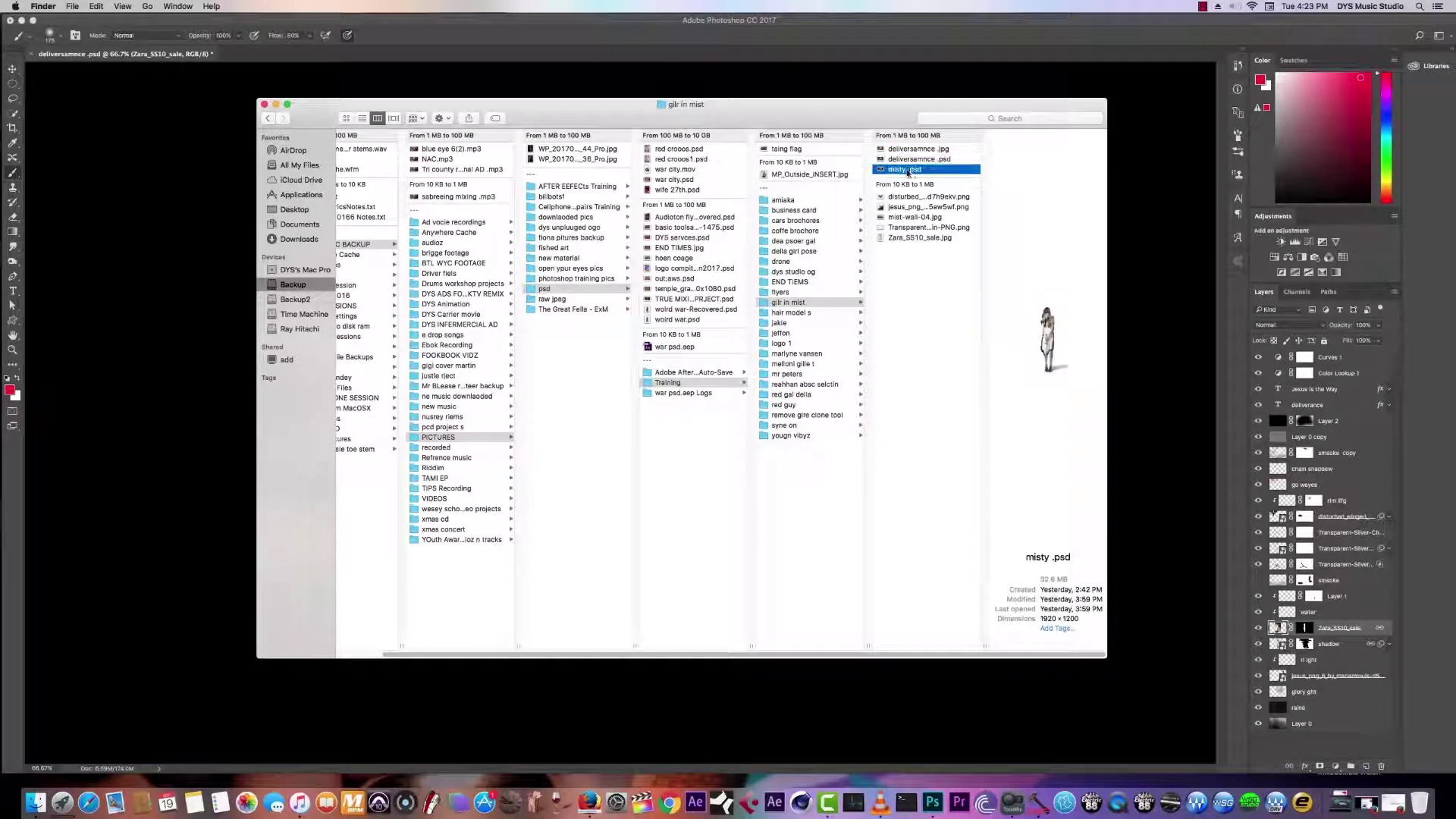
click(910, 206)
click(914, 197)
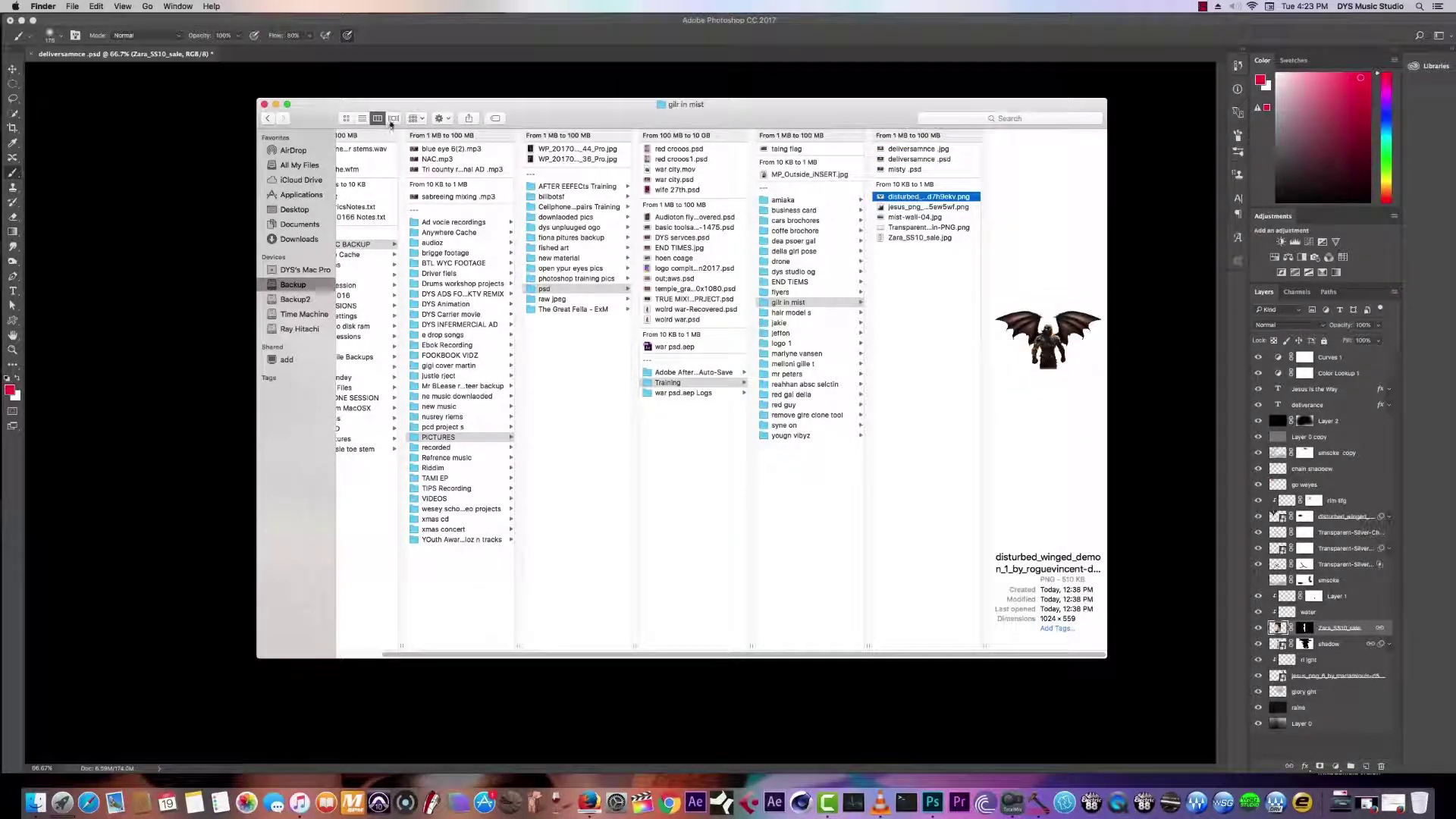
Step: Enlarge and reposition the Finder window to preview the Jesus and winged demon PNG images at a larger size
drag(1131, 671, 1409, 785)
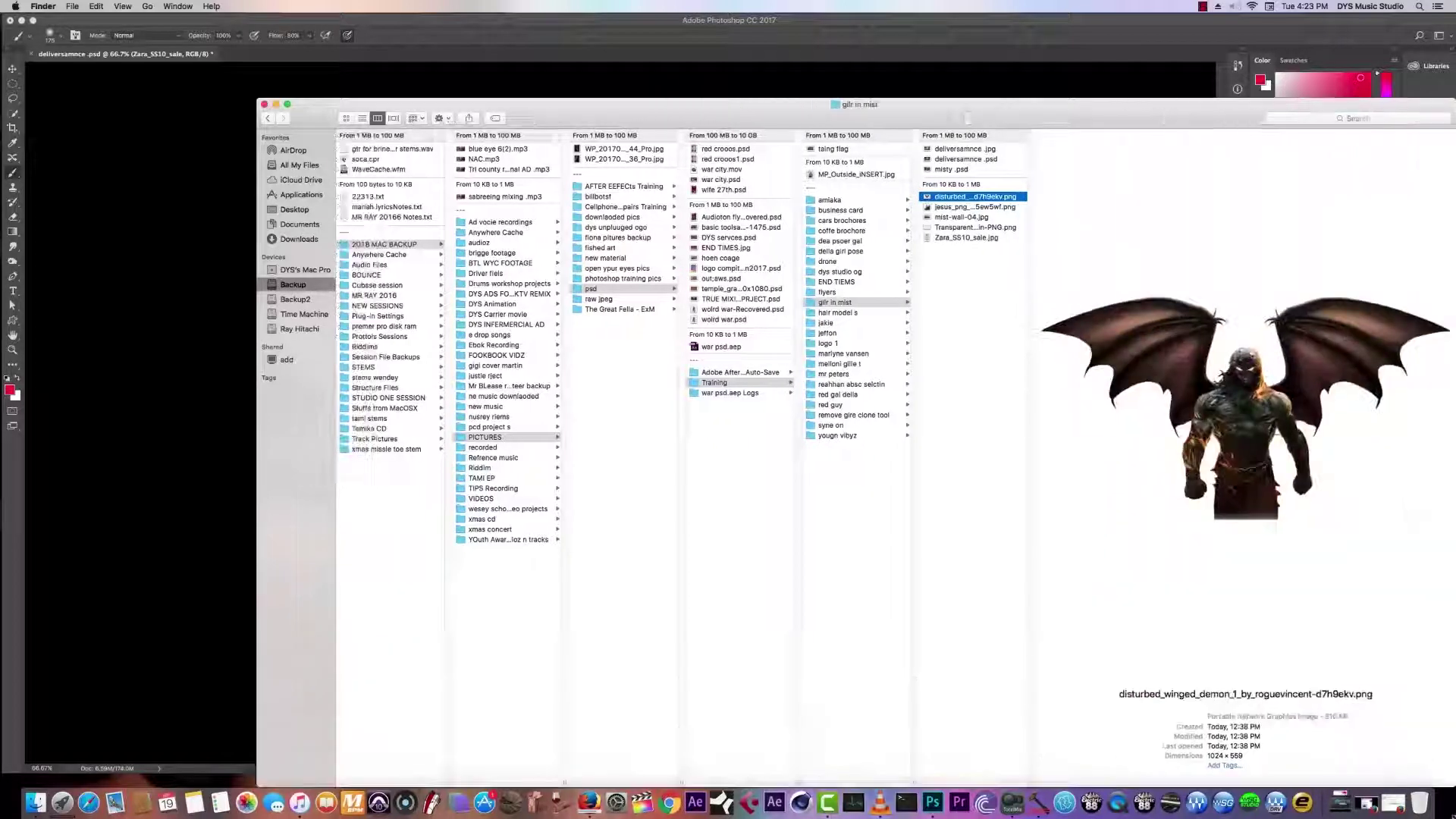
drag(874, 118, 554, 57)
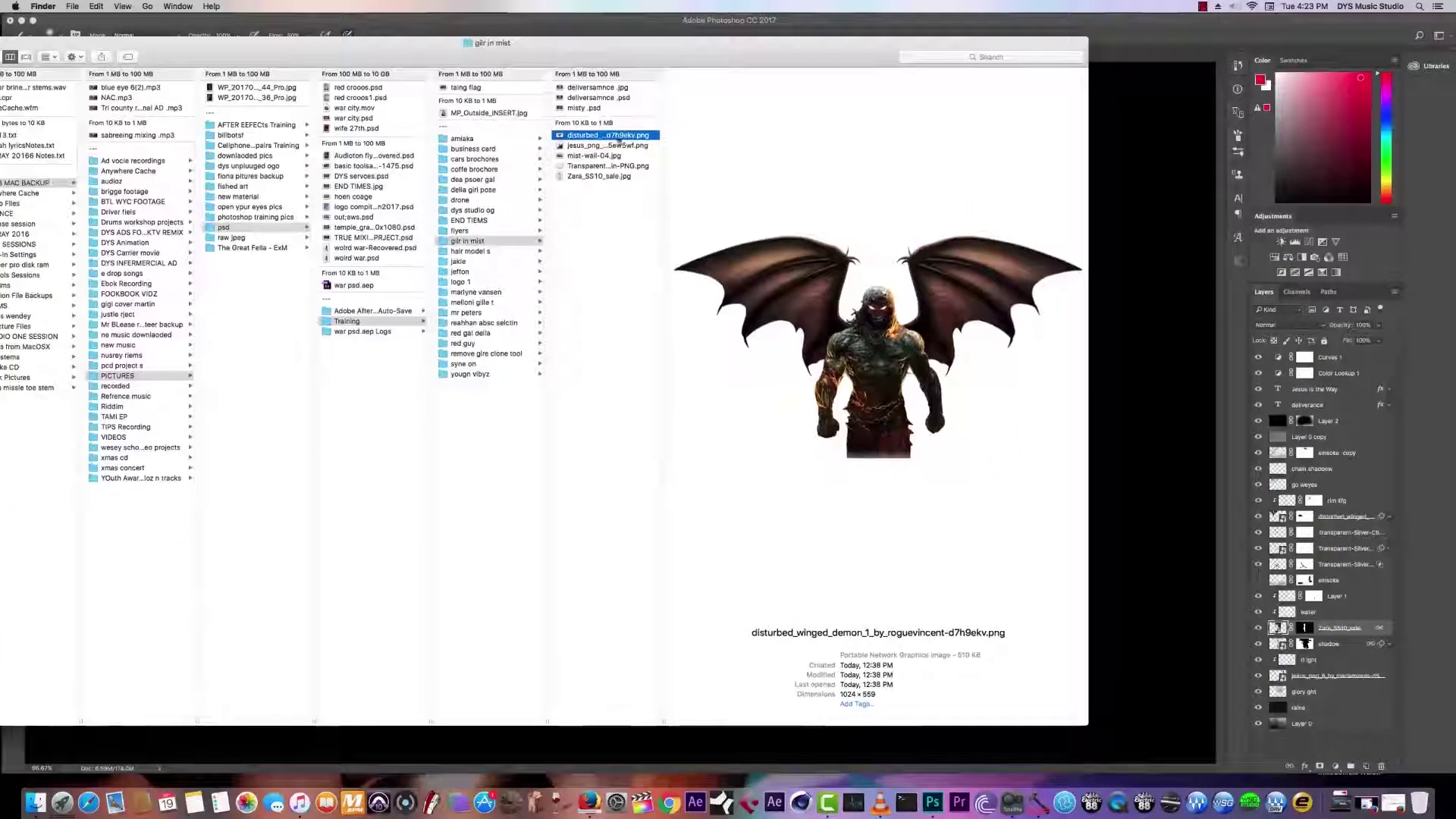
click(599, 145)
click(612, 136)
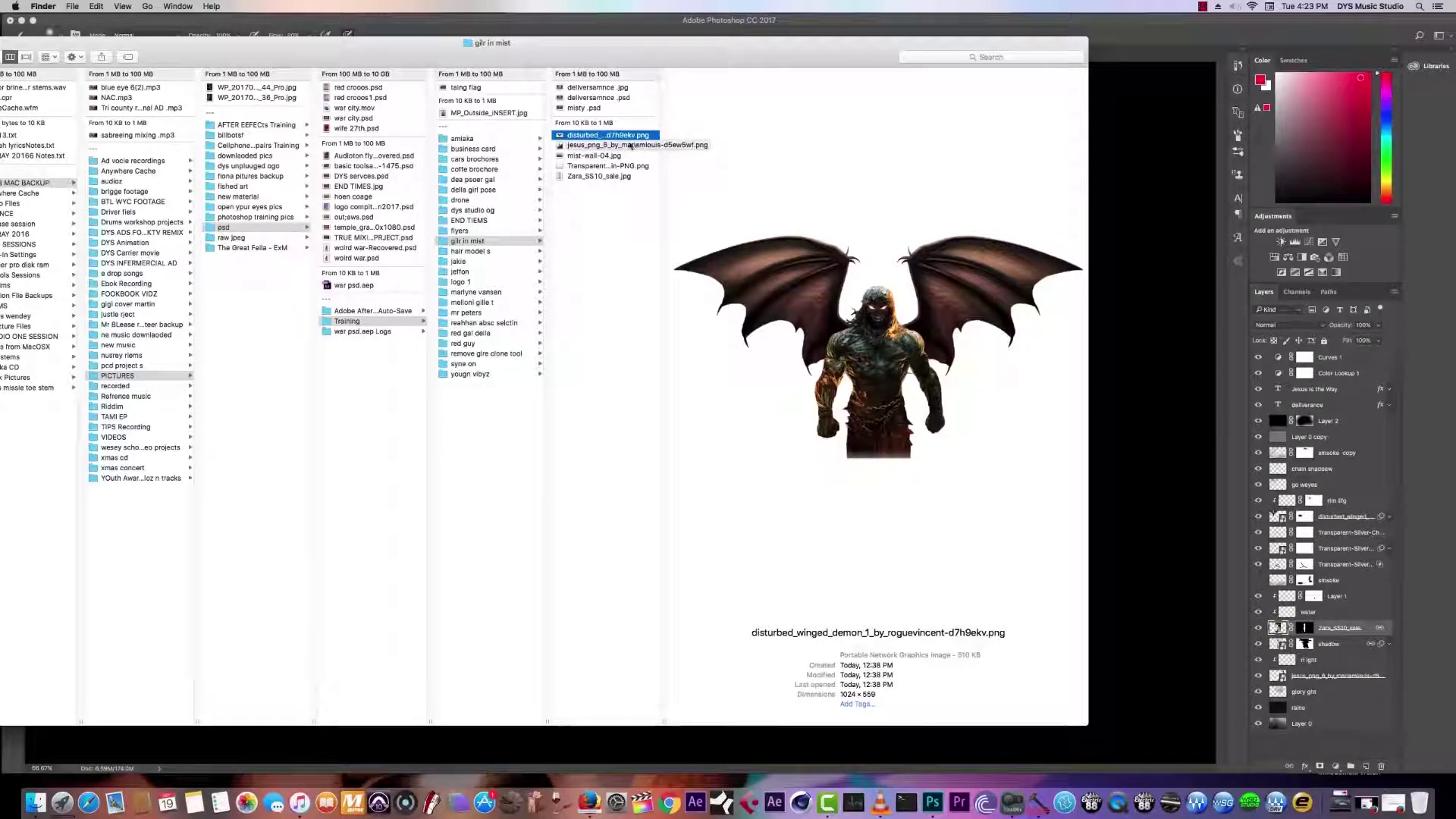
Step: Reposition the Finder window so all its columns are in view, and preview the Jesus PNG source image
drag(426, 54, 1116, 228)
drag(654, 252, 493, 154)
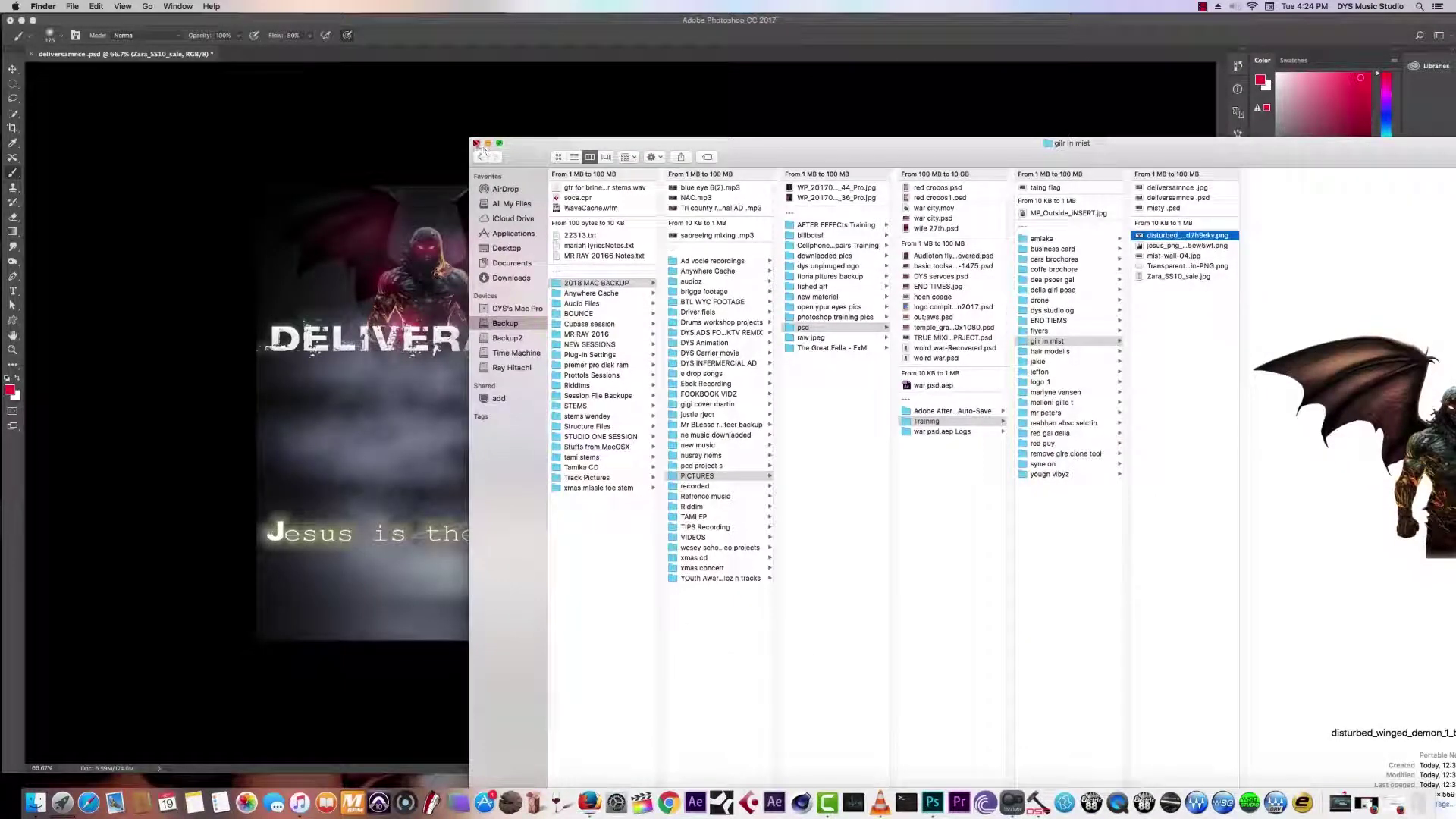
drag(484, 149, 182, 92)
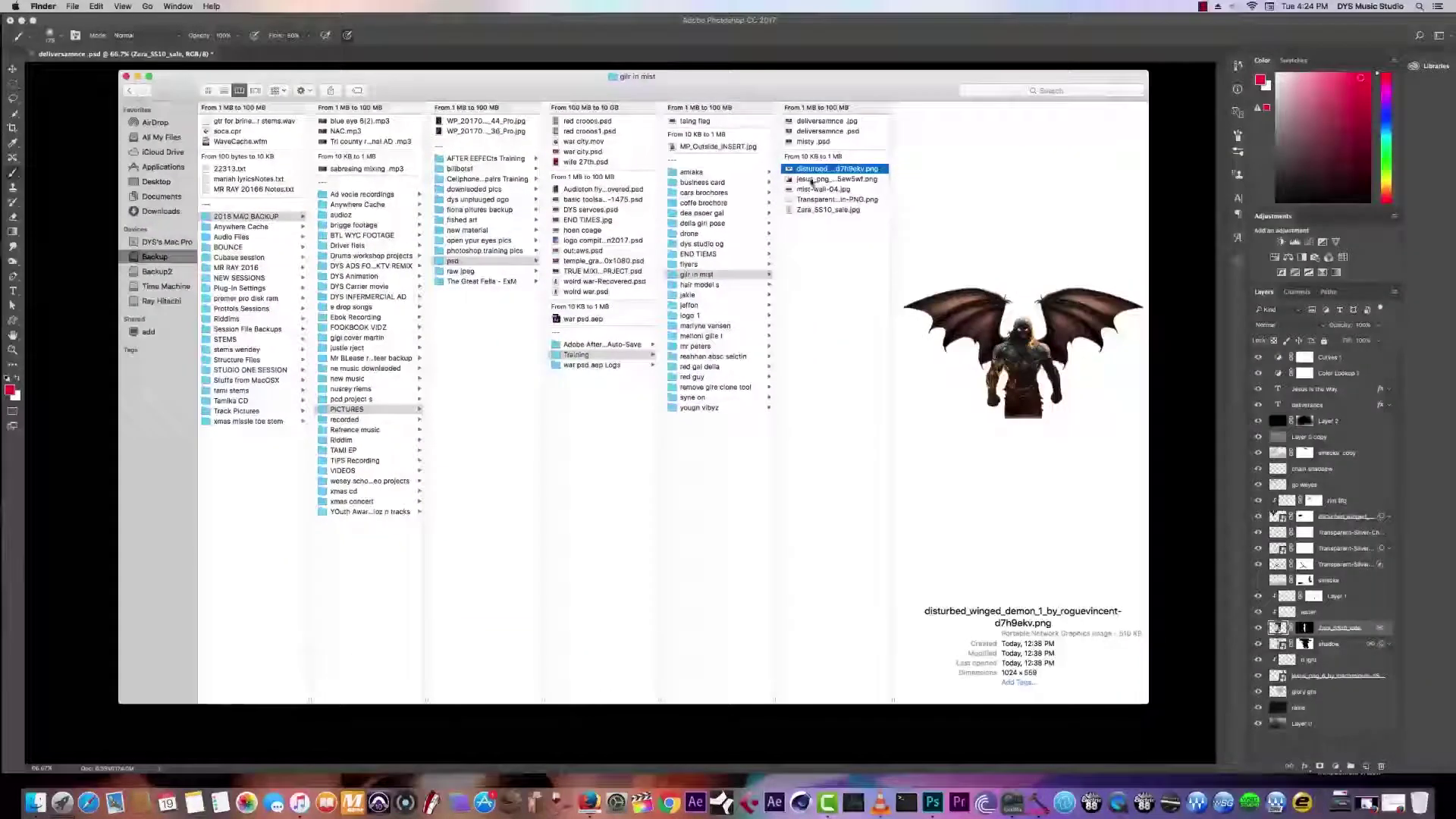
click(812, 179)
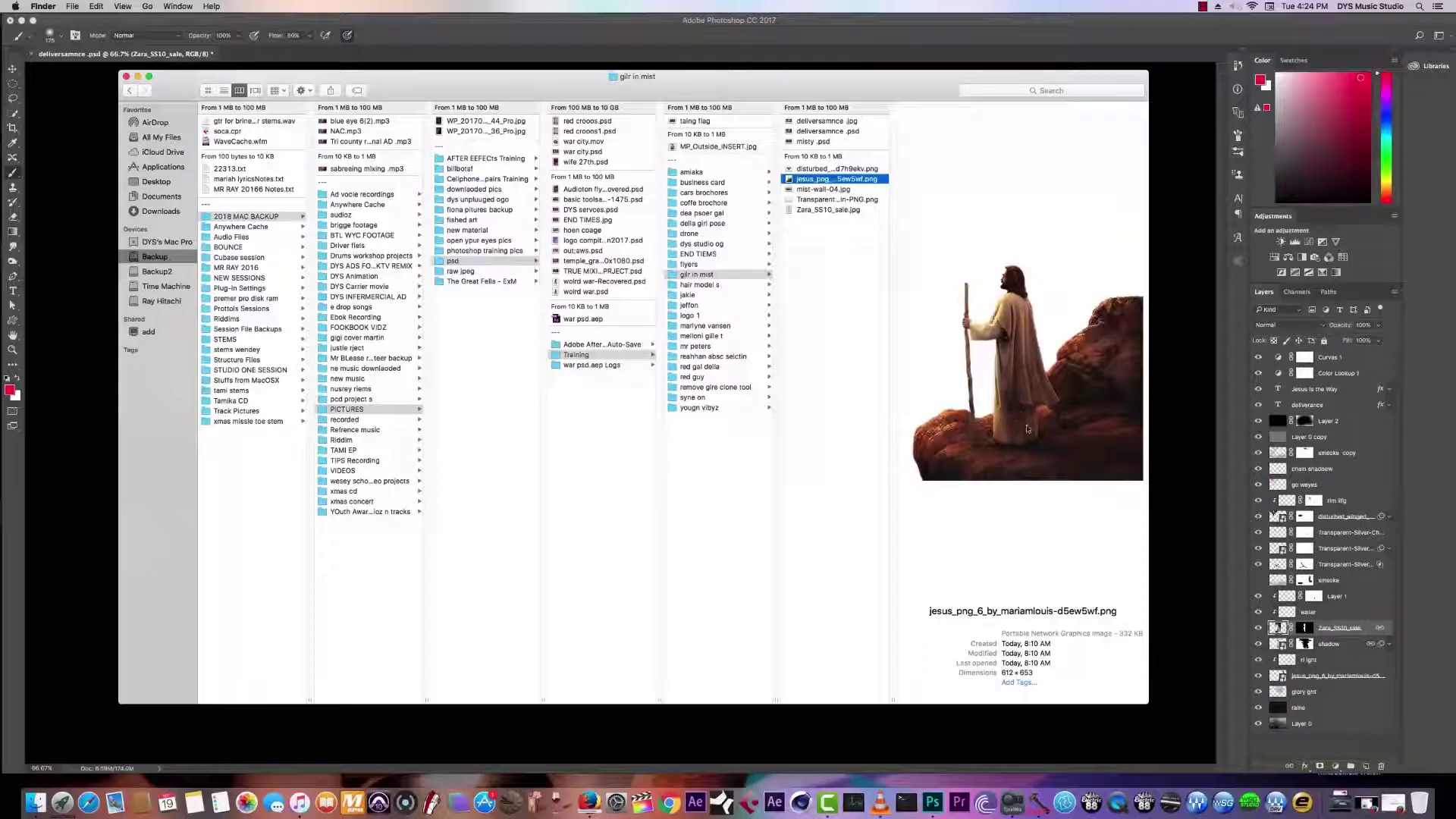
Step: Preview mist-wall-04.jpg in Finder, switch to Photoshop and toggle the rain layer and Layer 0 off and on
click(822, 190)
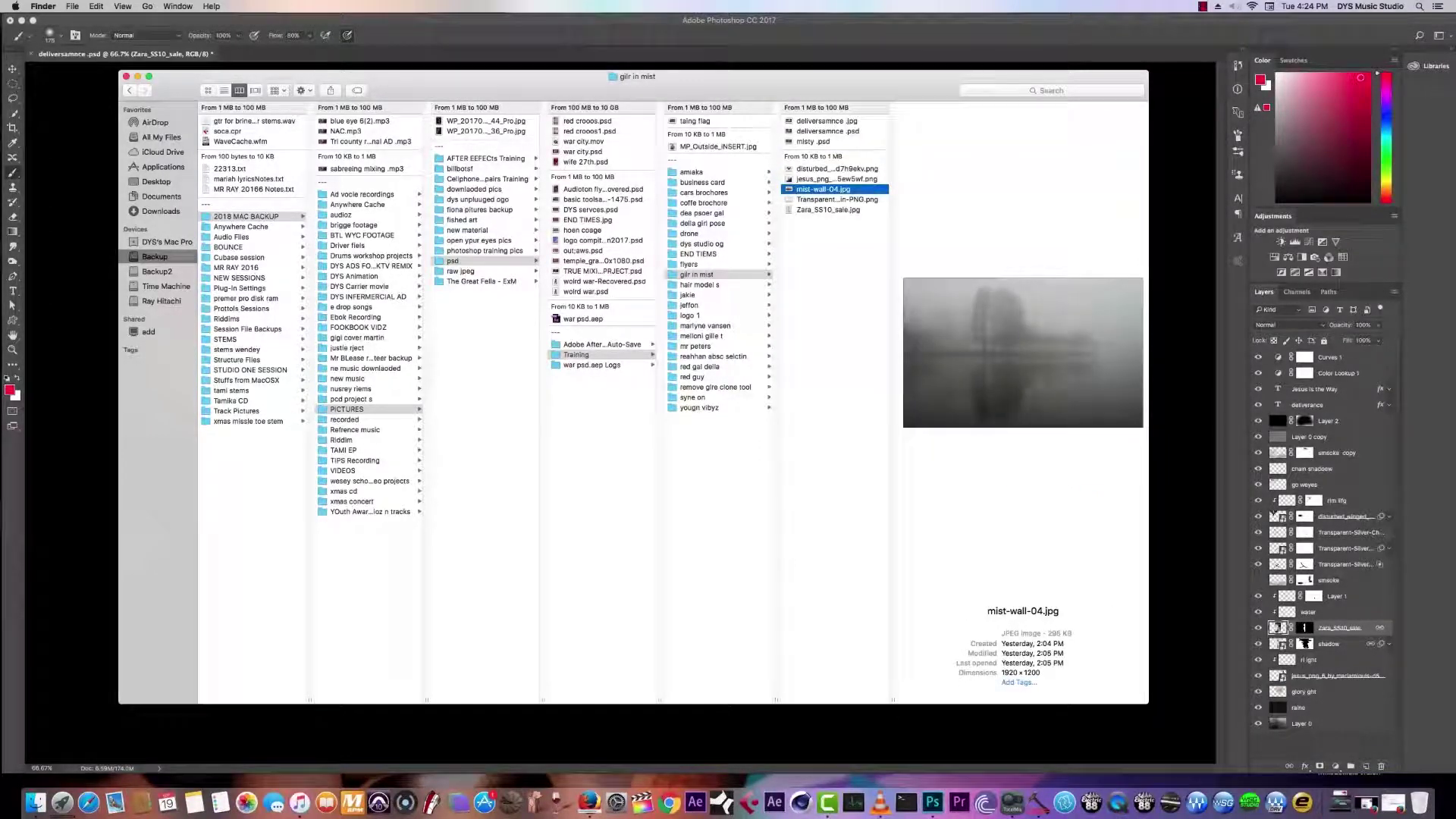
drag(542, 103, 926, 444)
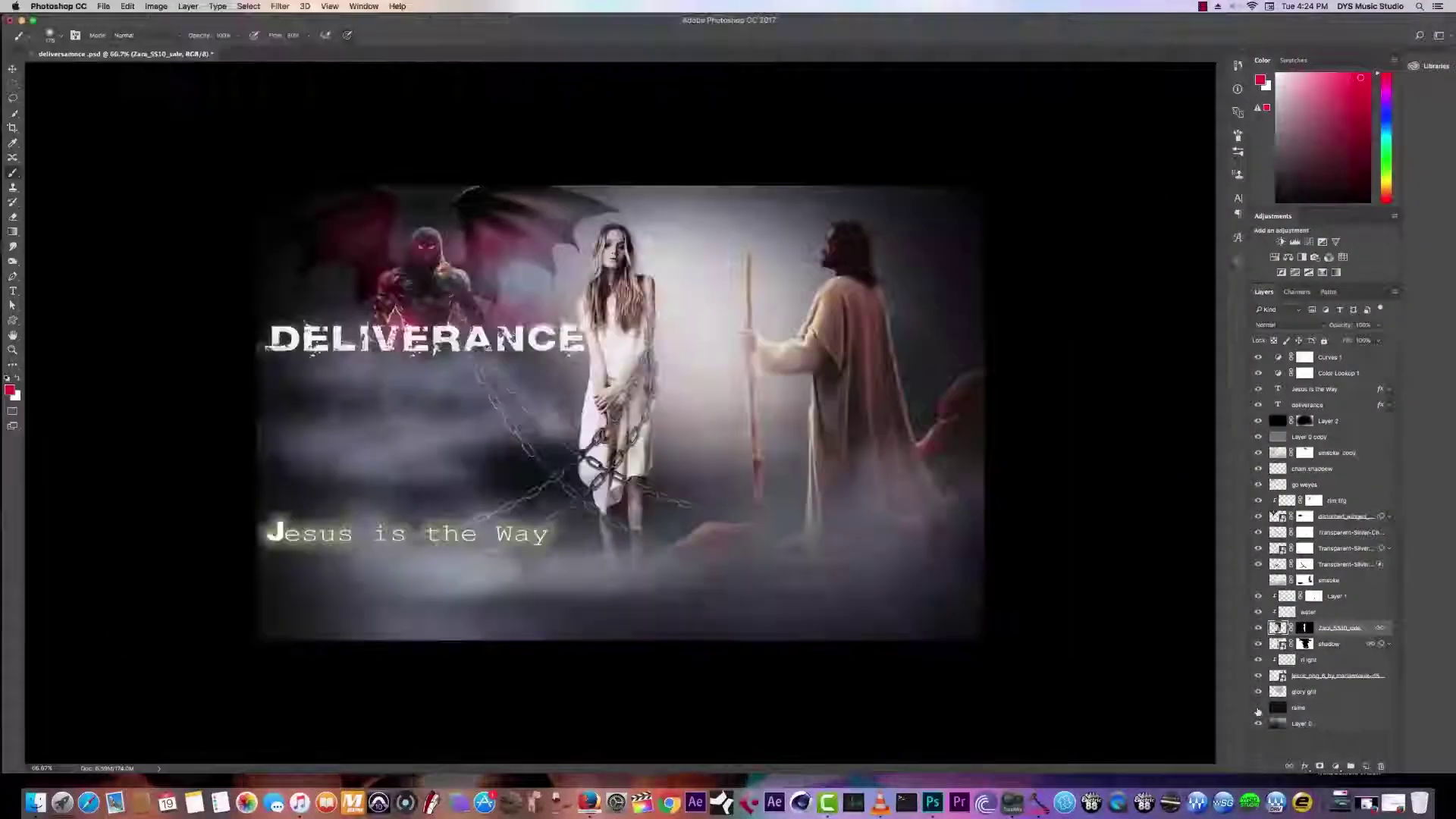
click(1257, 710)
click(1258, 710)
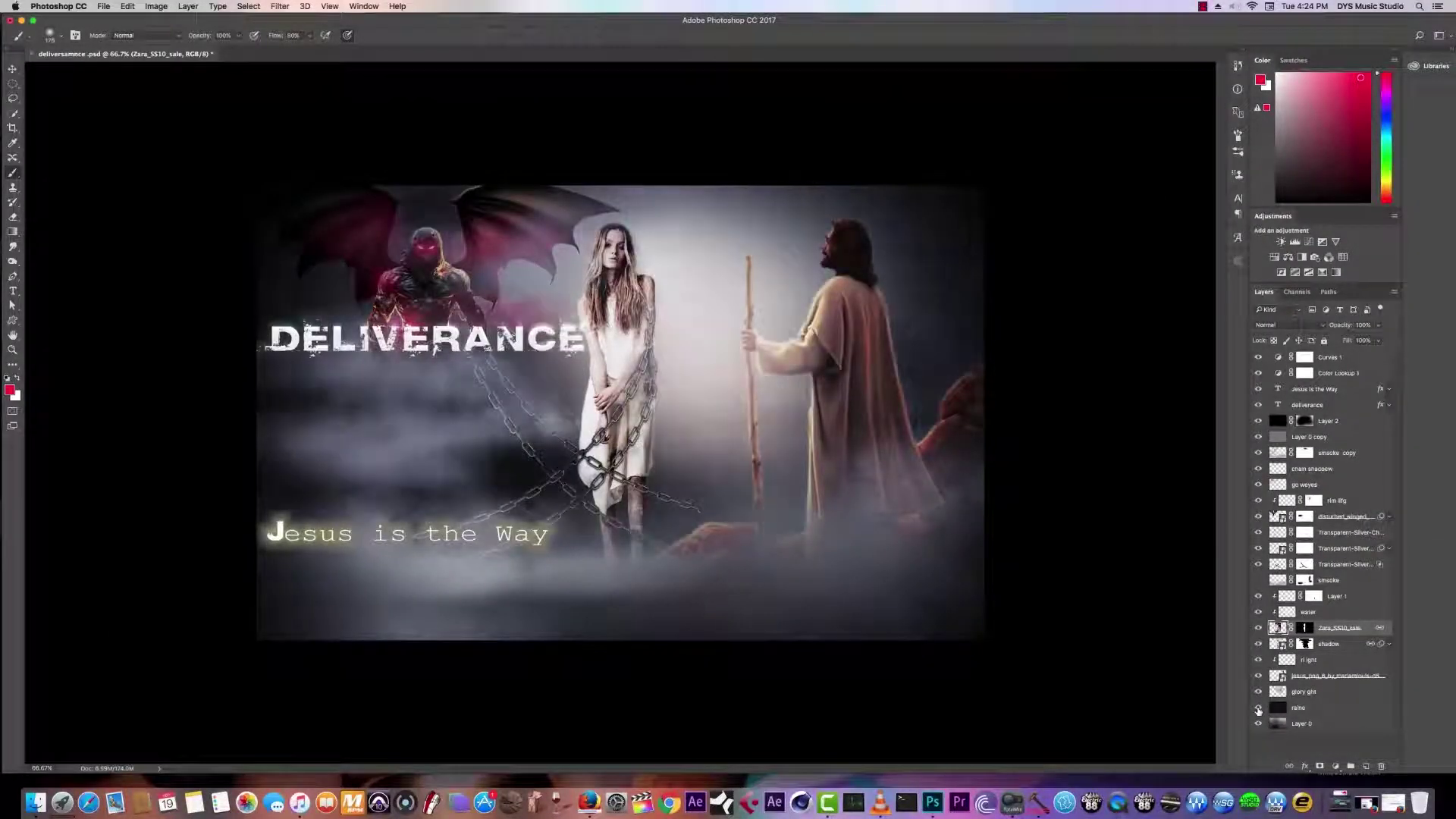
click(1258, 724)
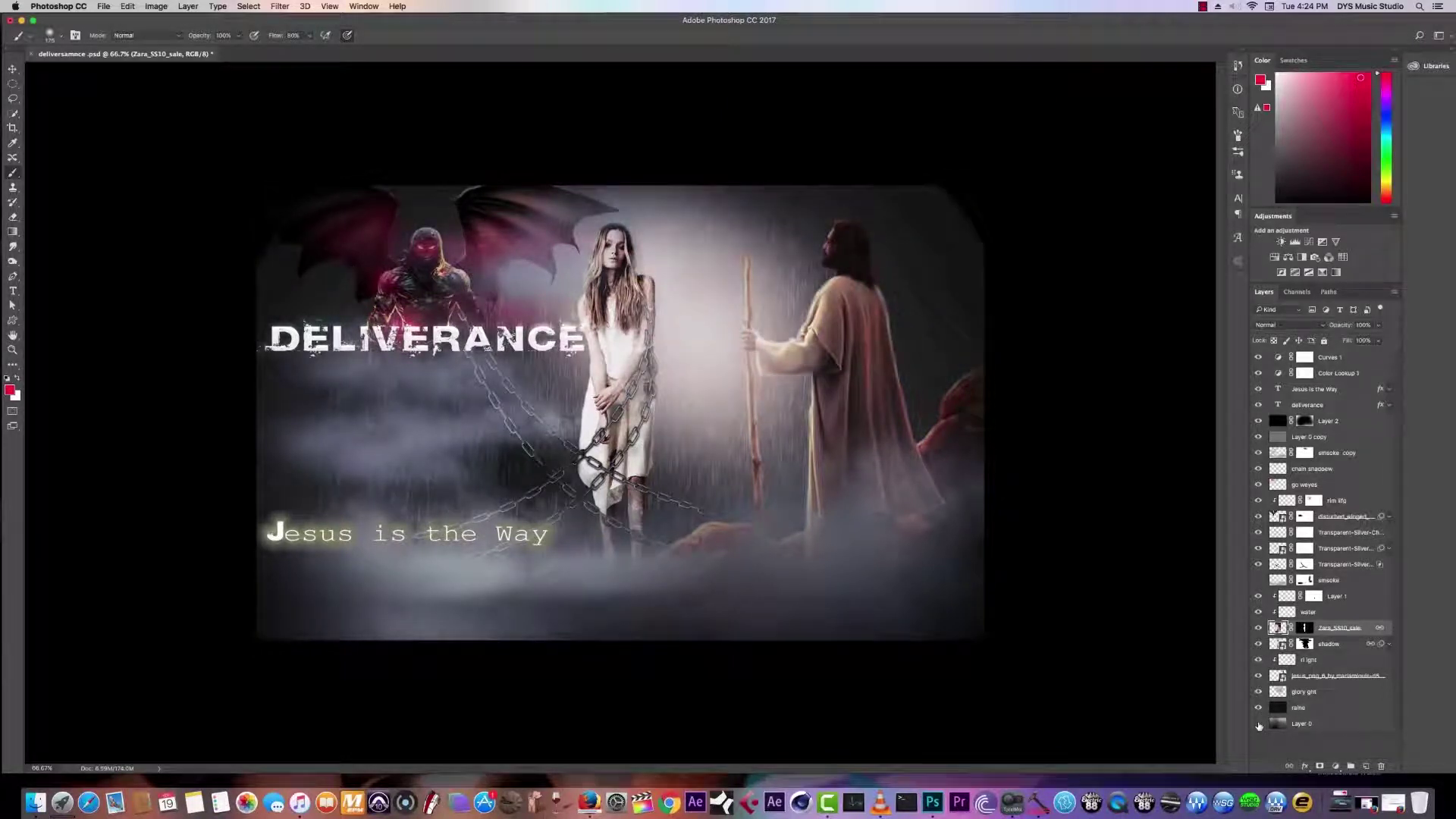
click(1257, 724)
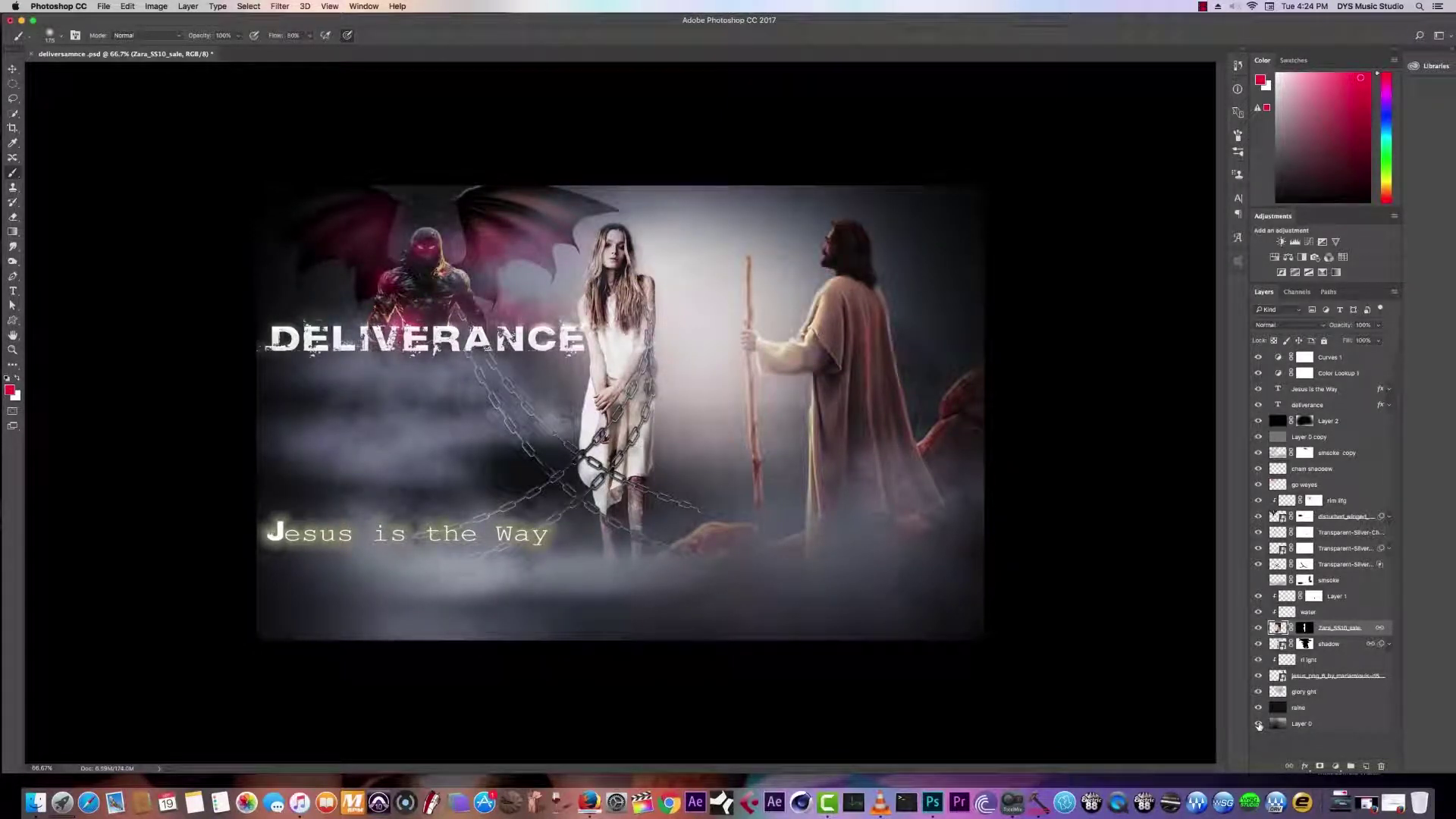
Step: Open Zara_SS10_sale.jpg from the gilr in mist folder in Preview and move its window beside the Finder previews
click(34, 802)
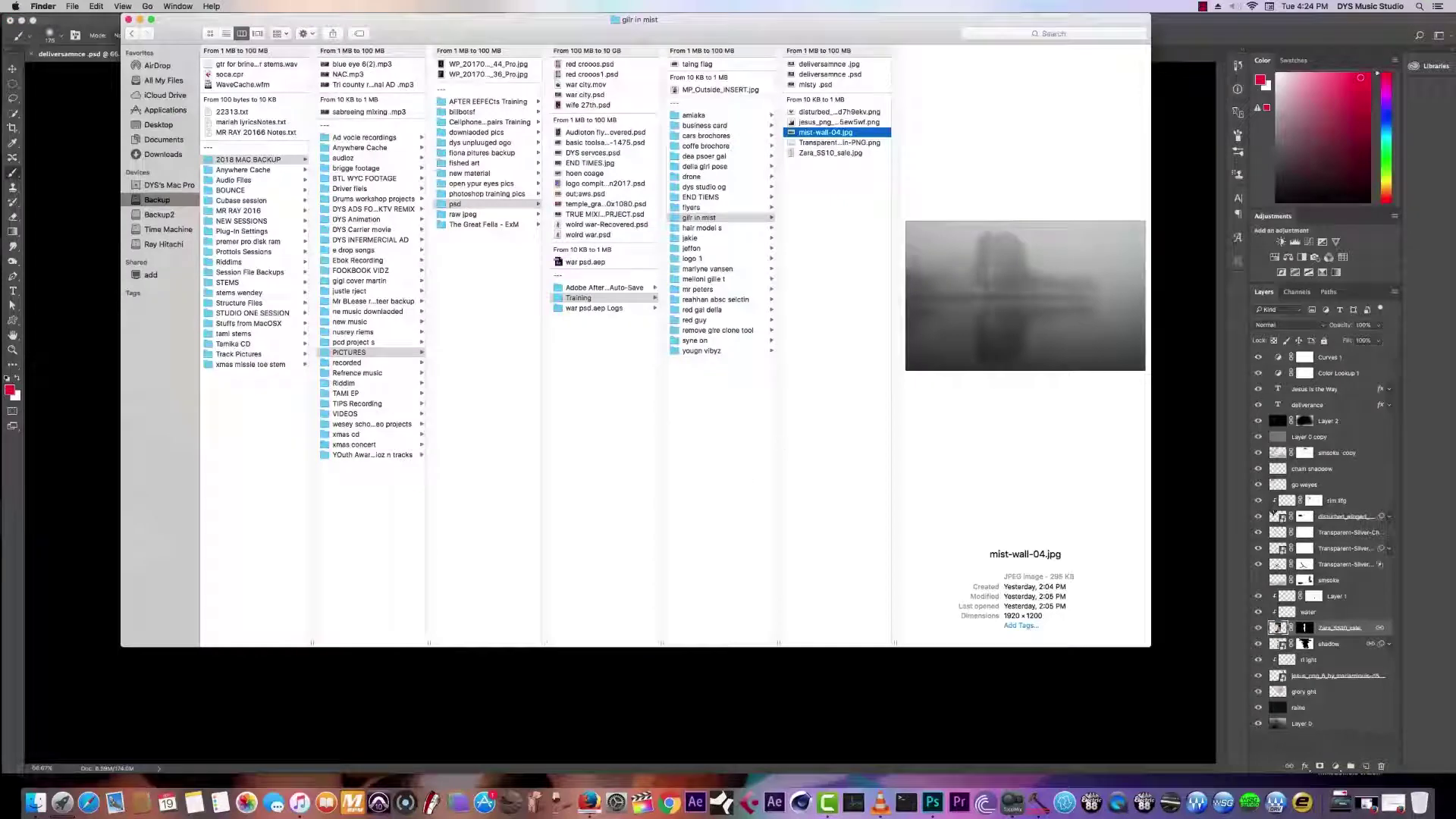
click(834, 153)
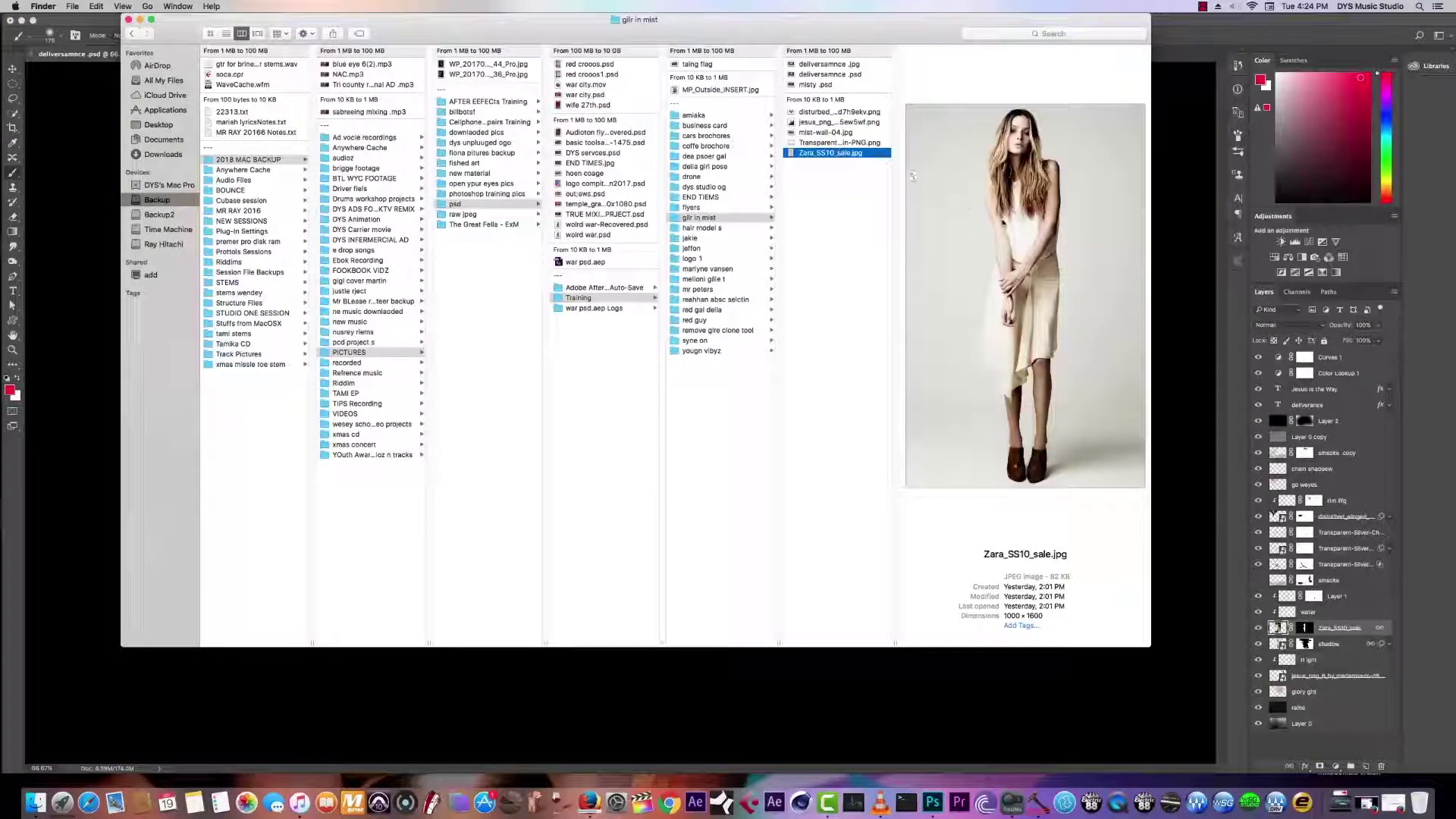
right_click(852, 152)
mouse_move(948, 175)
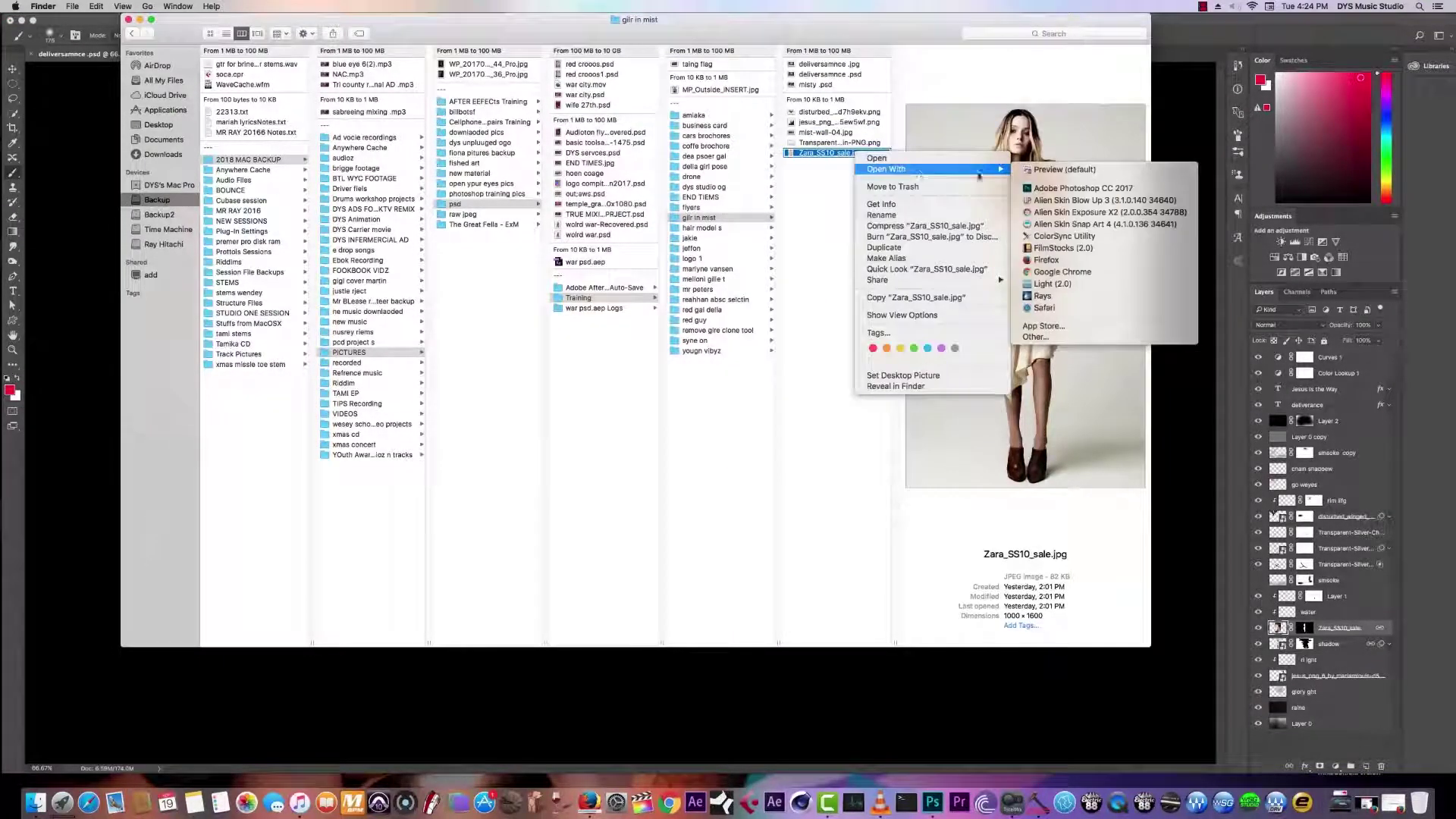
click(1047, 172)
drag(150, 32, 244, 35)
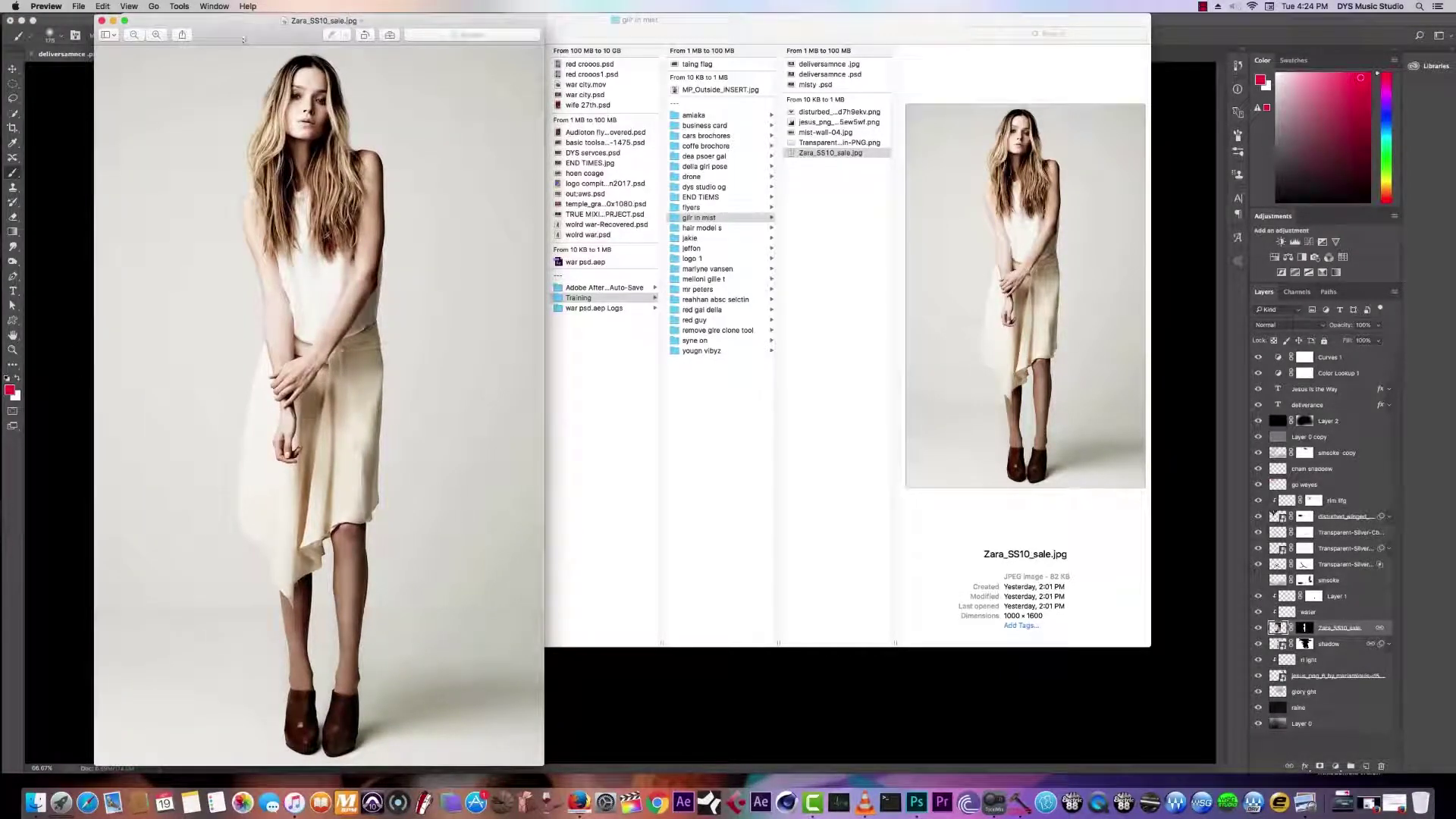
drag(255, 38, 187, 32)
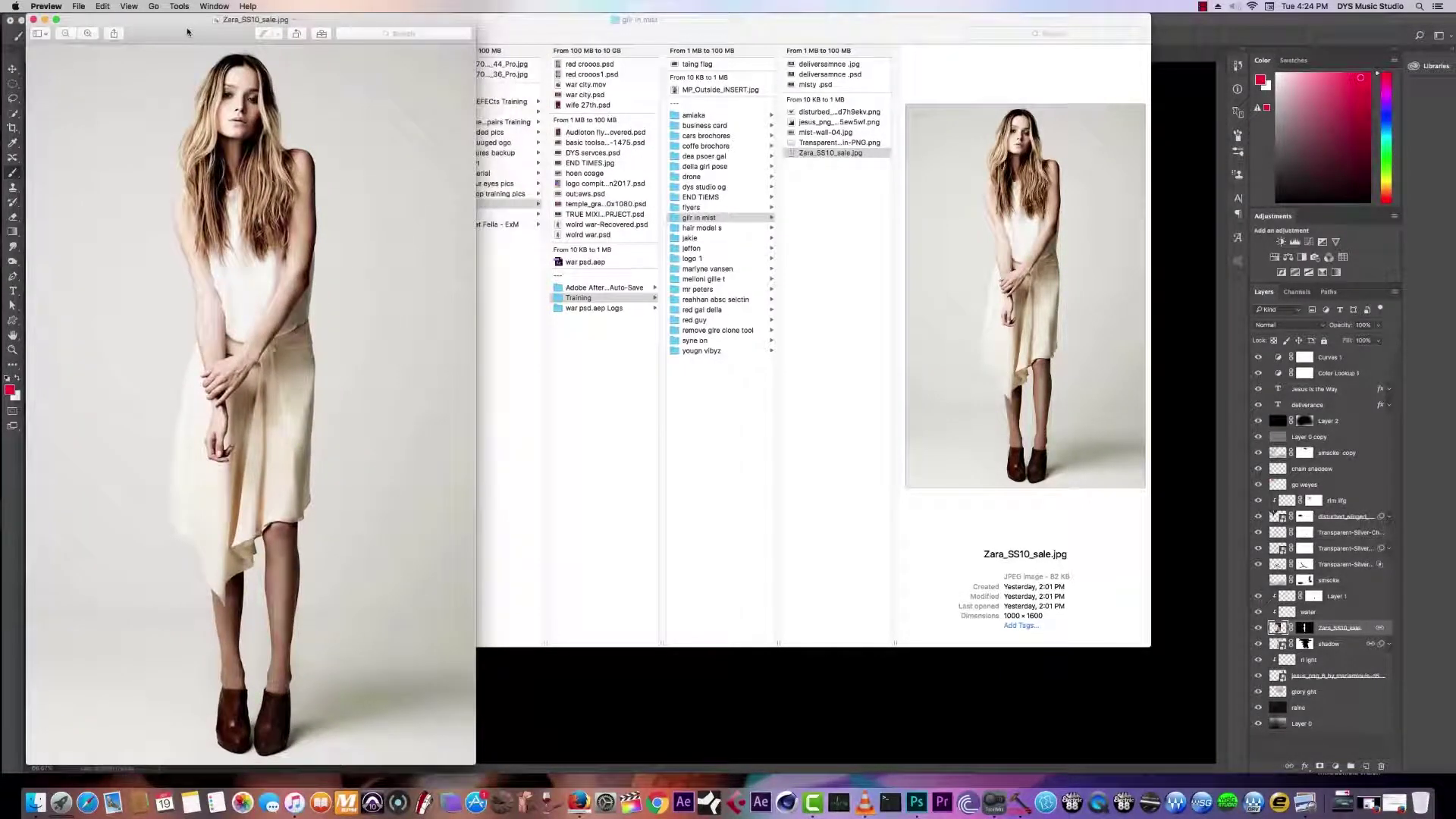
Step: Recheck the mist wall and Jesus images in Finder, and clear the Preview and Finder windows off the composite
click(830, 154)
click(824, 133)
click(824, 123)
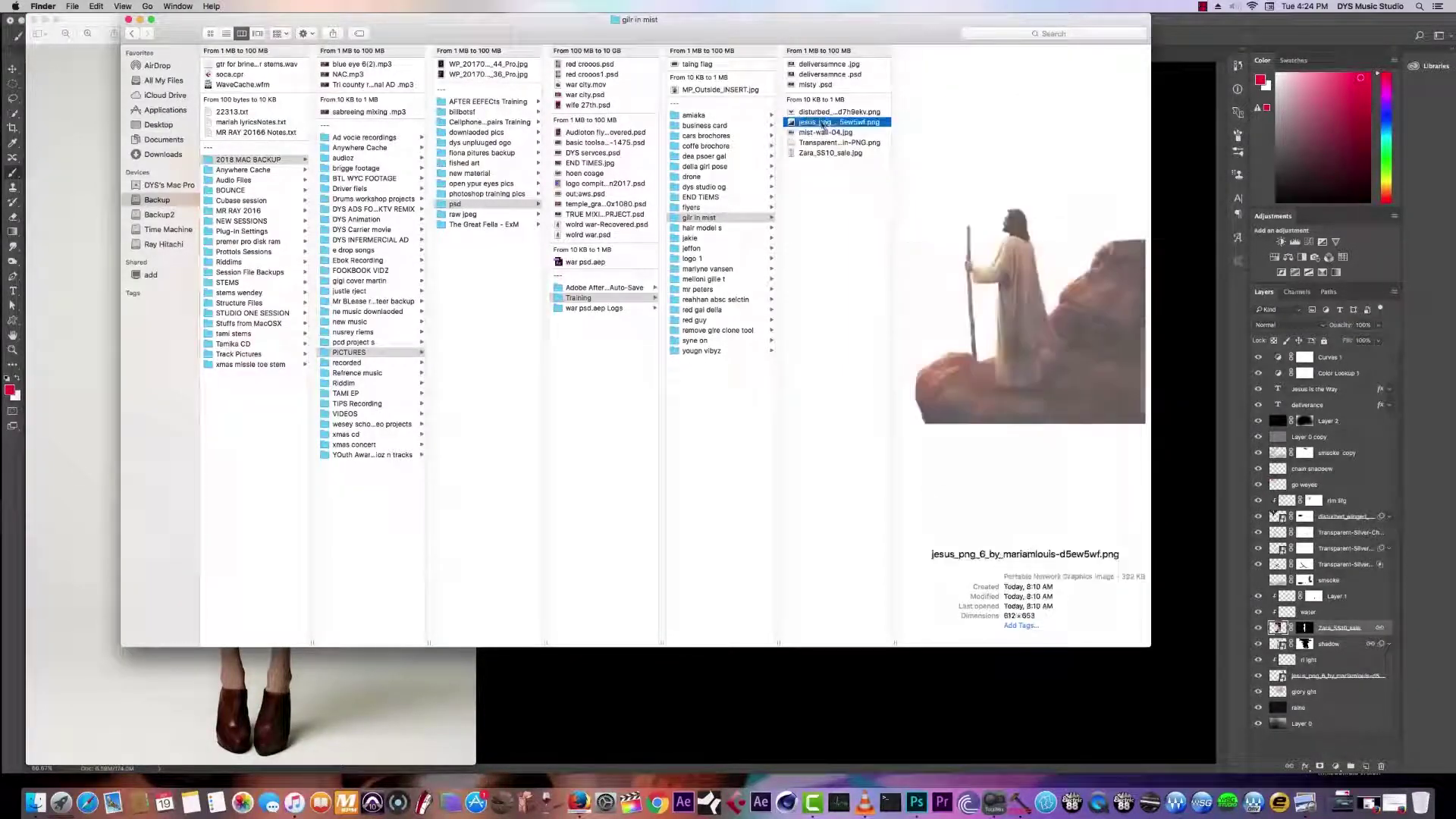
click(44, 21)
drag(148, 33, 628, 246)
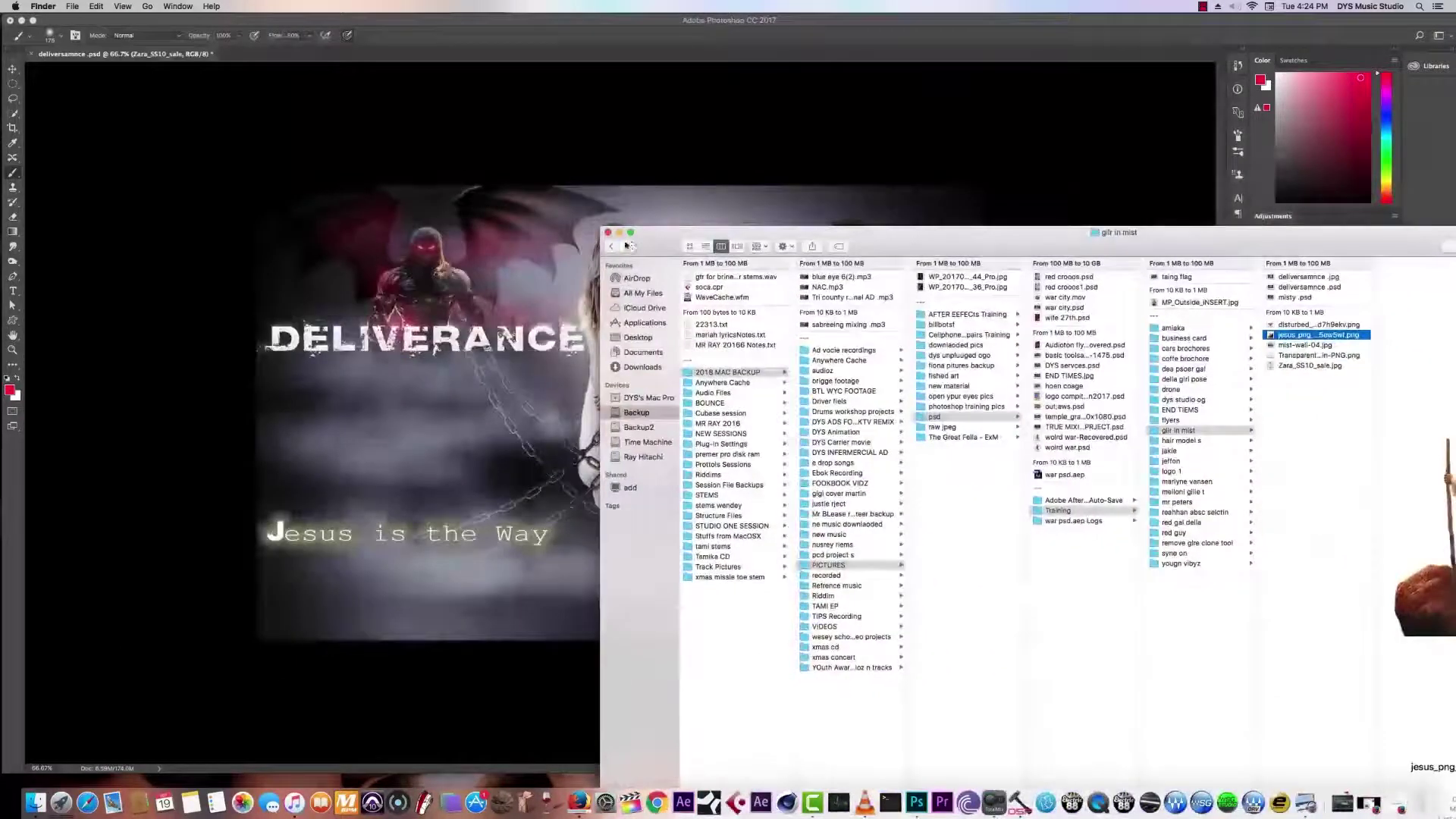
click(607, 232)
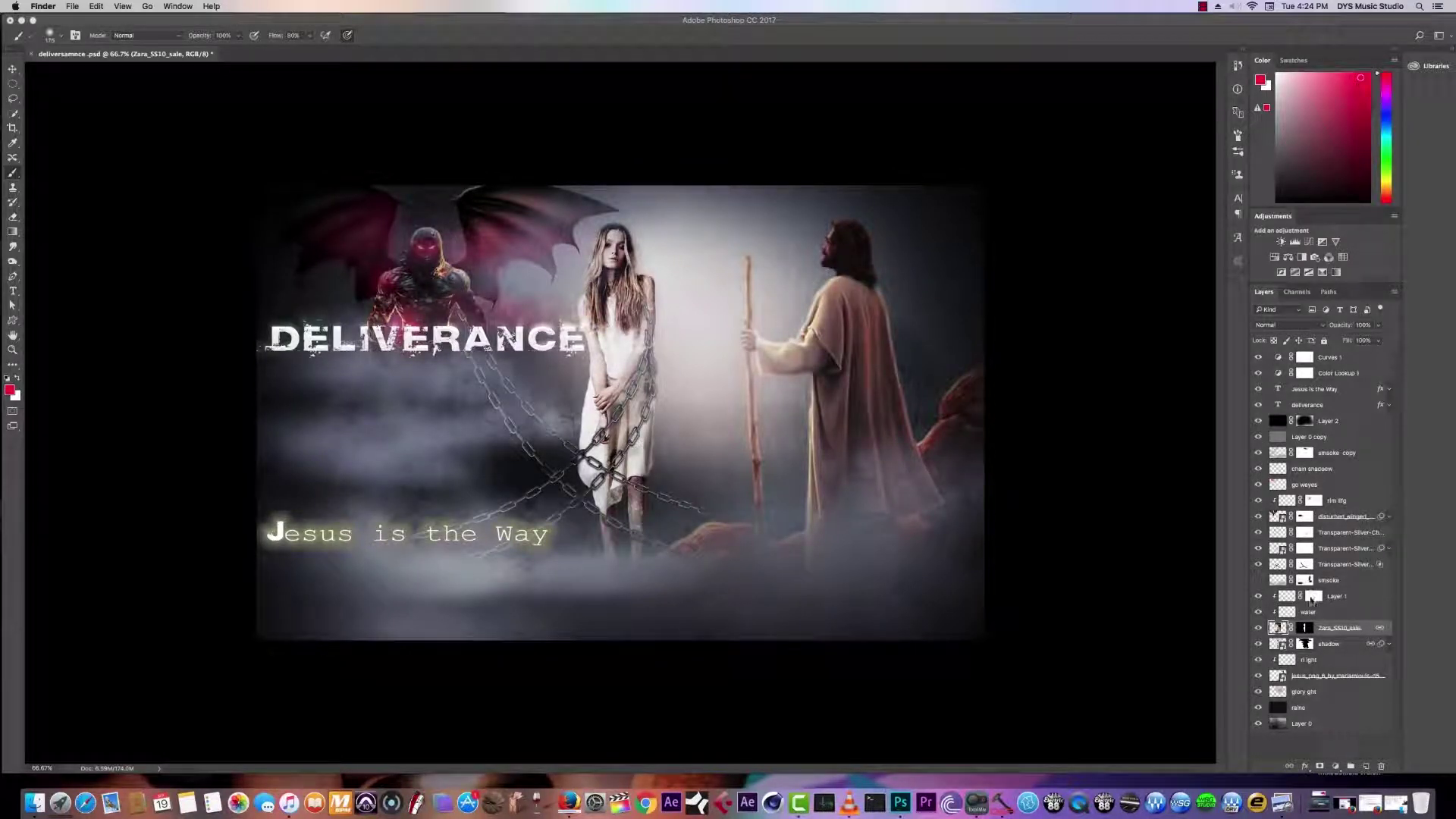
Step: Select Layer 0 and toggle its visibility to compare the composite with and without the misty background
click(1259, 724)
click(1258, 725)
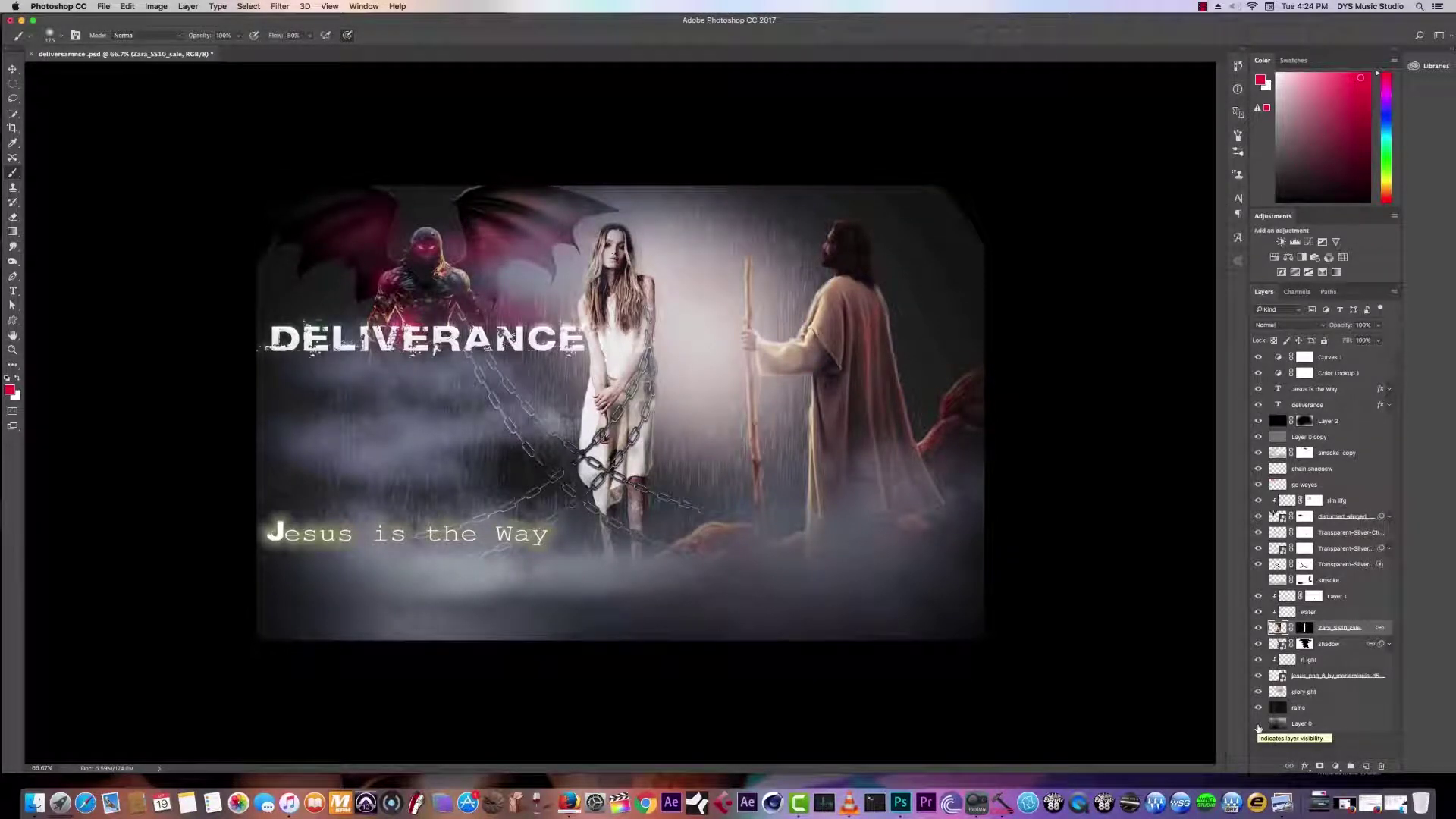
mouse_move(1259, 726)
mouse_down()
mouse_move(1260, 709)
mouse_move(1260, 724)
mouse_up()
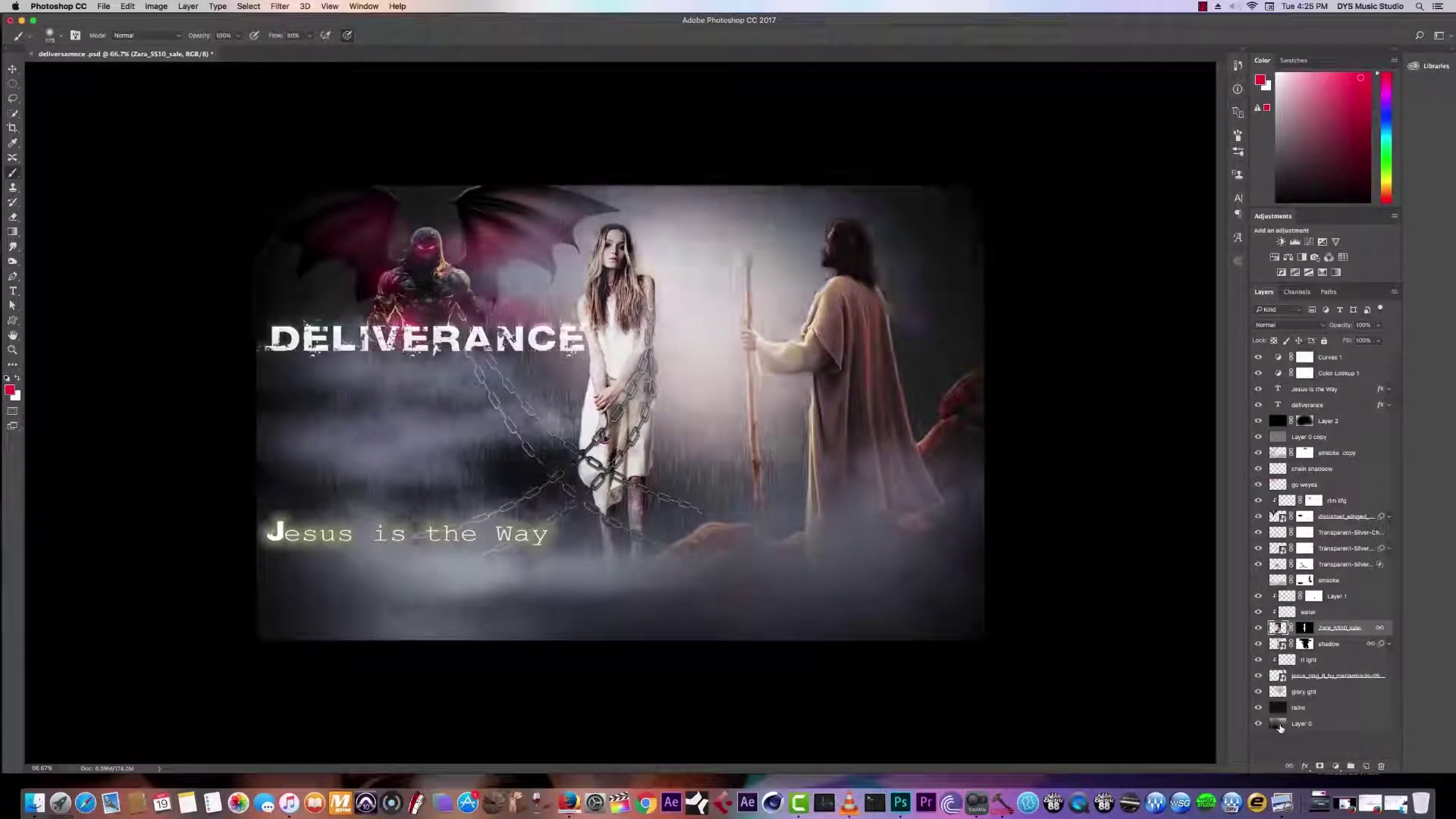
click(1302, 723)
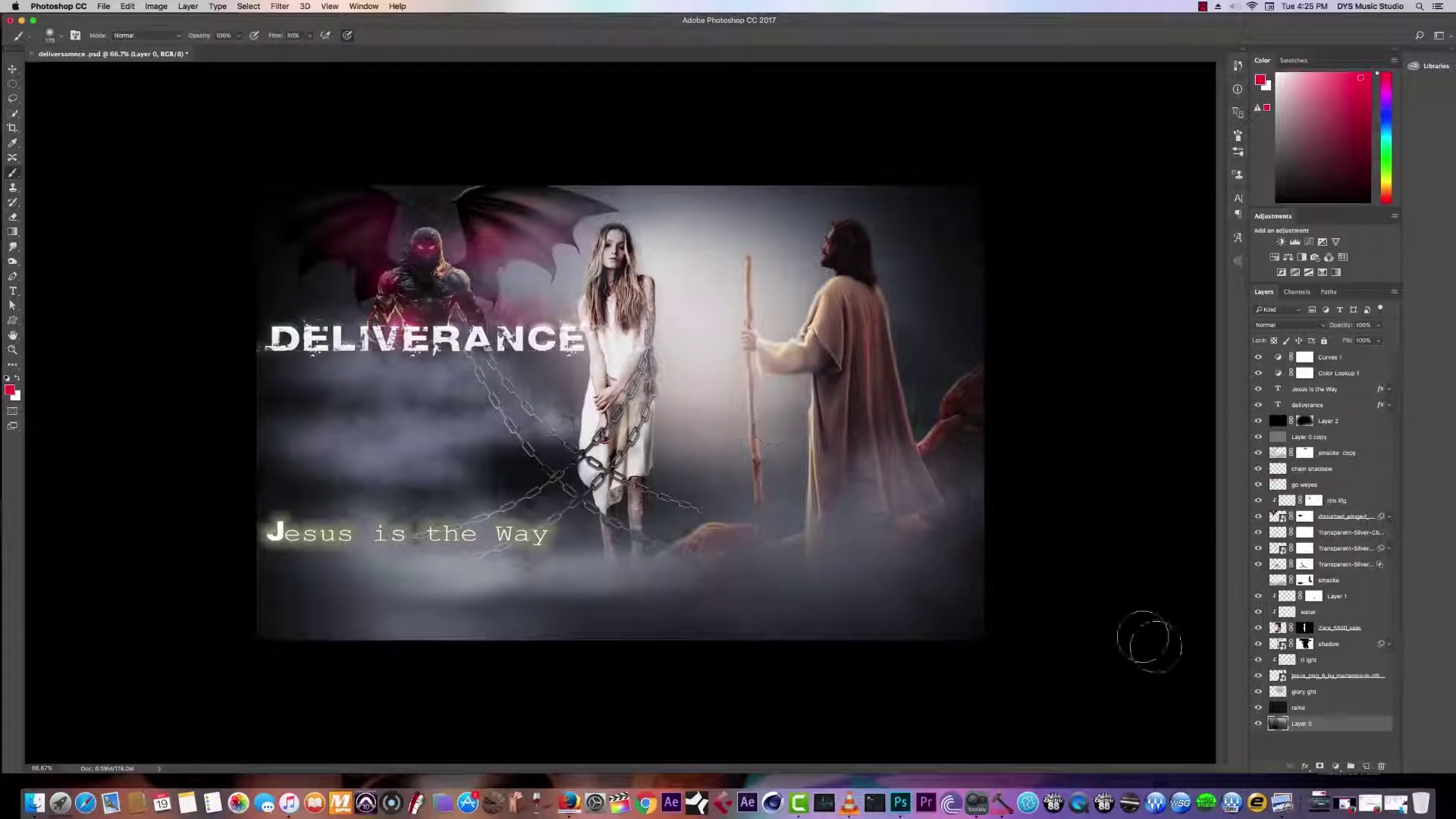
click(1257, 725)
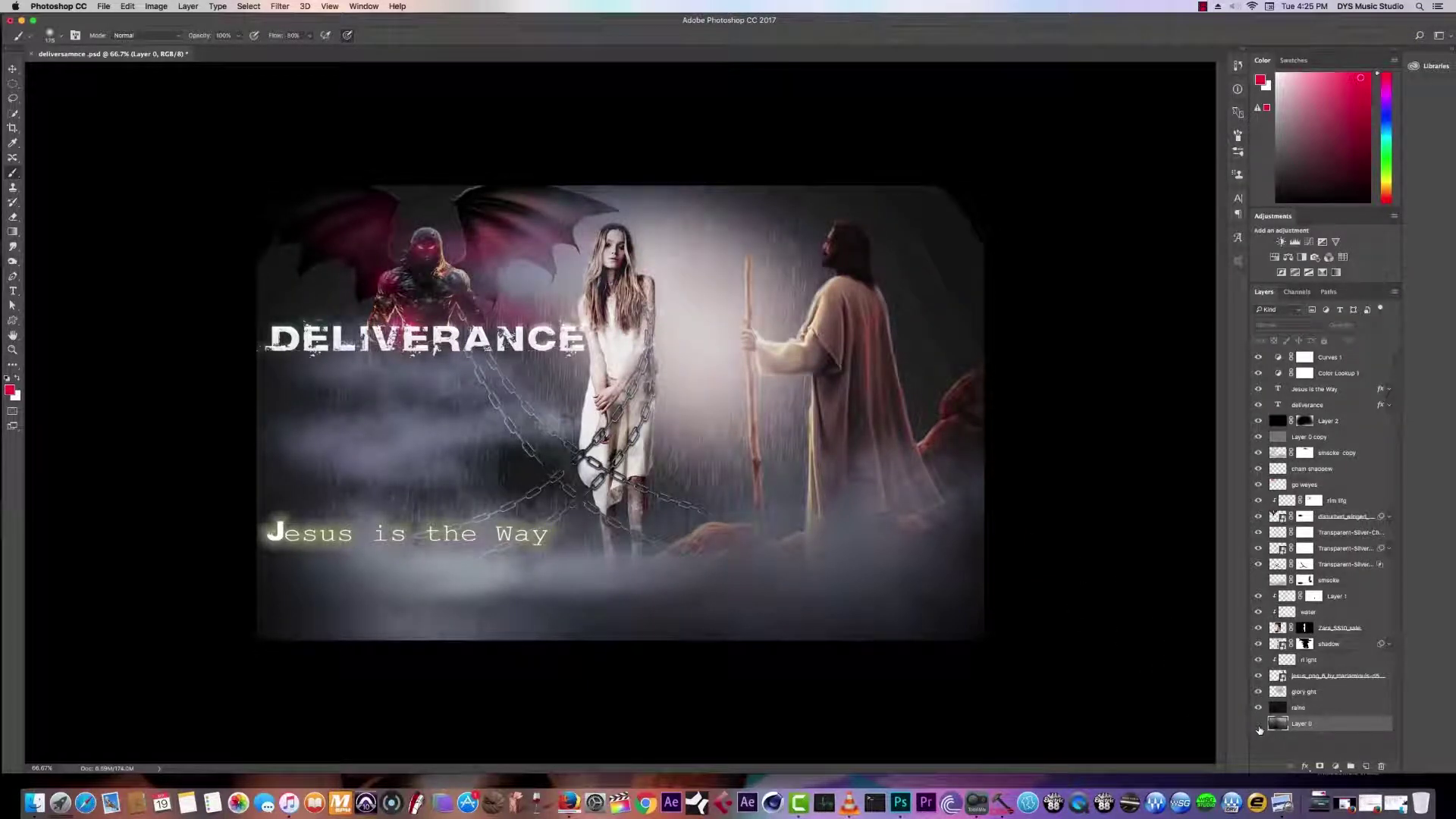
click(1258, 725)
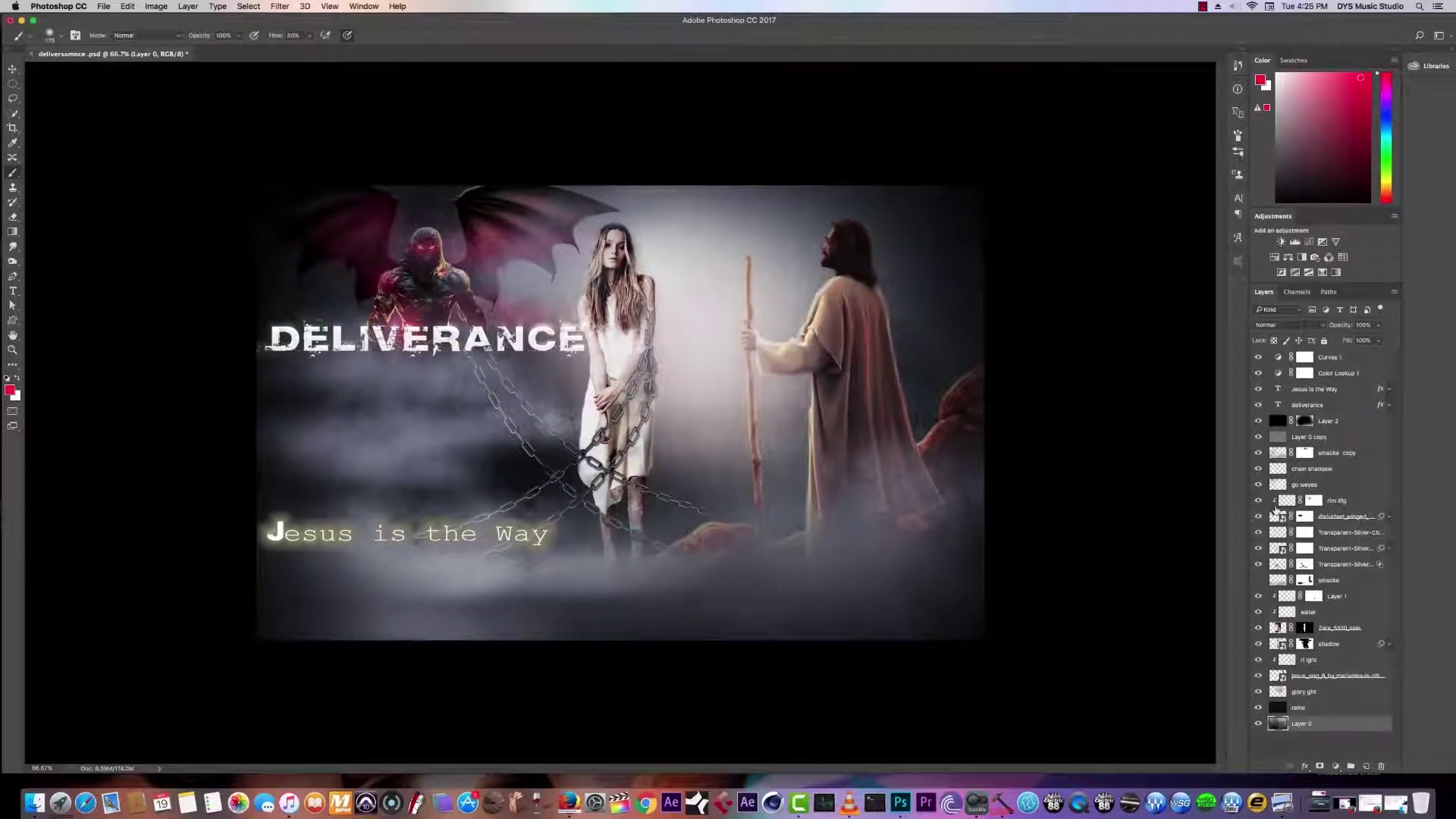
Step: Hide every layer above Layer 0, from Curves 1 down to the rain layer, leaving only the misty background
drag(1258, 359, 1258, 504)
click(1258, 501)
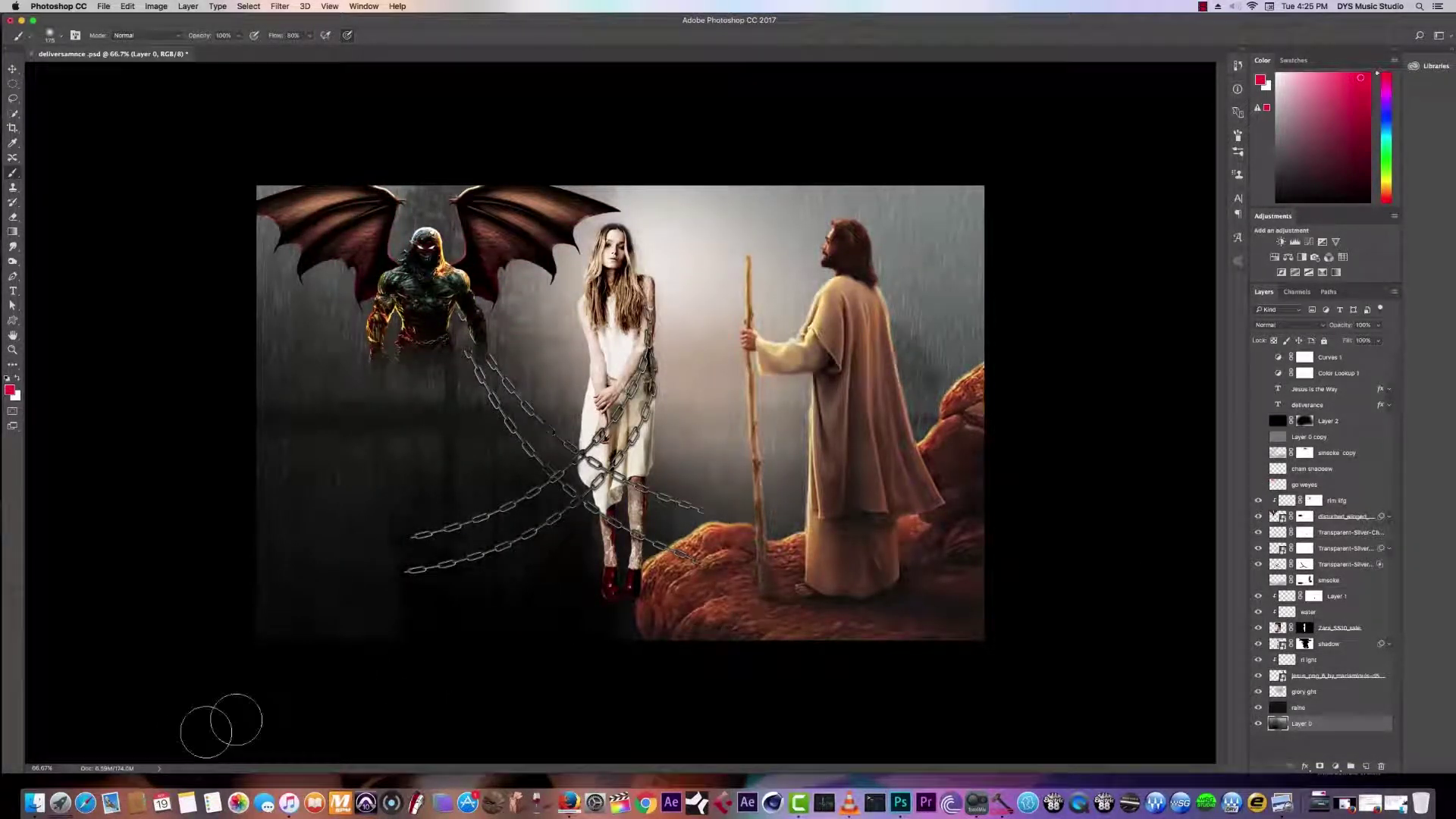
click(34, 802)
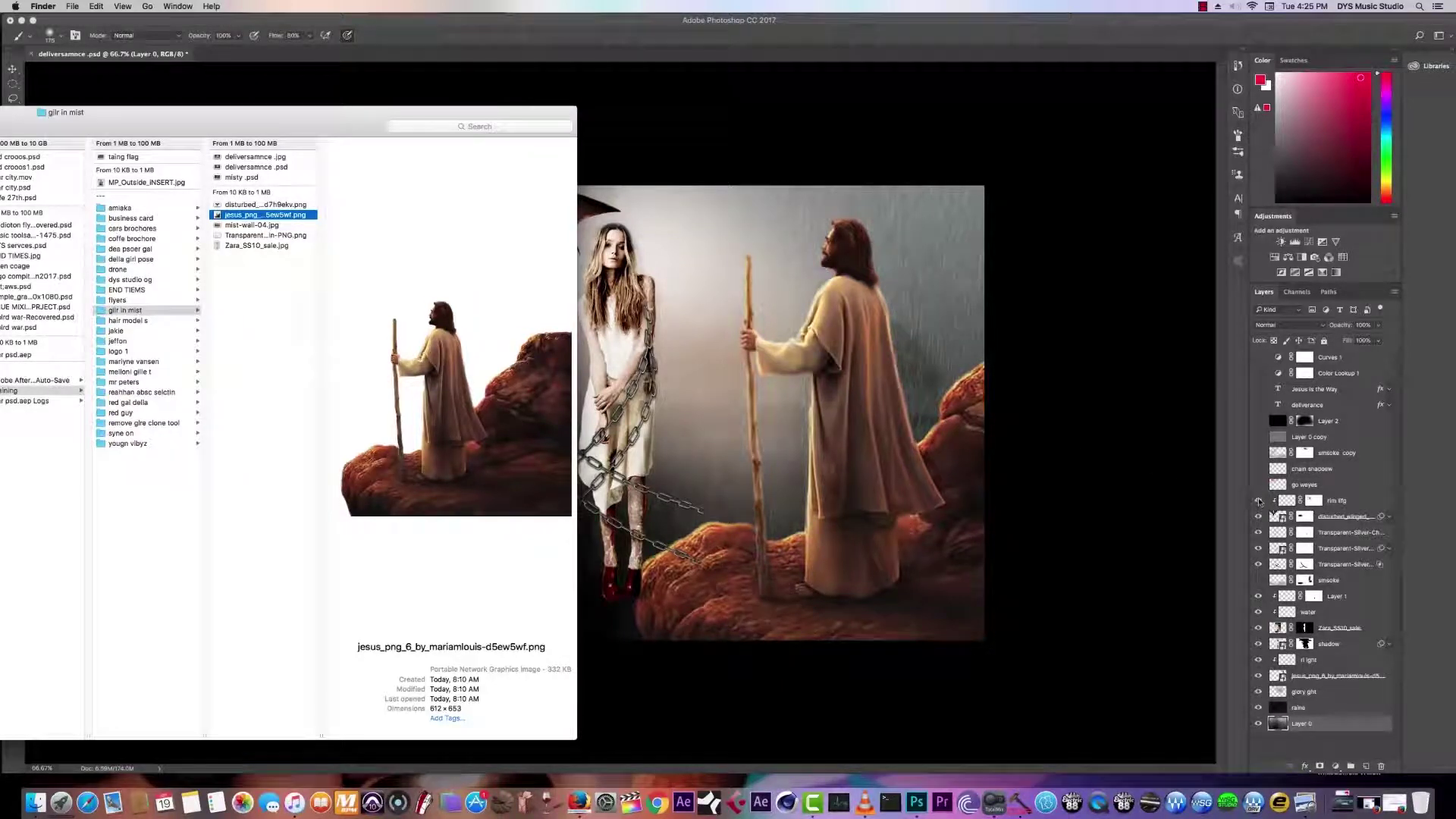
click(1258, 500)
drag(1258, 516, 1260, 645)
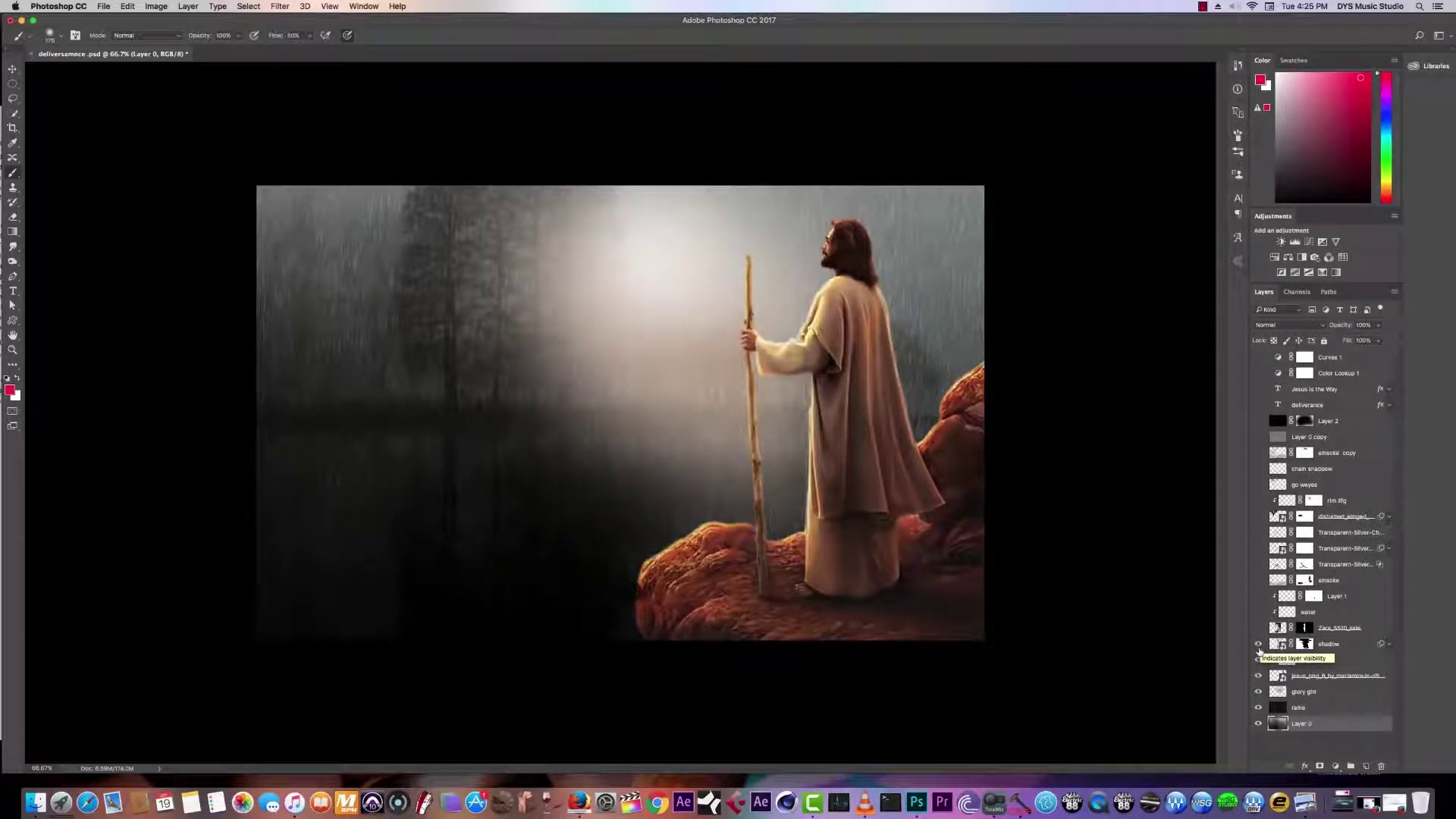
drag(1259, 657, 1259, 710)
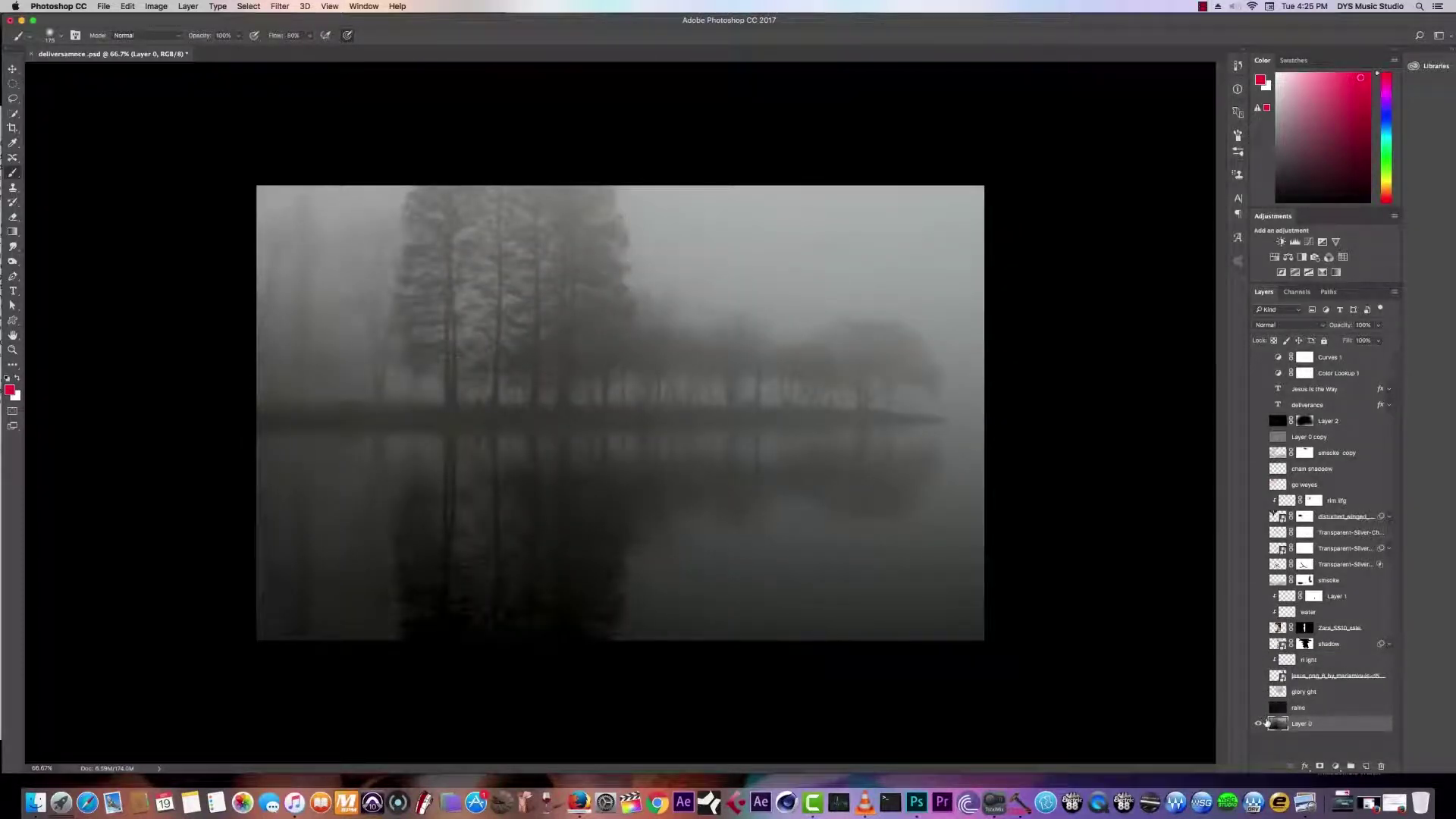
Step: Compare Layer 0 with mist-wall-04.jpg in Finder, and show the Zara_SS10_sale layer over the background in Photoshop
click(1259, 725)
click(1258, 724)
click(35, 802)
click(246, 225)
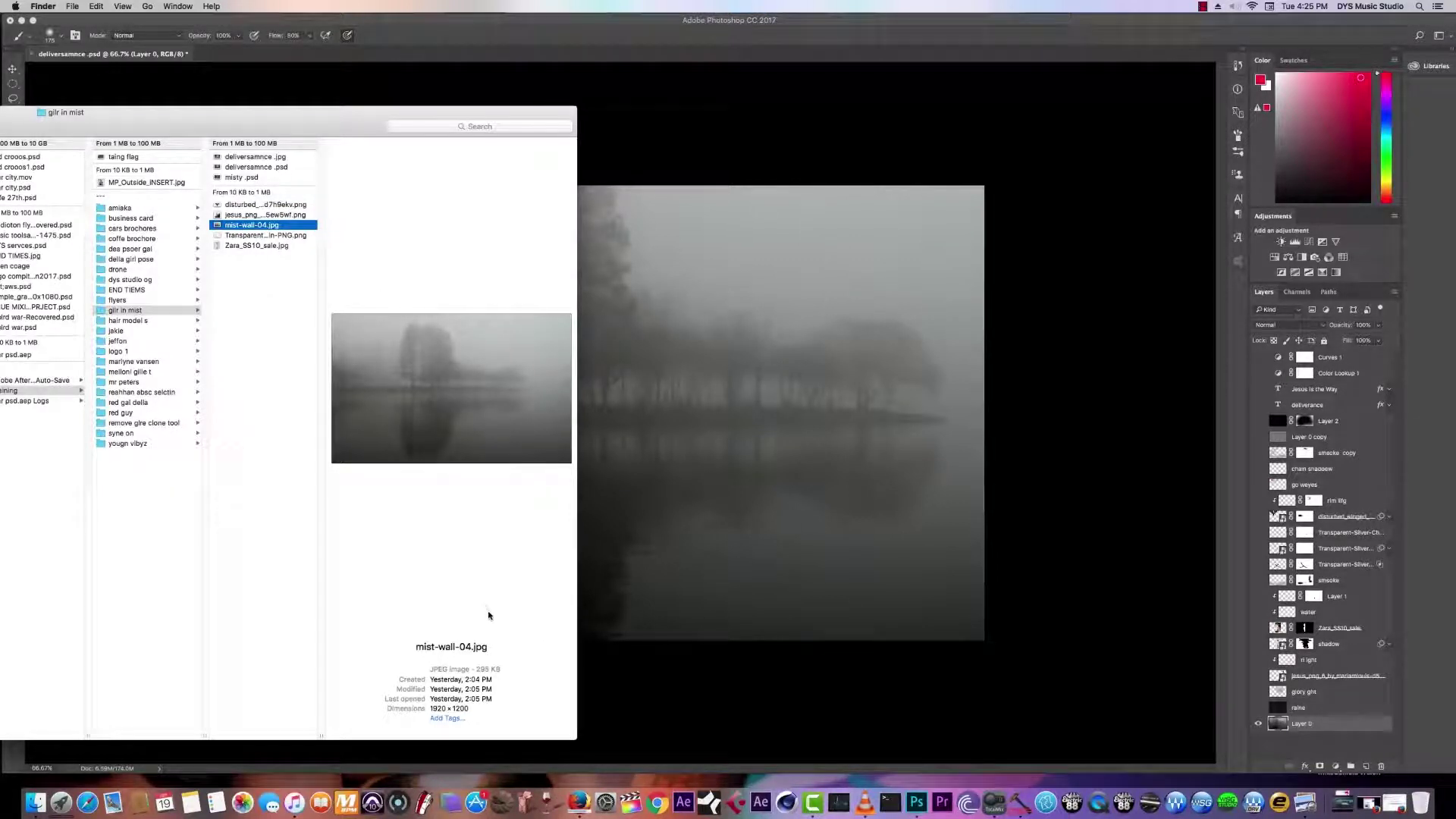
click(1296, 742)
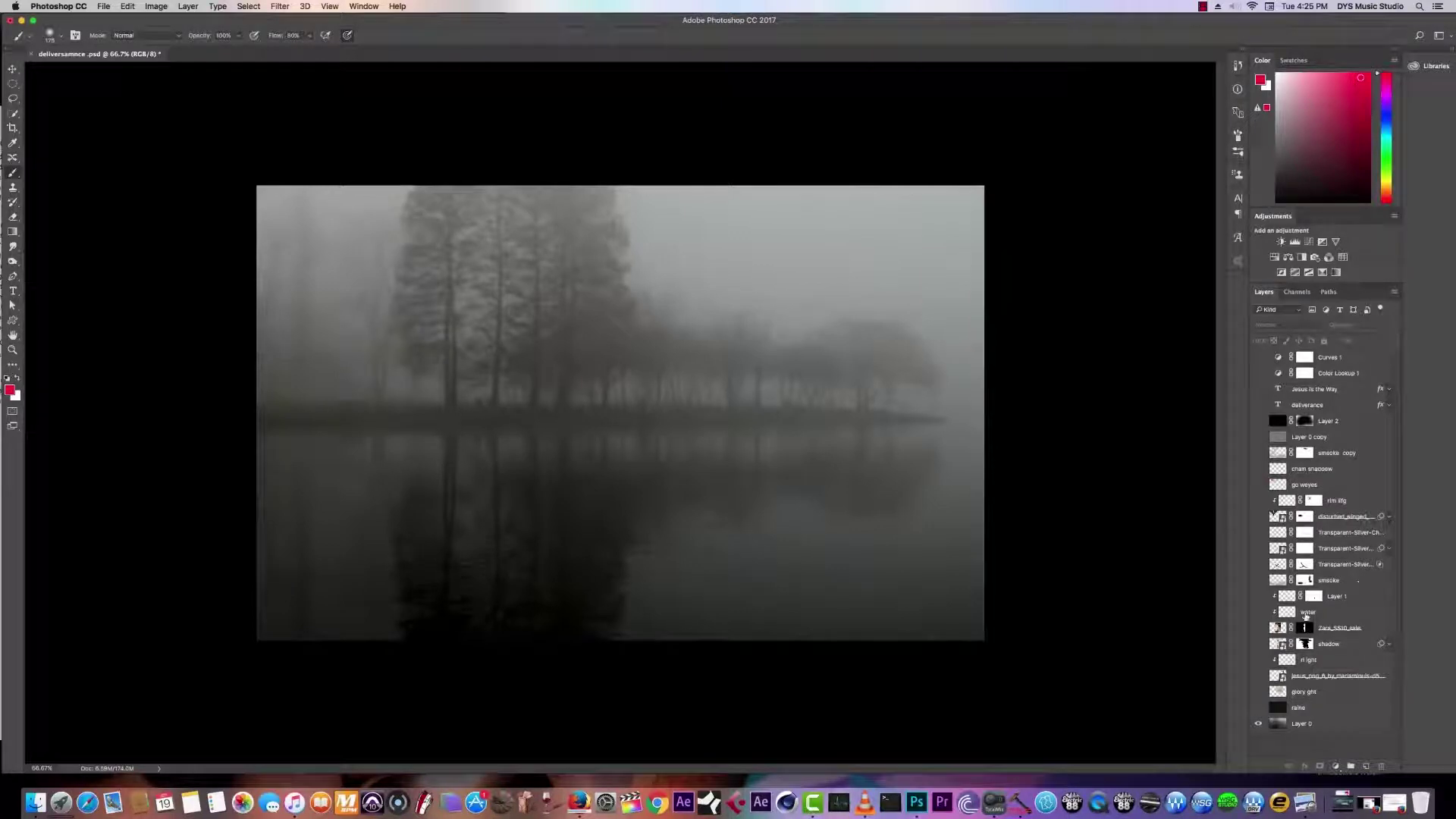
click(1259, 627)
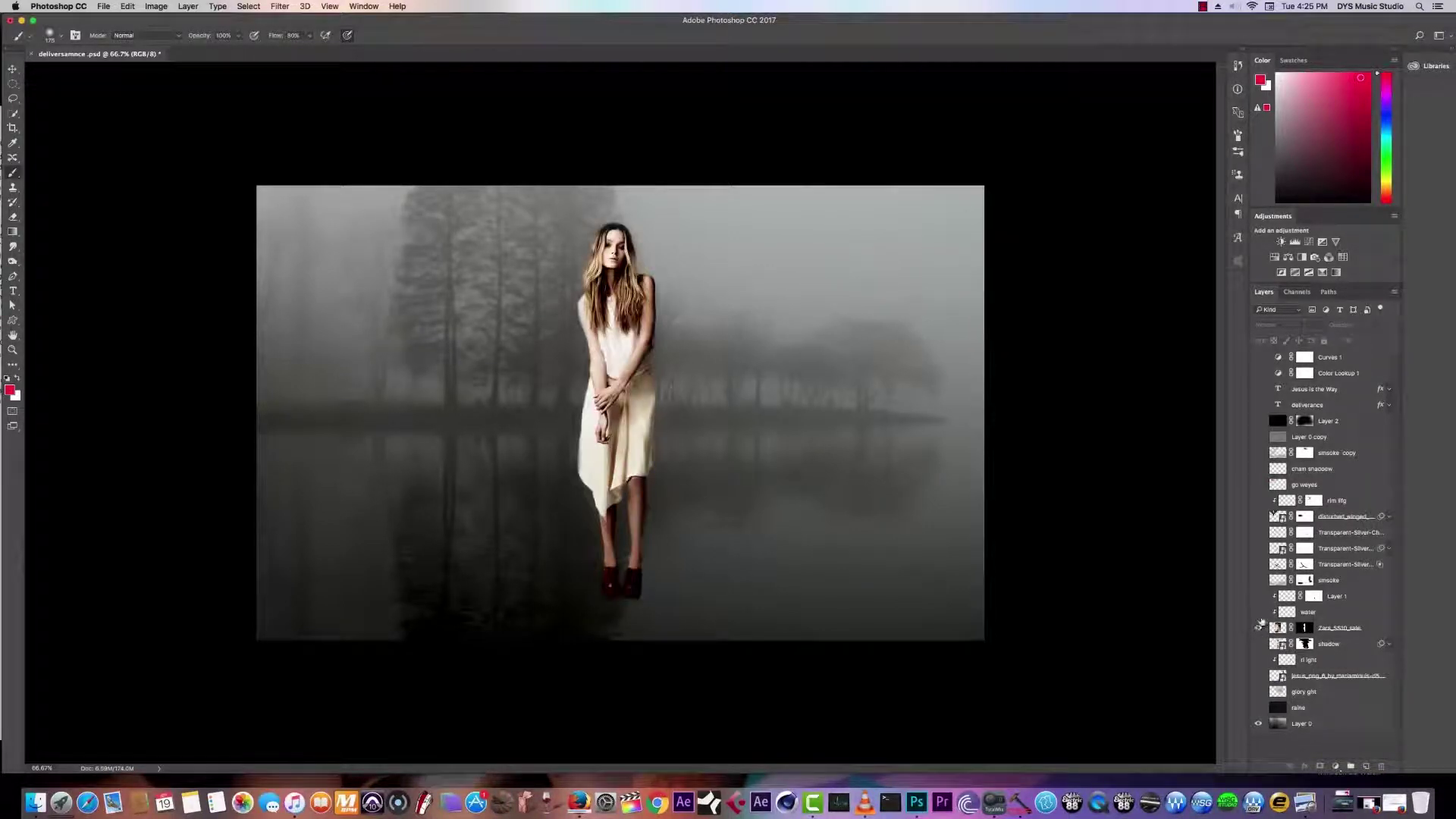
Step: Preview the Jesus, winged demon, transparent PNG and mist wall source images in Finder, ending on Zara_SS10_sale.jpg
click(35, 802)
click(246, 215)
click(243, 204)
click(240, 236)
click(241, 225)
click(243, 216)
click(241, 205)
click(242, 215)
click(242, 225)
click(244, 245)
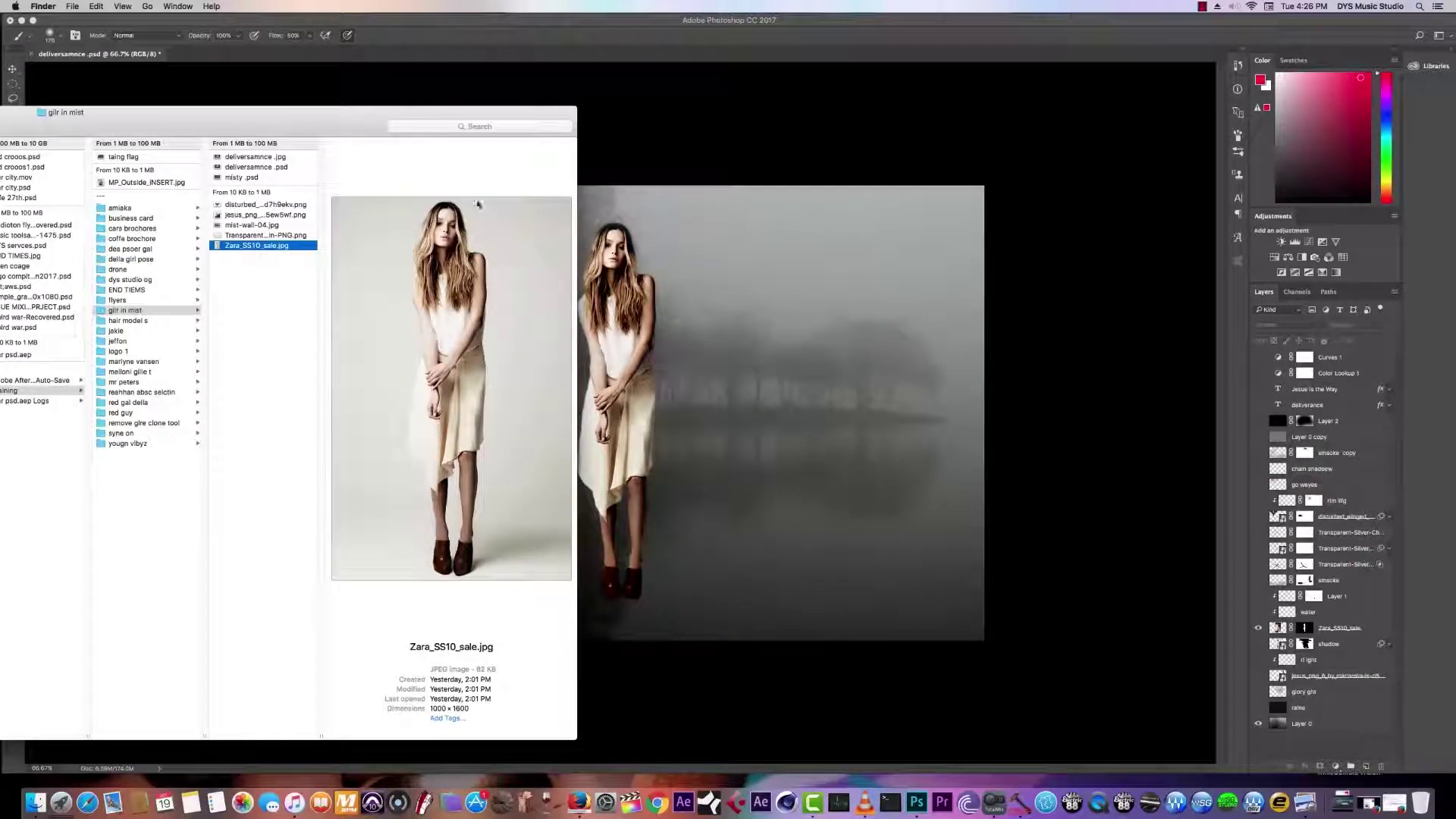
Step: Move the Finder window around the canvas to compare the original Zara_SS10_sale.jpg with the cut-out girl
drag(380, 120, 206, 128)
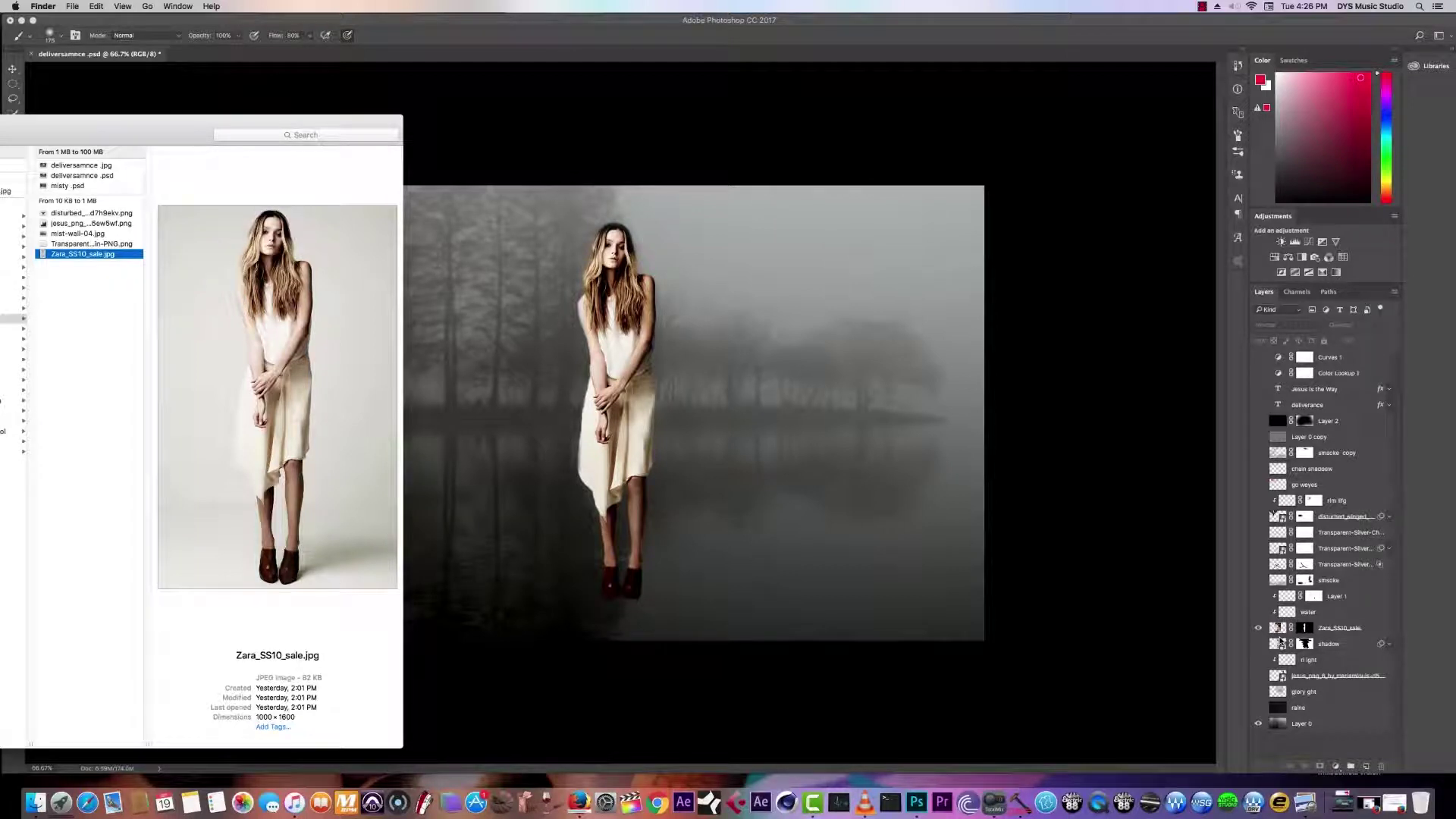
drag(198, 142, 266, 152)
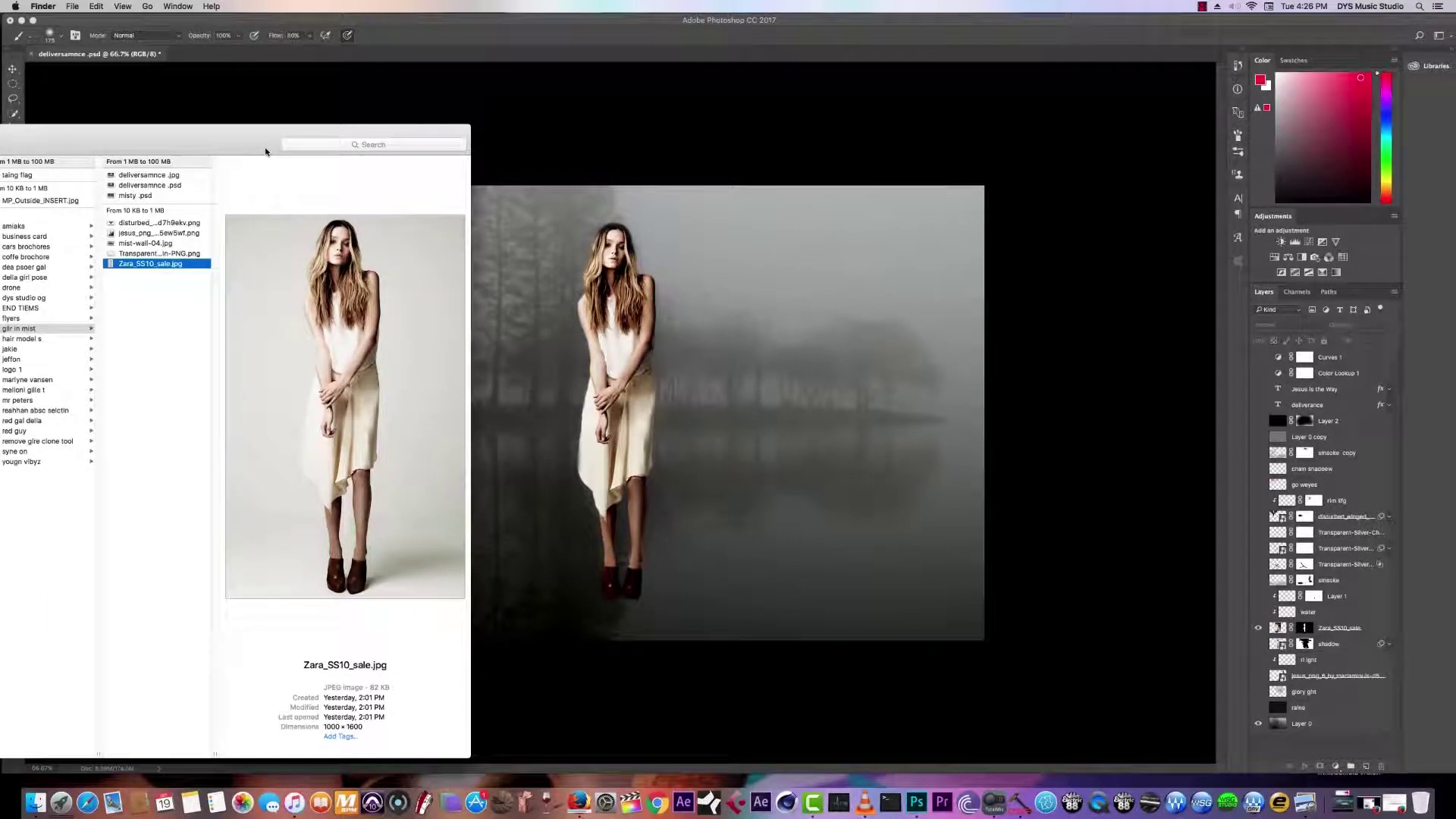
drag(265, 152, 1417, 367)
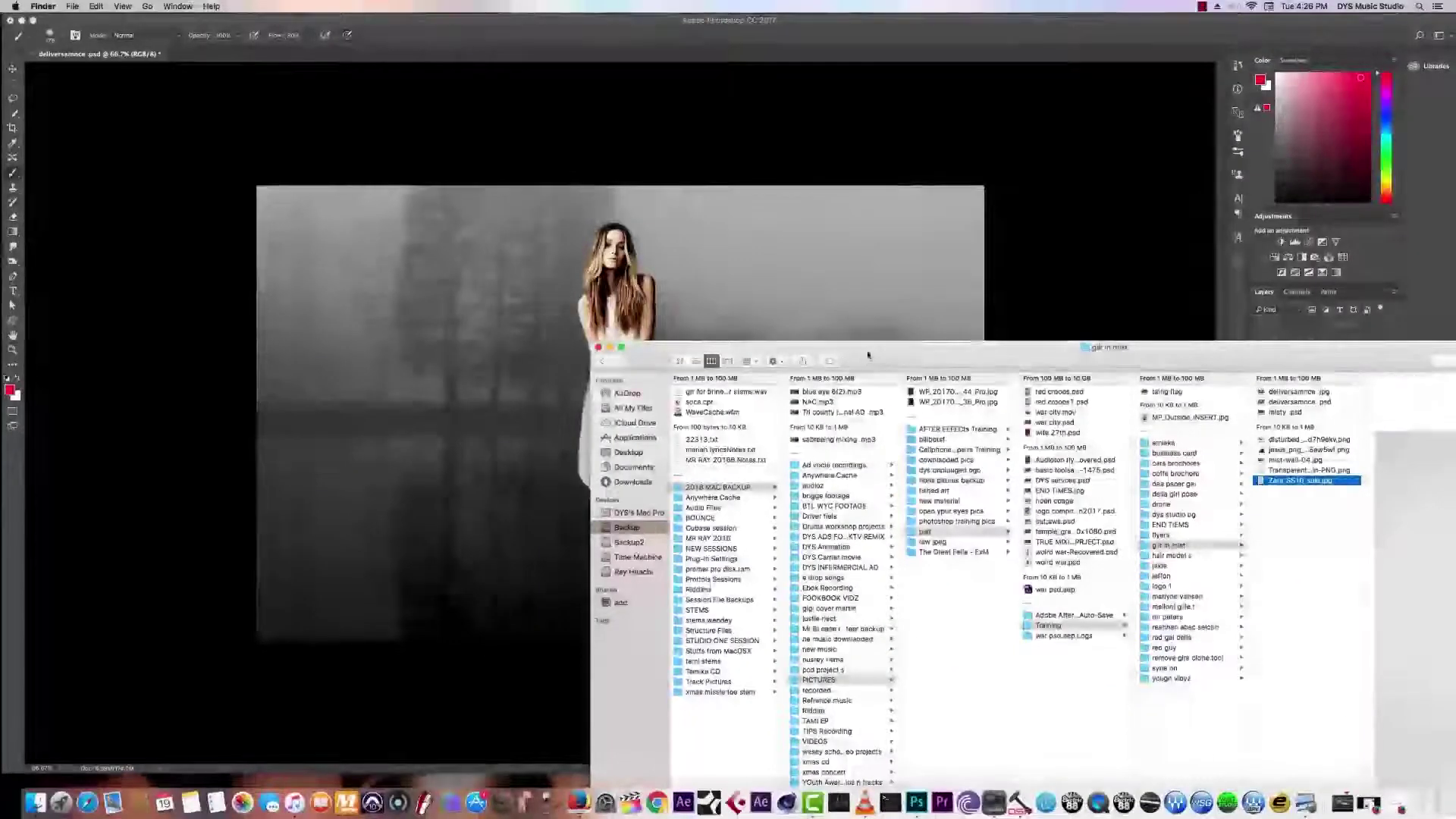
drag(867, 351, 1185, 318)
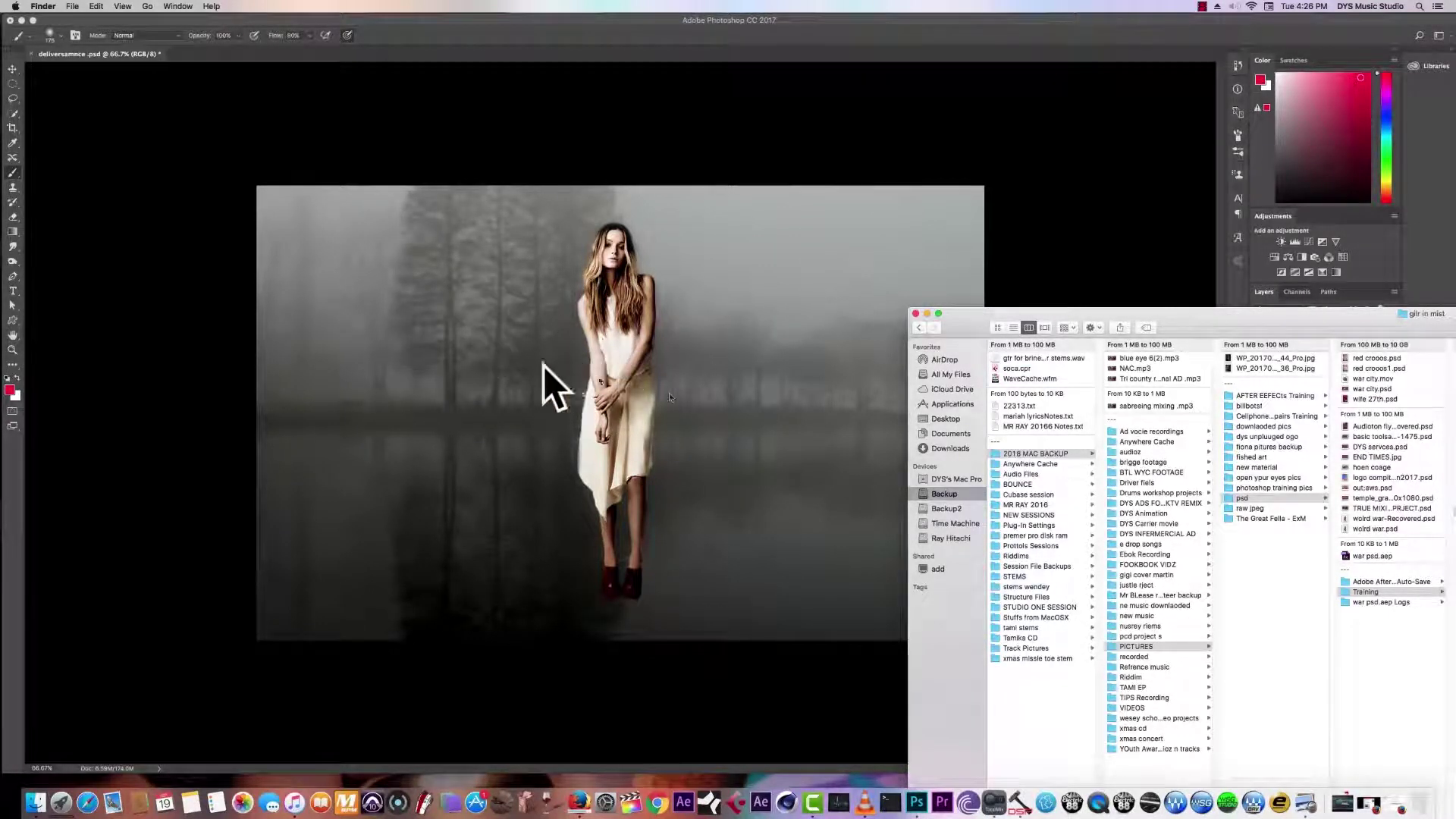
drag(968, 314, 89, 104)
Step: Return to Photoshop, select Layer 0 and toggle its visibility to check the background behind the girl
click(1270, 717)
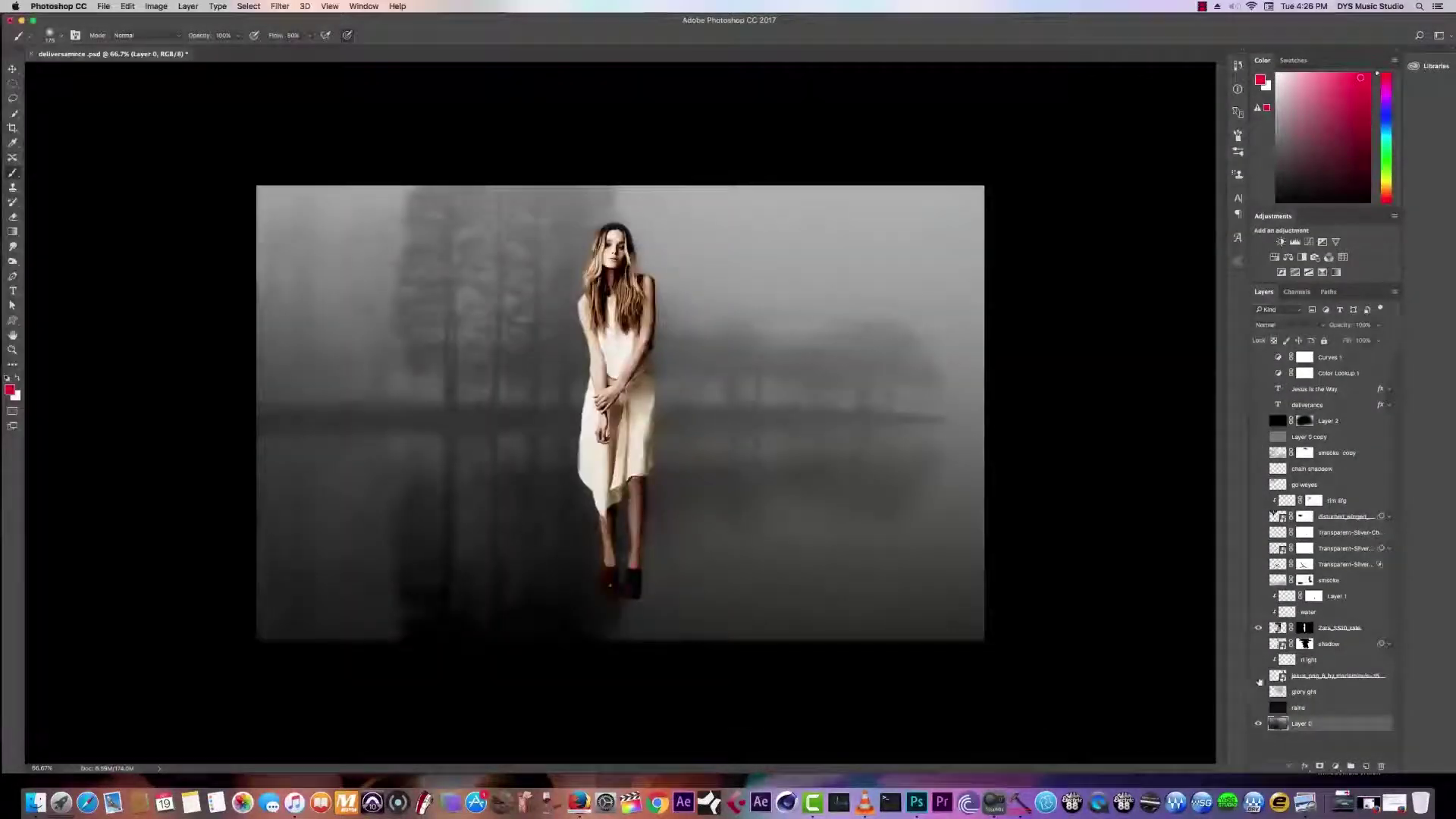
click(1259, 724)
click(1259, 724)
click(1258, 724)
Step: Select Layer 0 copy, toggle its visibility to check its effect, and delete the layer
click(1278, 438)
click(1263, 437)
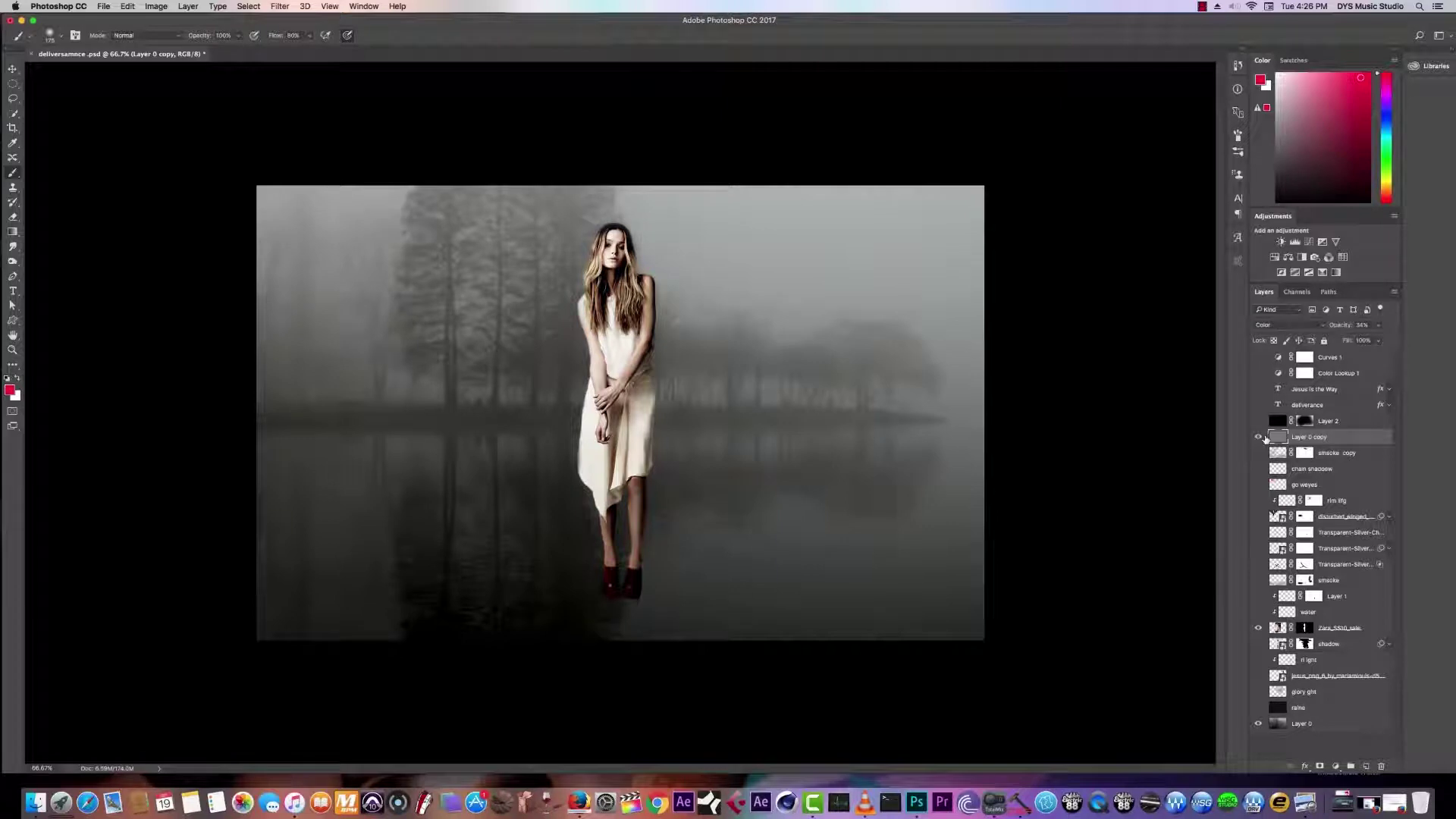
click(1264, 437)
click(1261, 439)
key(Delete)
Step: Duplicate Layer 0, move the copy above Layer 2 in the layer stack, and toggle it to check
click(1258, 707)
click(1258, 707)
click(1278, 708)
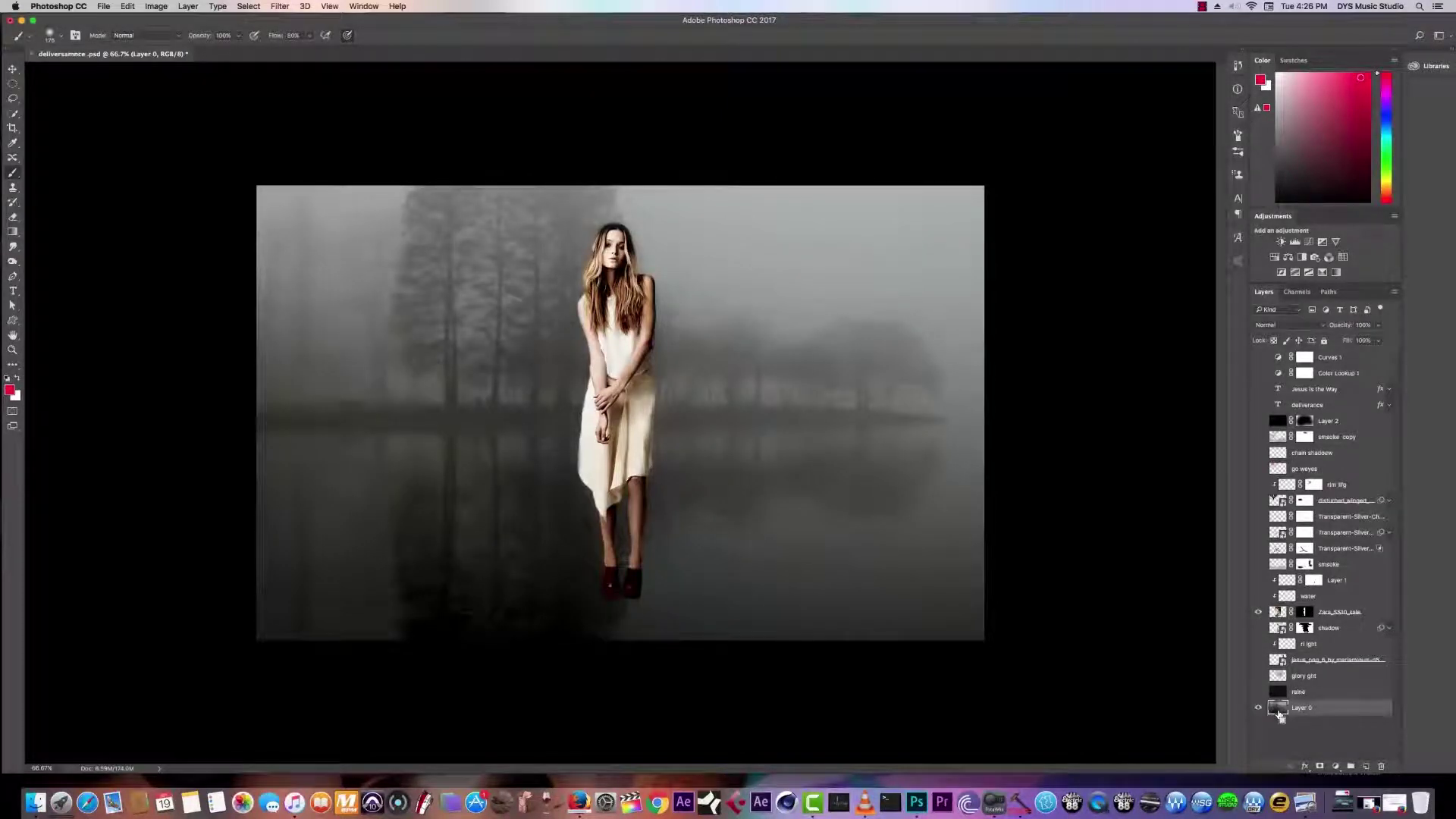
key(super+j)
drag(1294, 717, 1295, 422)
click(1258, 422)
click(1258, 422)
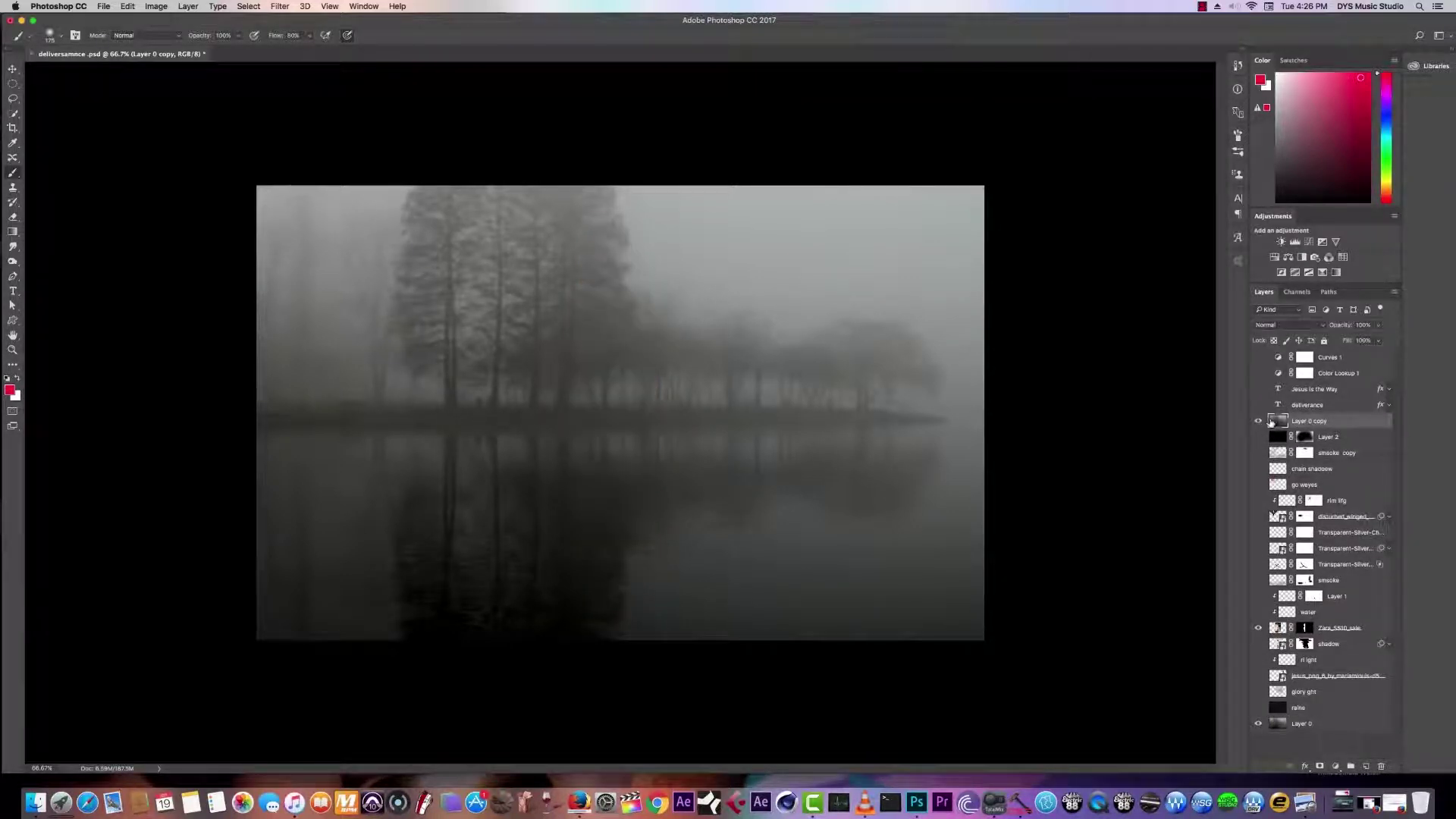
Step: Apply the Average blur filter to Layer 0 copy to fill it with the background's average colour
click(276, 8)
mouse_move(348, 142)
click(447, 187)
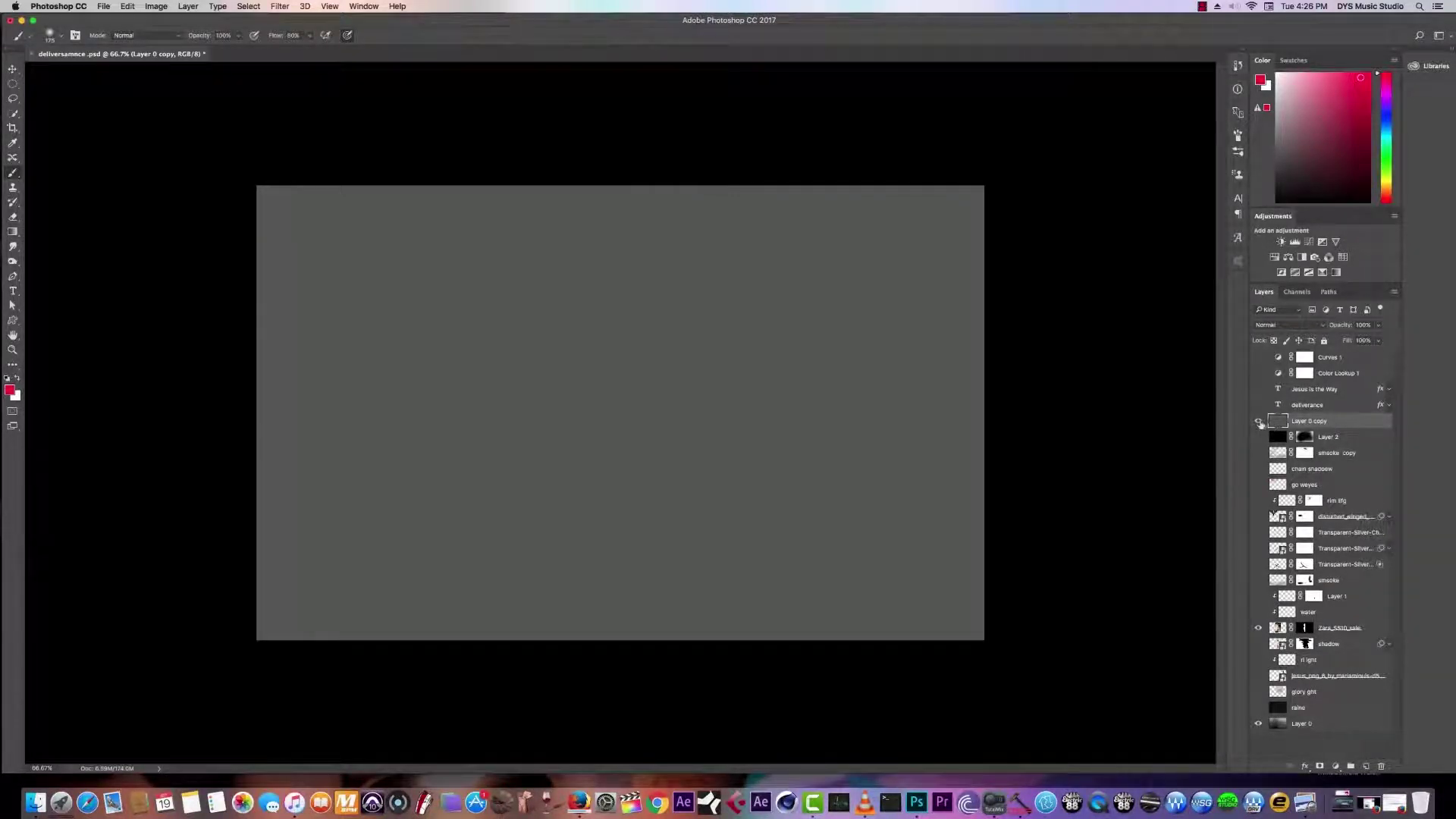
Step: Set Layer 0 copy to the Color blend mode and lower its opacity to about 39%
click(1308, 327)
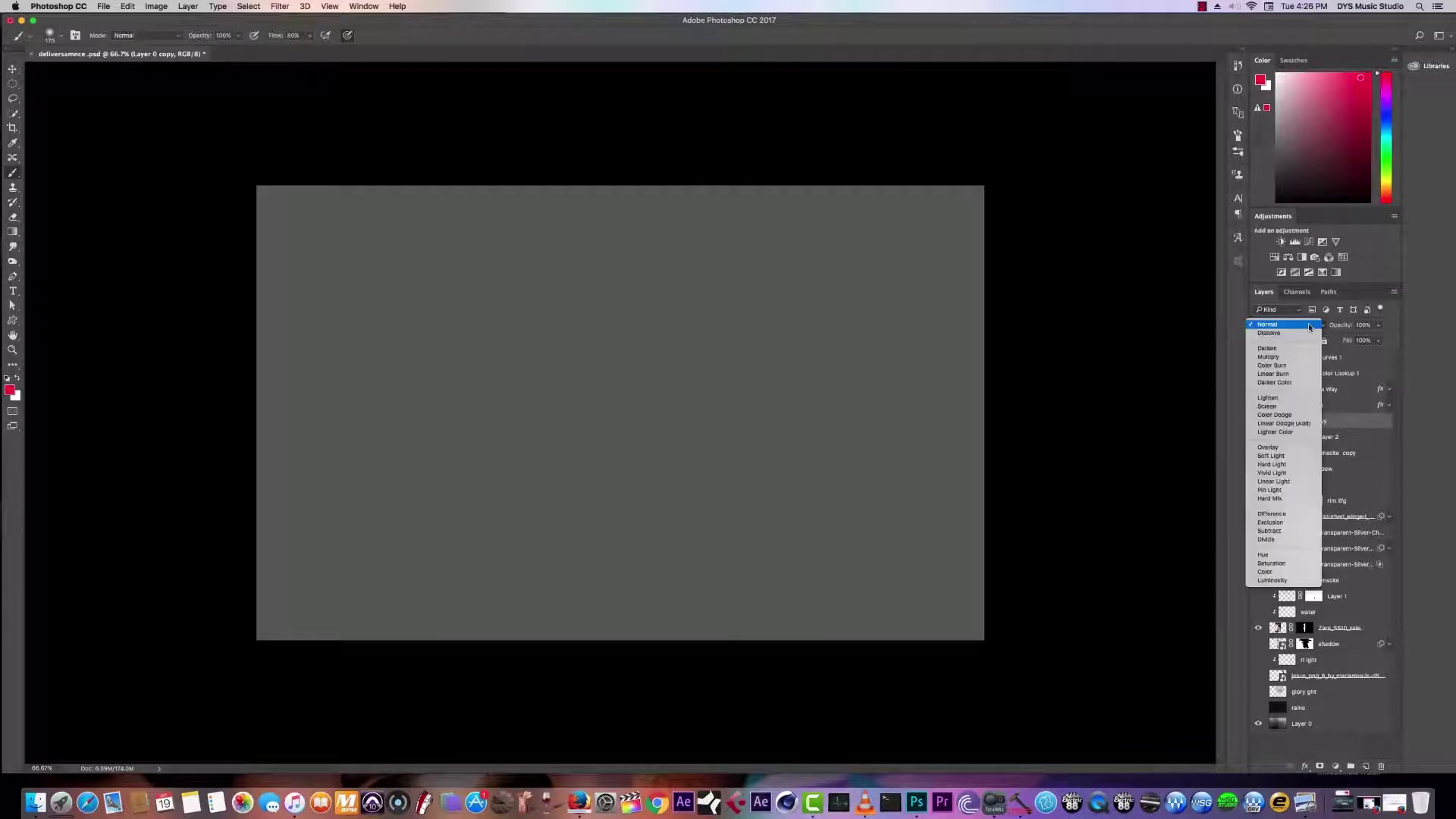
click(1279, 573)
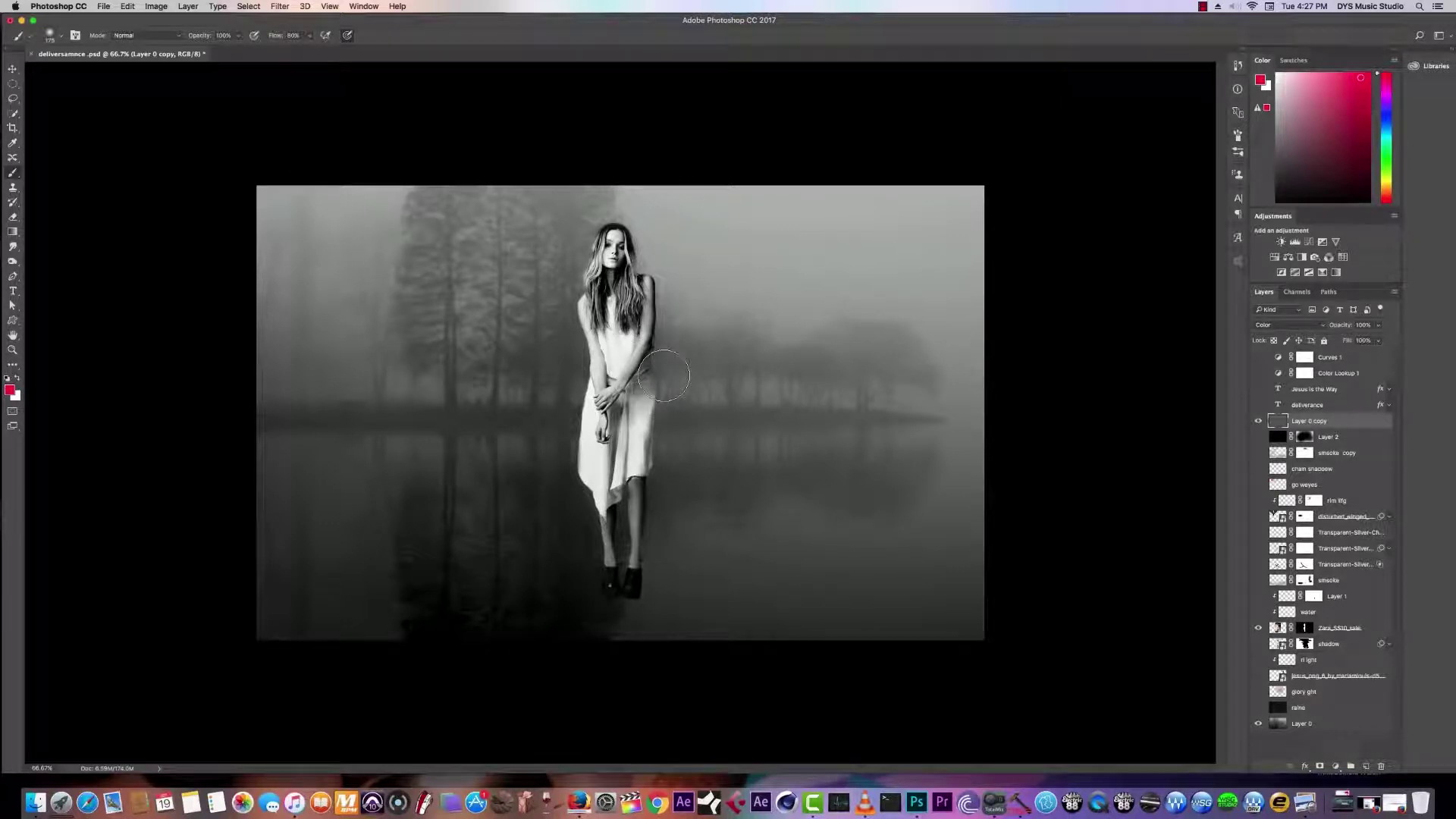
click(1378, 341)
drag(1376, 342, 1355, 345)
mouse_move(1350, 346)
mouse_down()
mouse_move(1333, 343)
mouse_move(1347, 343)
mouse_up()
Step: Toggle Layer 0 copy's visibility at 100% zoom to compare the girl's colours with and without it
click(1257, 422)
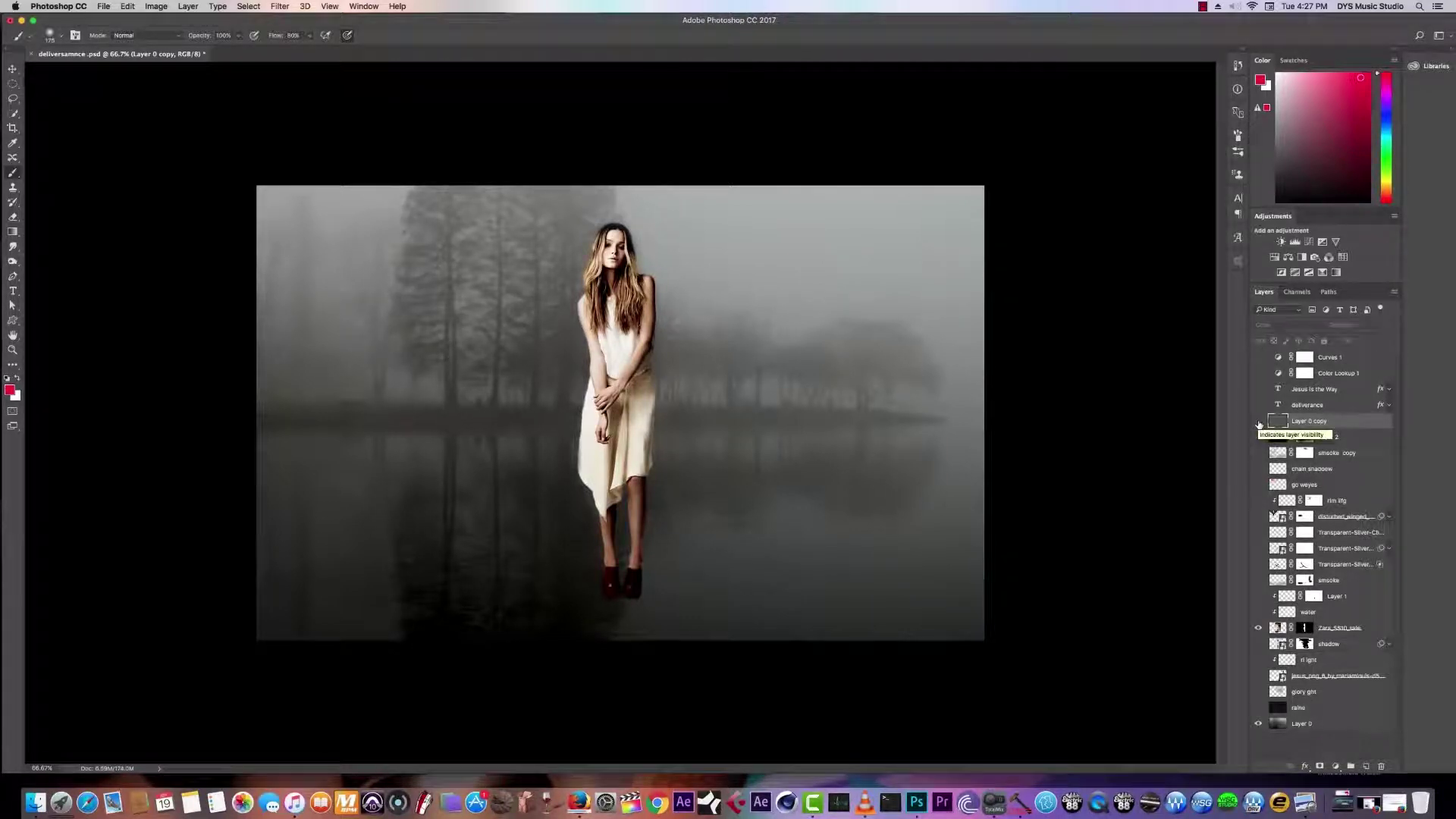
key(super+1)
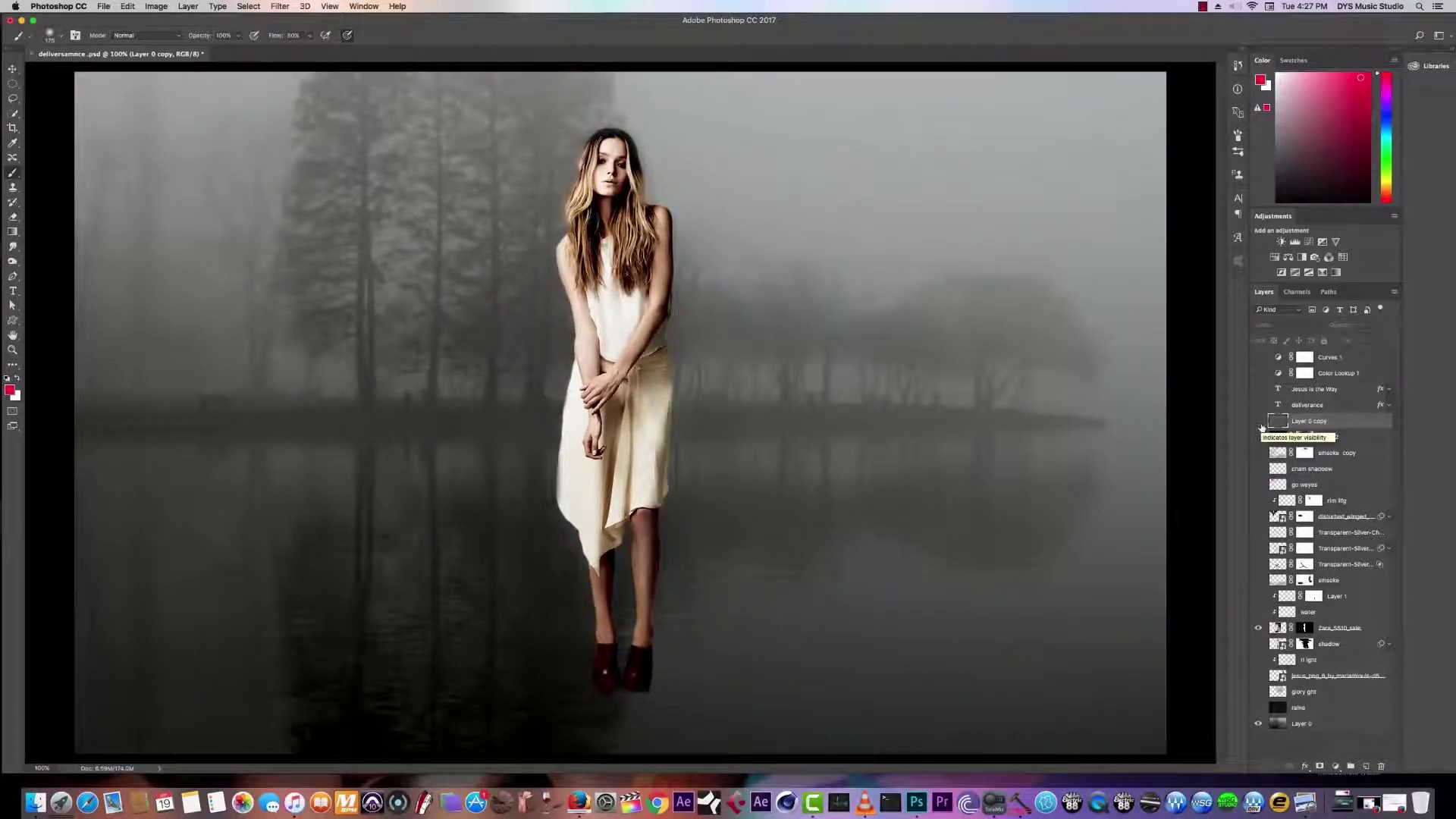
click(1260, 423)
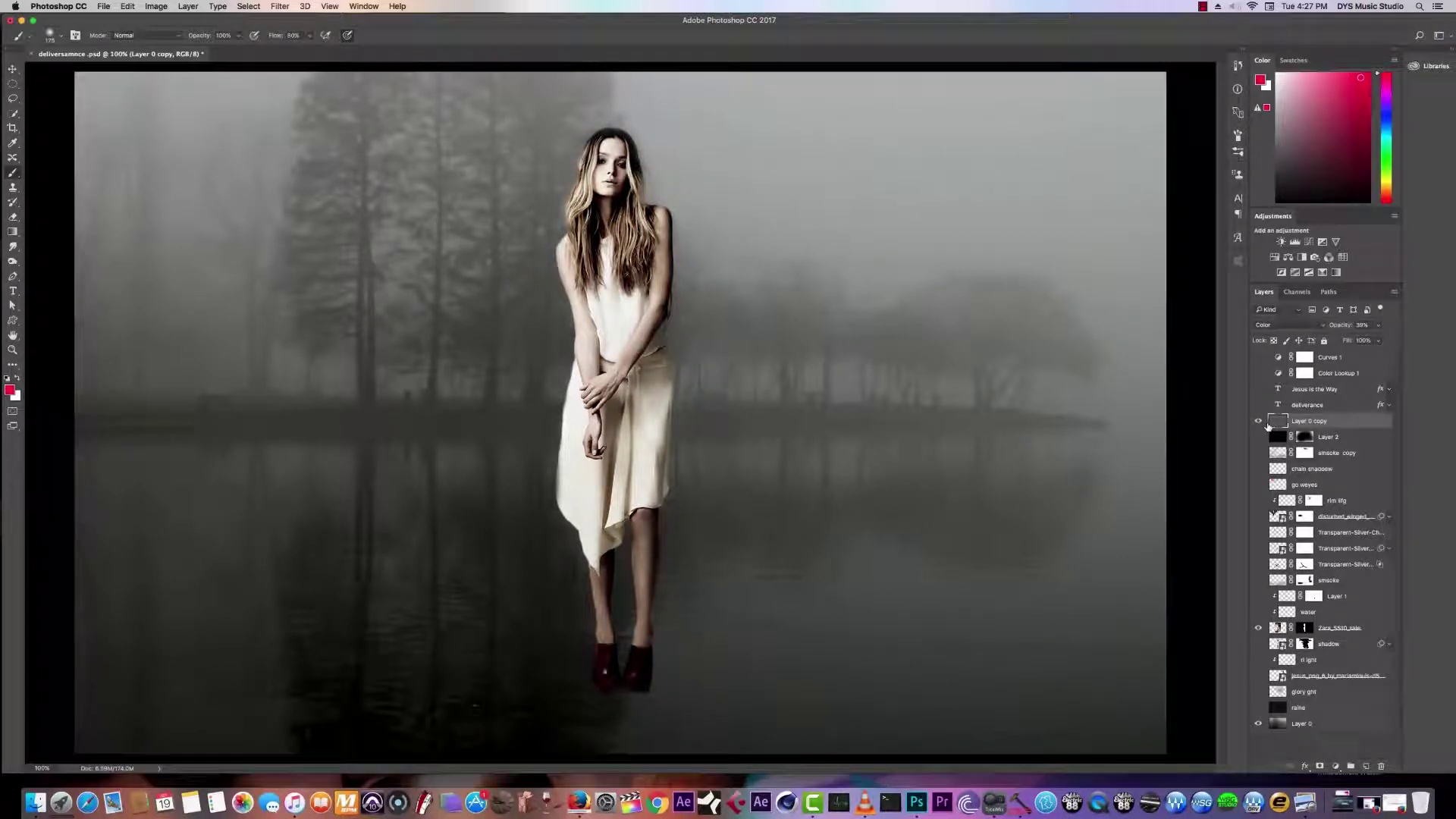
key(super+minus)
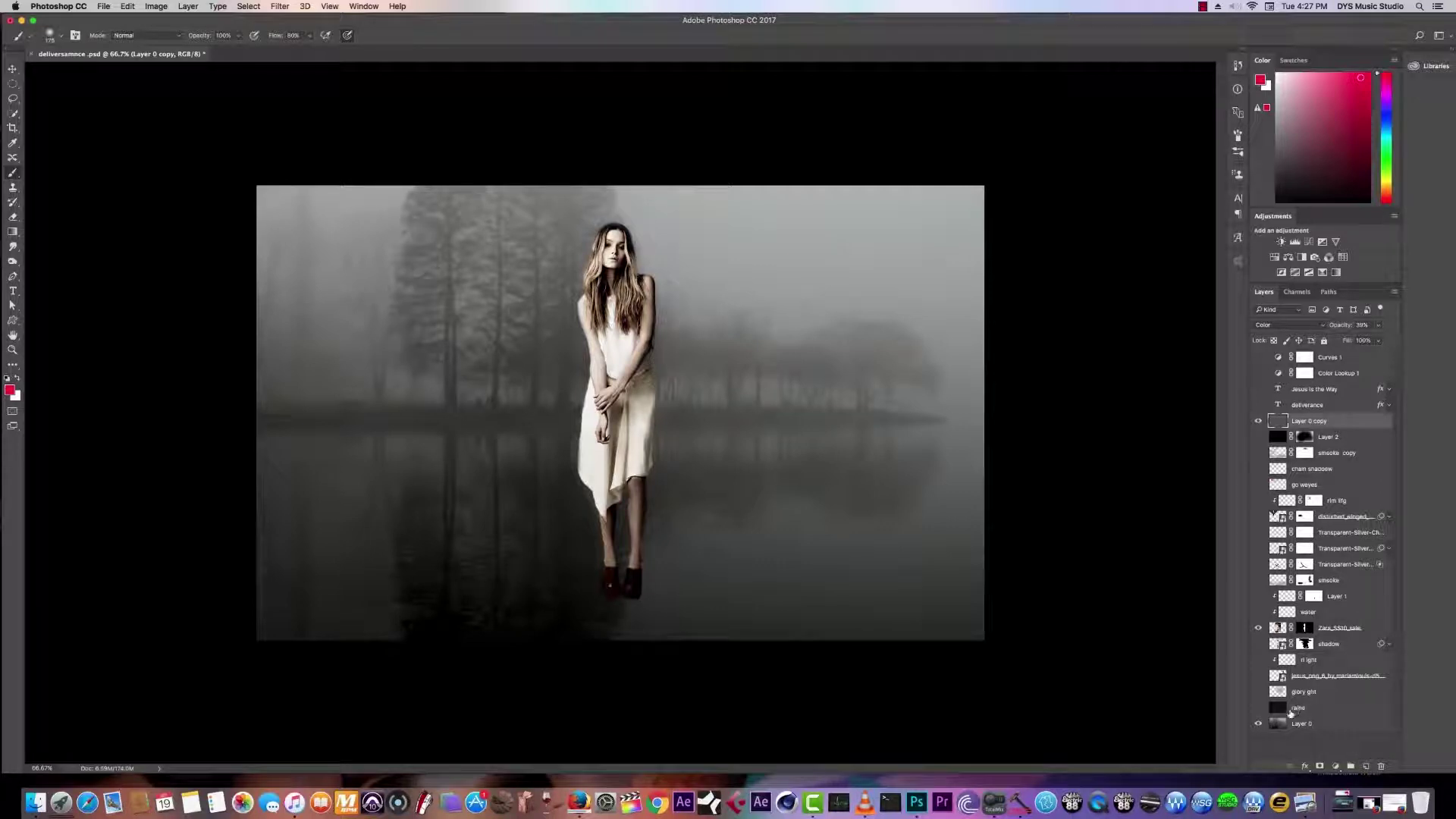
Step: Show and select the rain layer above Layer 0, and show the Jesus figure layer
click(1259, 708)
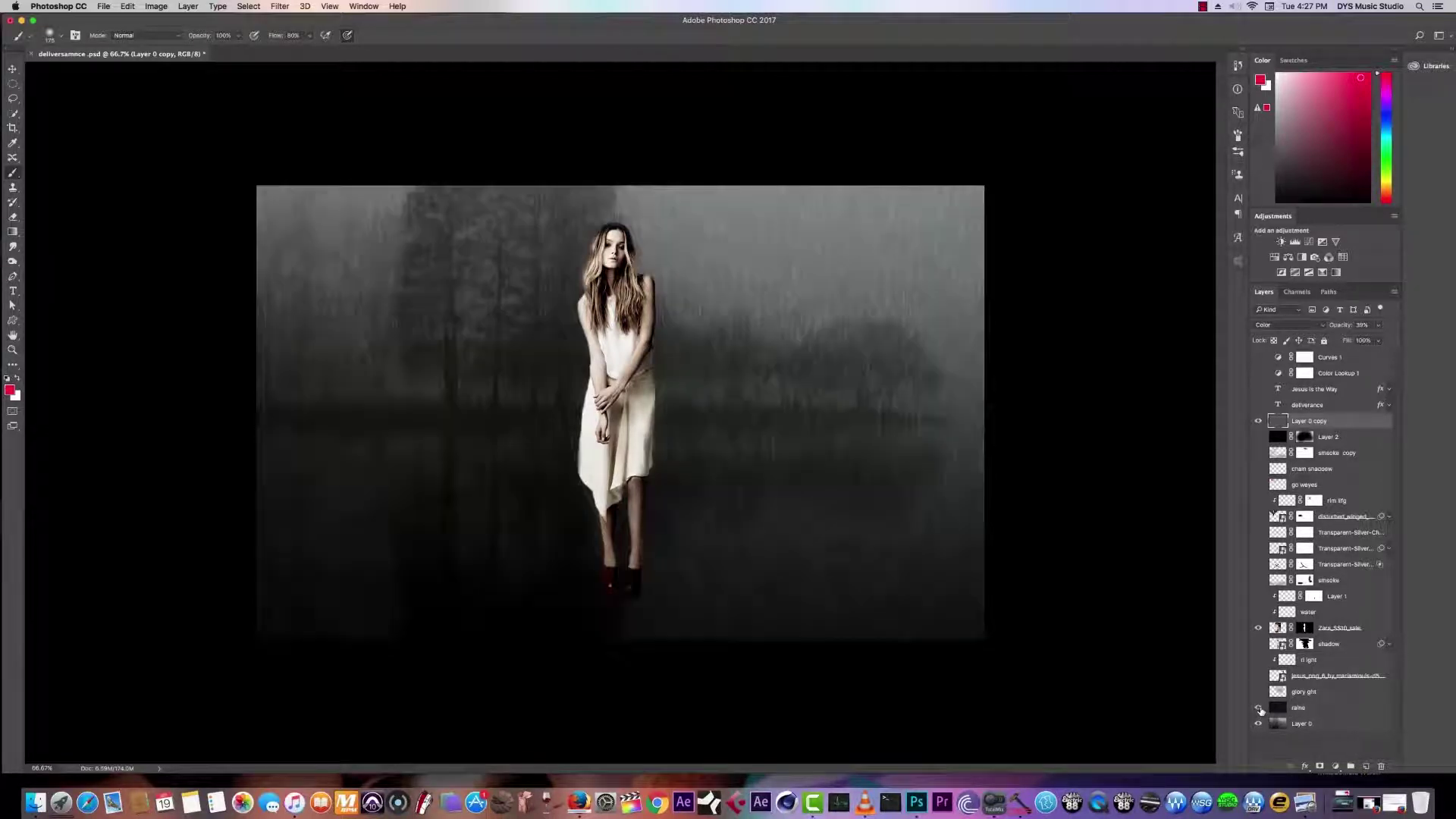
click(1281, 711)
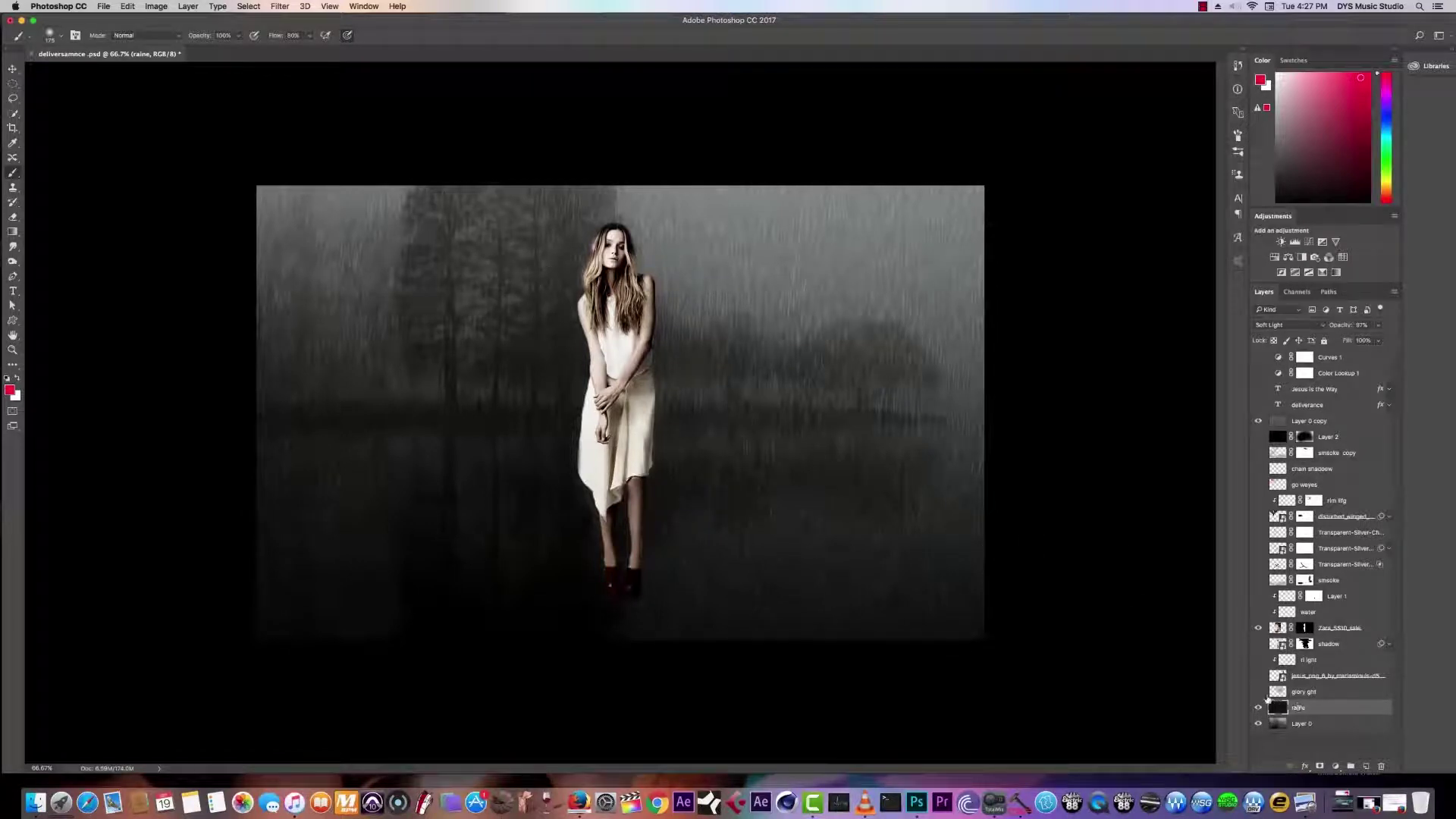
click(1258, 675)
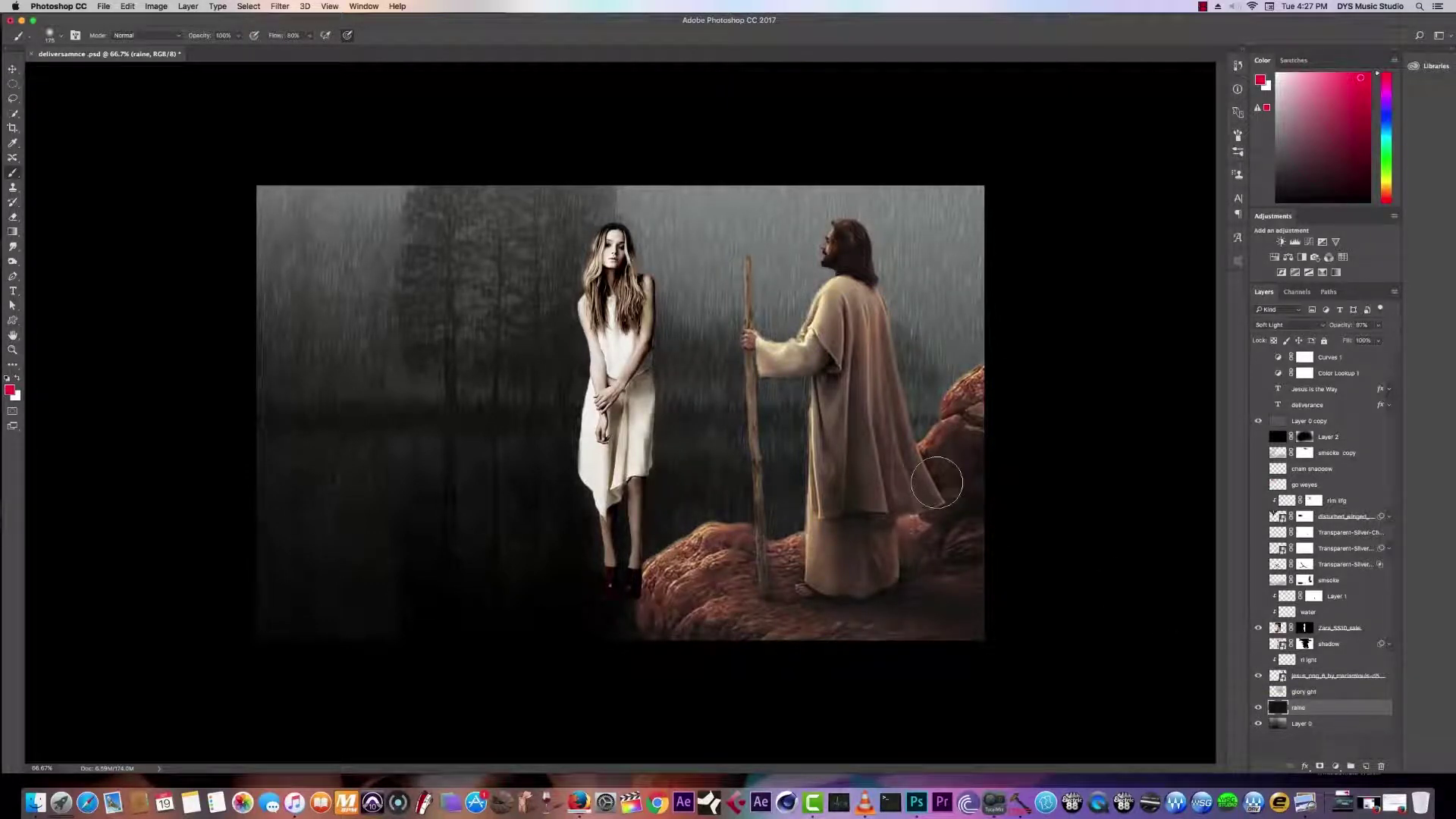
Step: Toggle the light layer clipped to the Jesus figure to compare its effect, leave it on, and show the shadow layer
click(1260, 661)
click(1259, 660)
click(1259, 660)
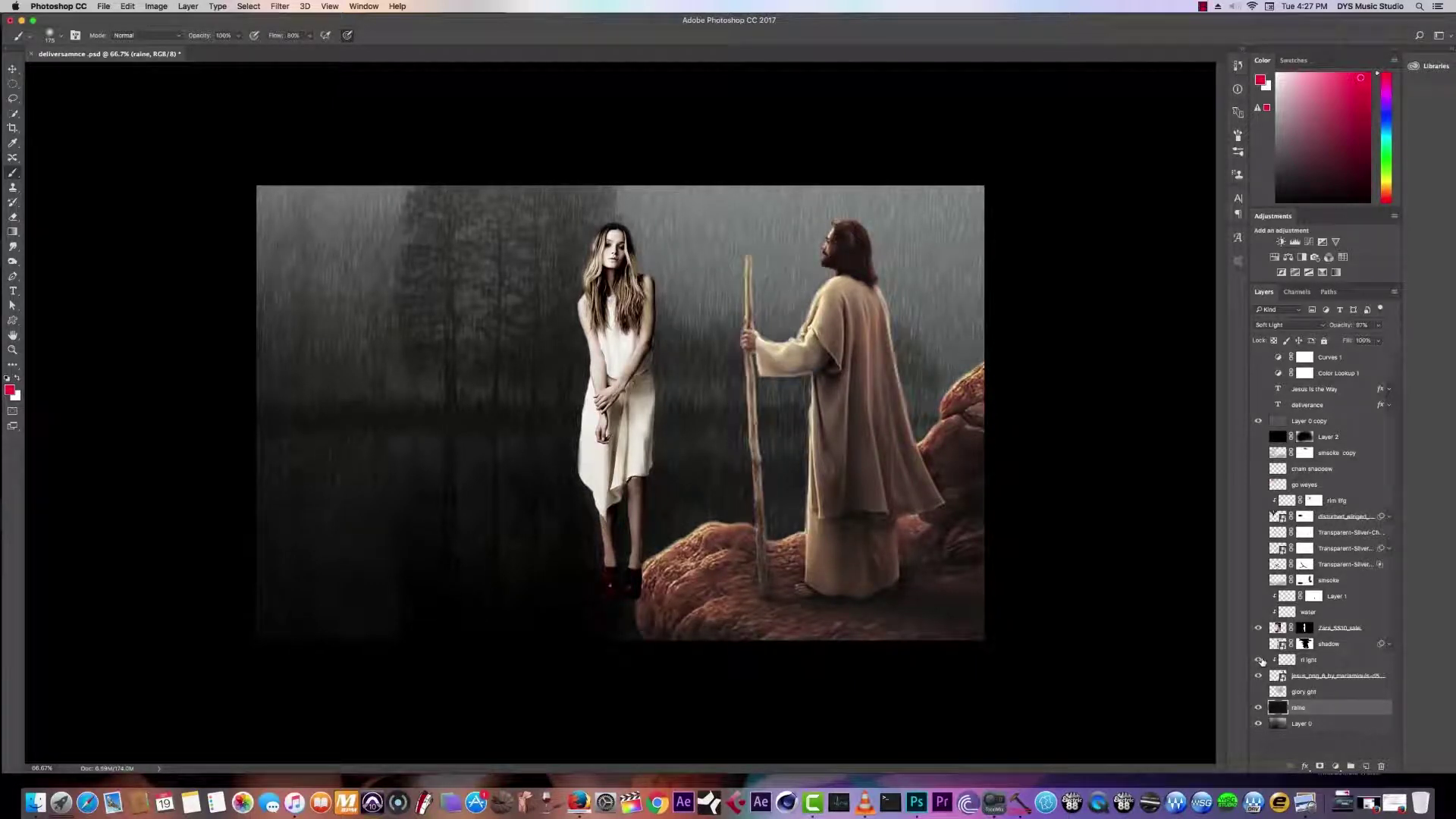
click(1260, 660)
click(1259, 660)
click(1259, 661)
click(1261, 661)
click(1258, 643)
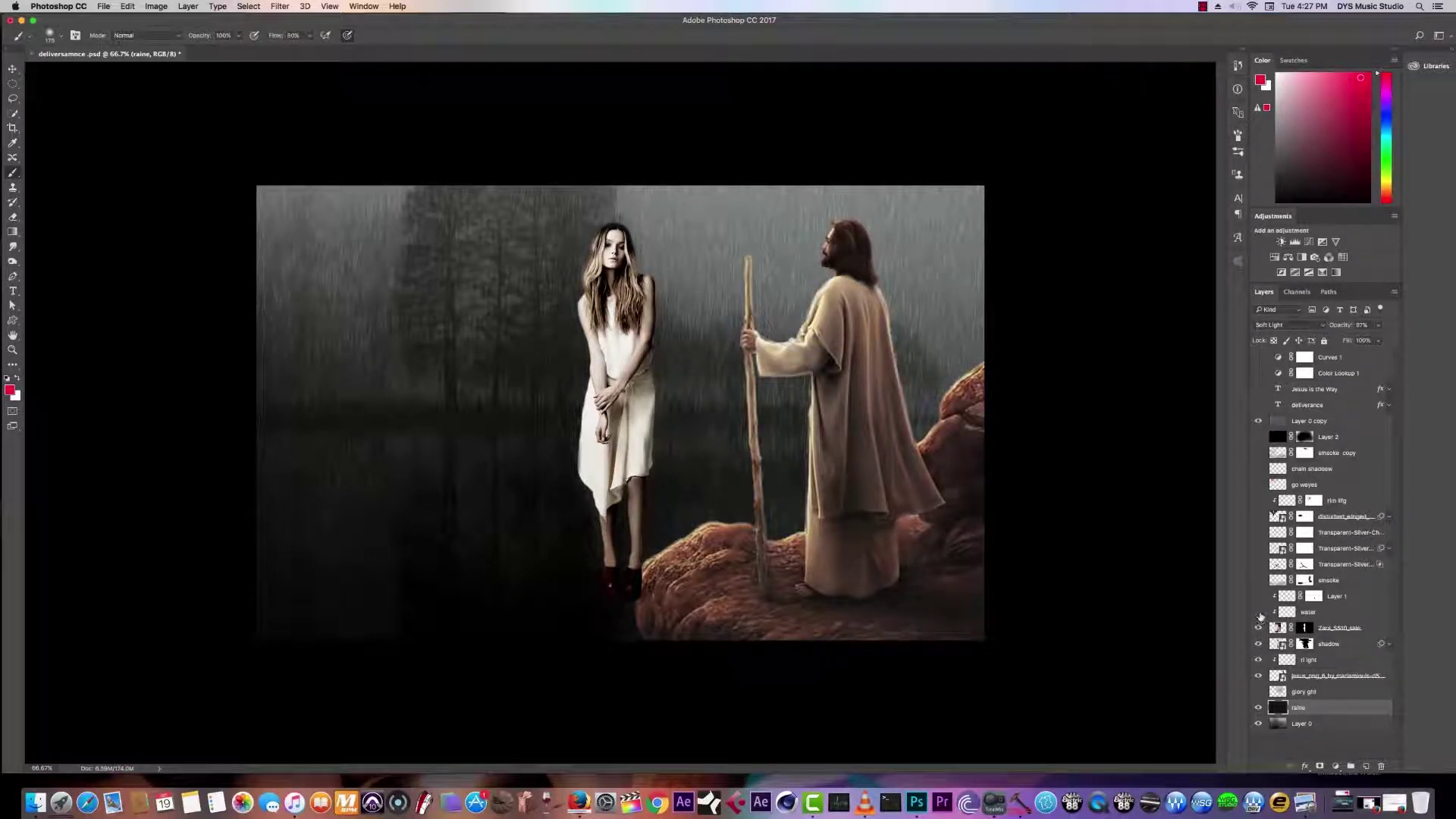
Step: Toggle the water layer clipped to the girl to compare its effect, leave it on, and show Layer 1 above it
click(1259, 612)
click(1259, 612)
click(1259, 611)
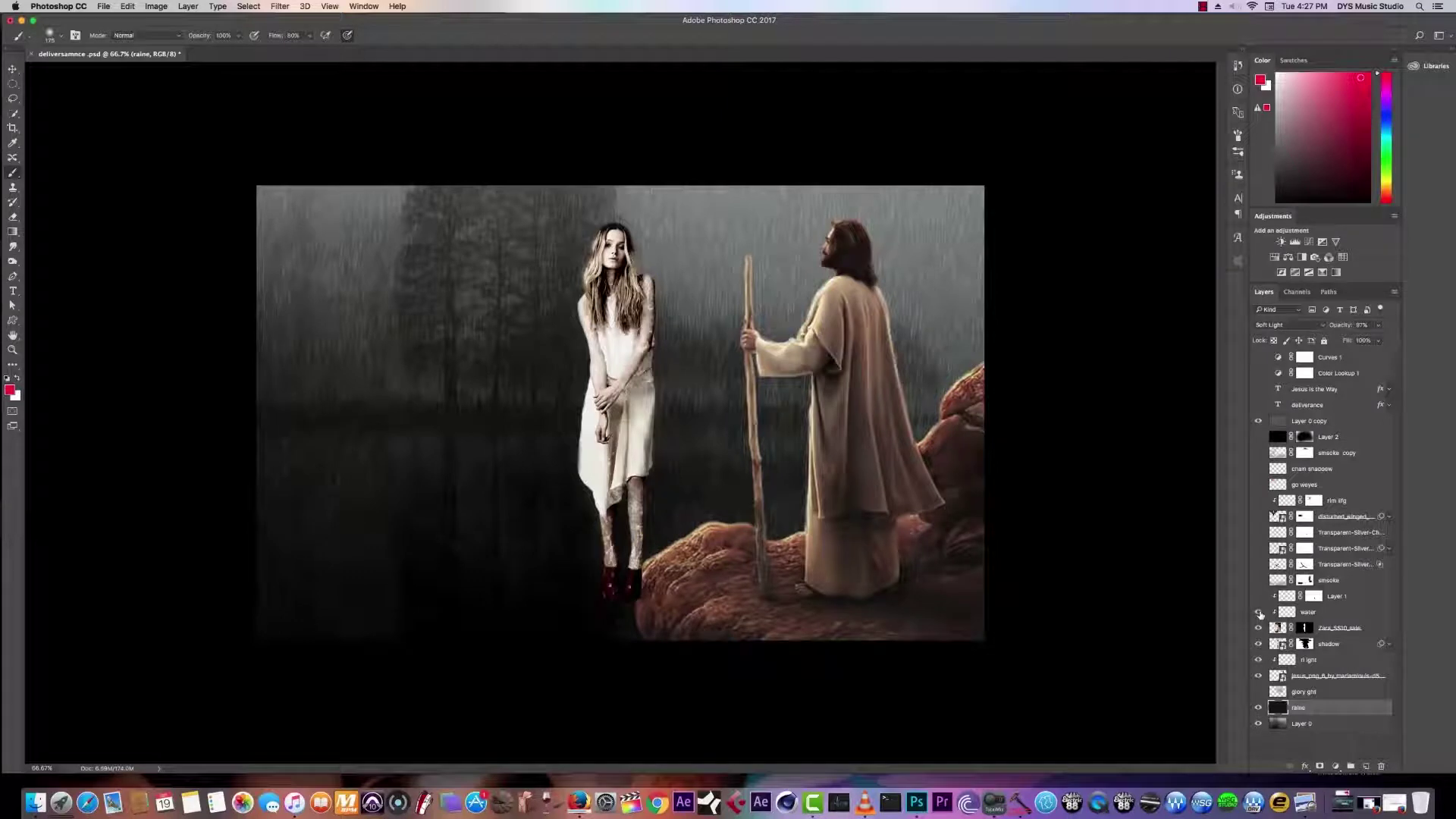
click(1260, 612)
click(1260, 611)
click(1259, 596)
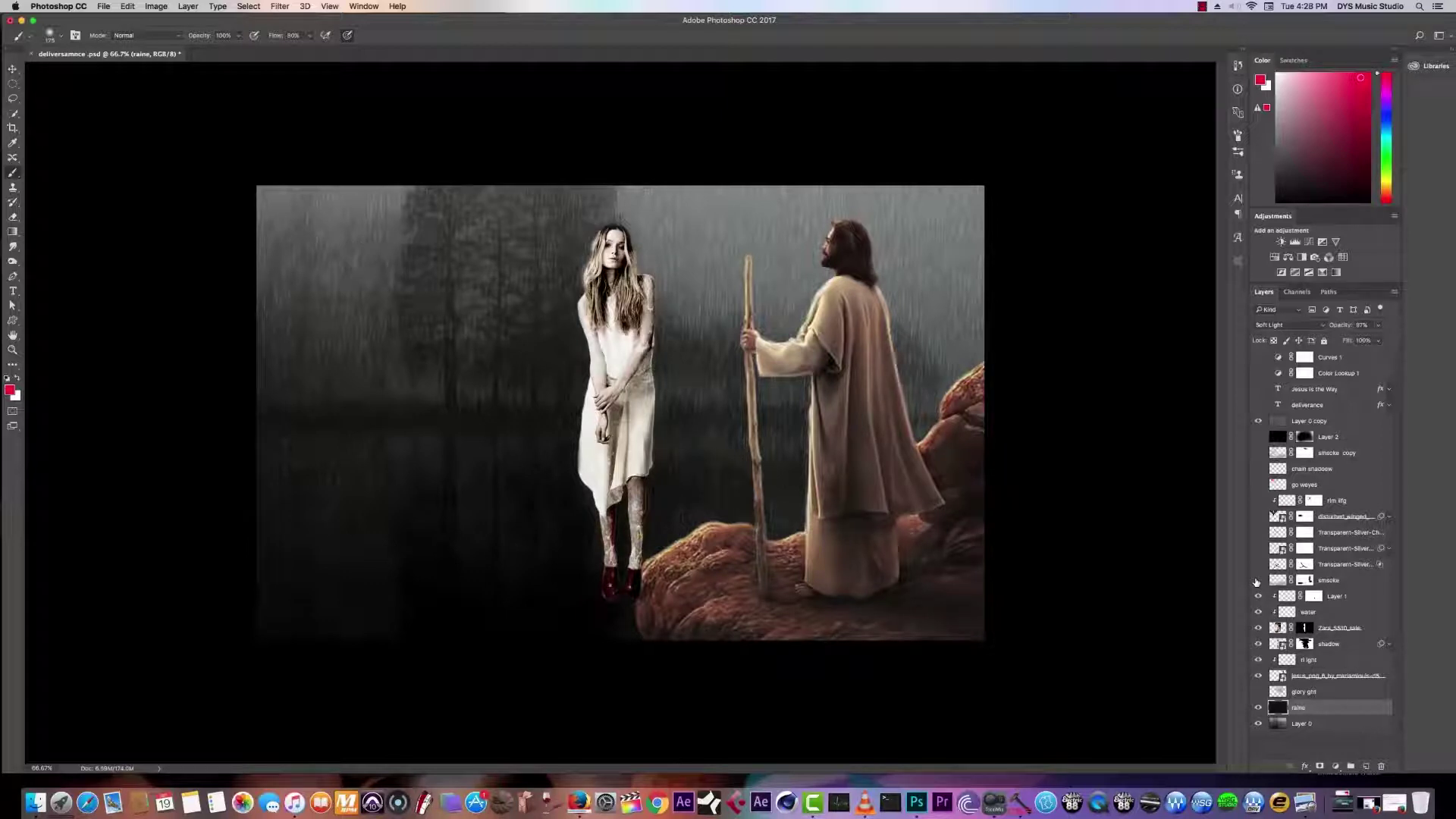
Step: Show the lower smoke layer, the three Transparent-Silver chain layers and the winged demon layer
click(1257, 581)
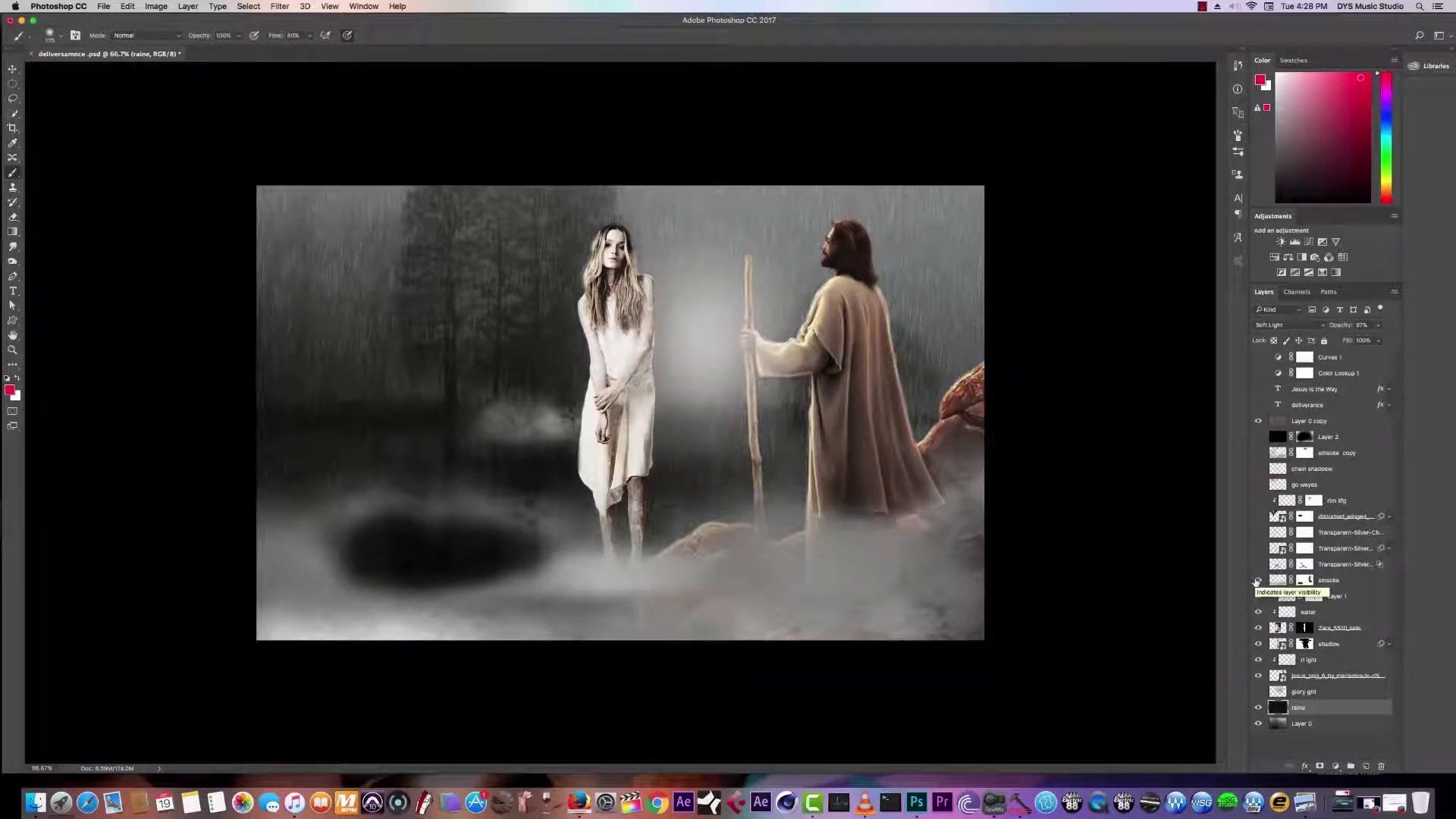
click(1258, 565)
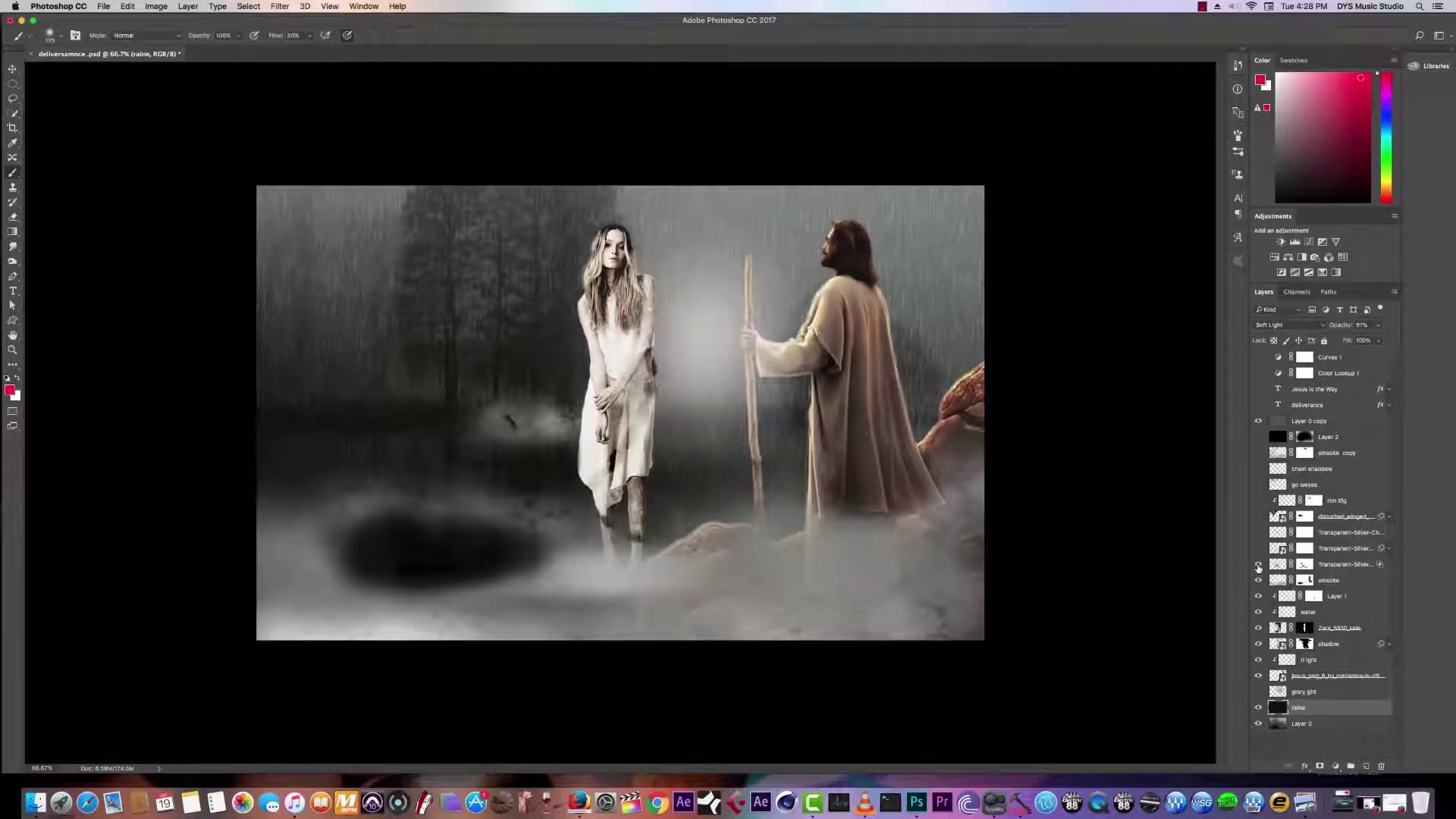
click(1258, 548)
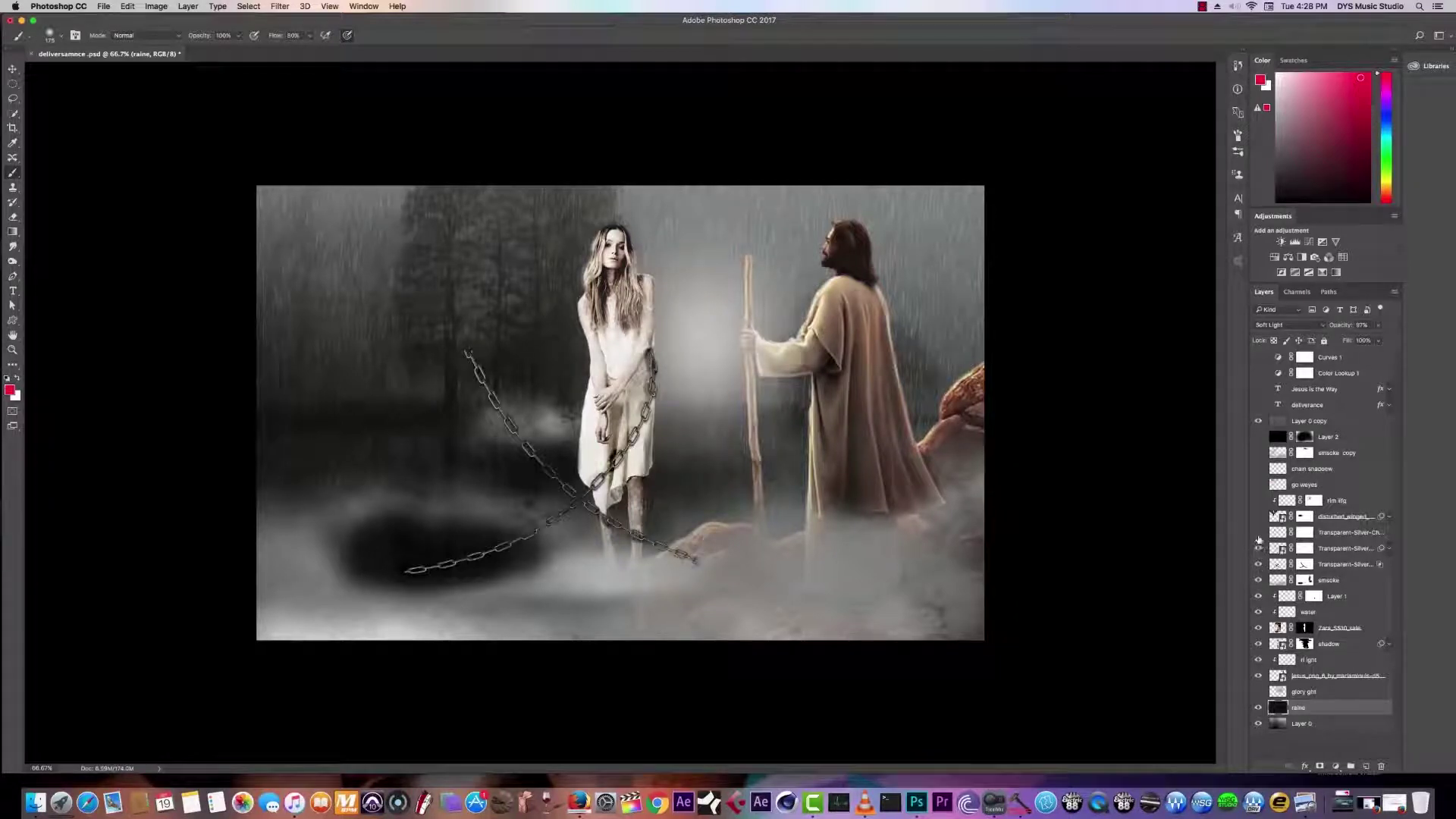
click(1258, 532)
click(1258, 516)
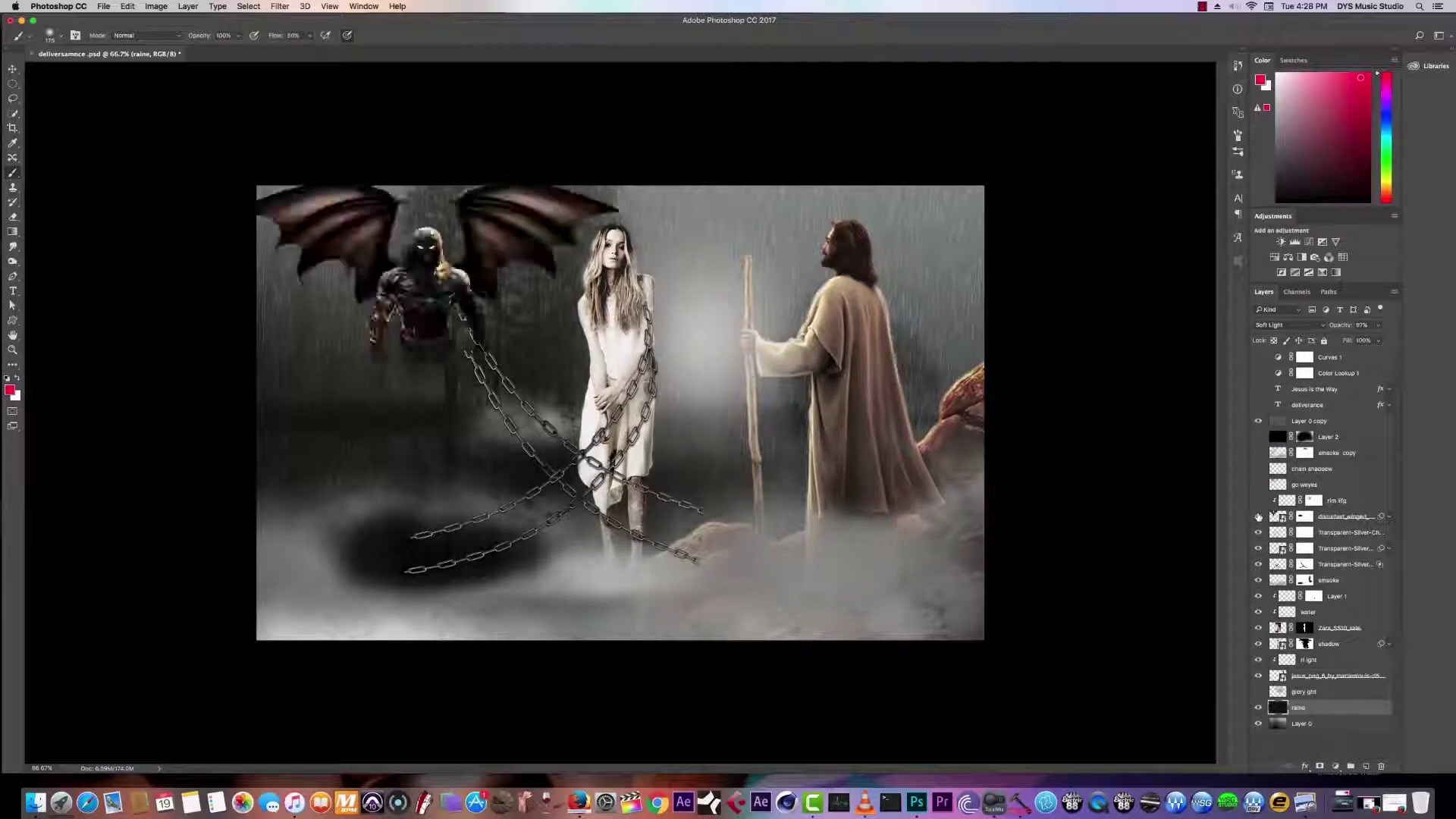
Step: Show the demon's clipped rim light and red glow layers, the chain shadows, the smoke copy and the Layer 2 vignette
click(1259, 501)
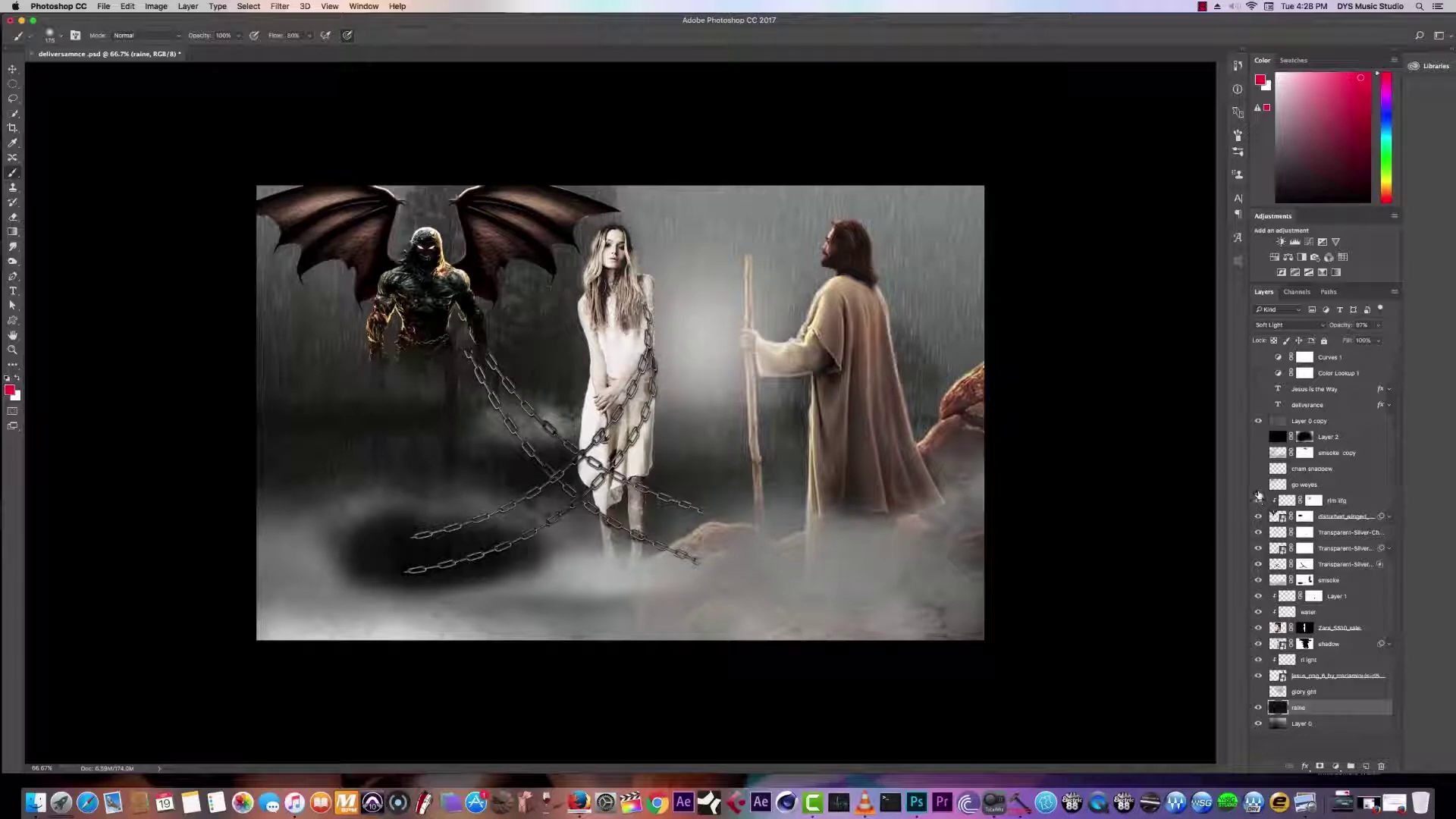
click(1257, 484)
click(1258, 468)
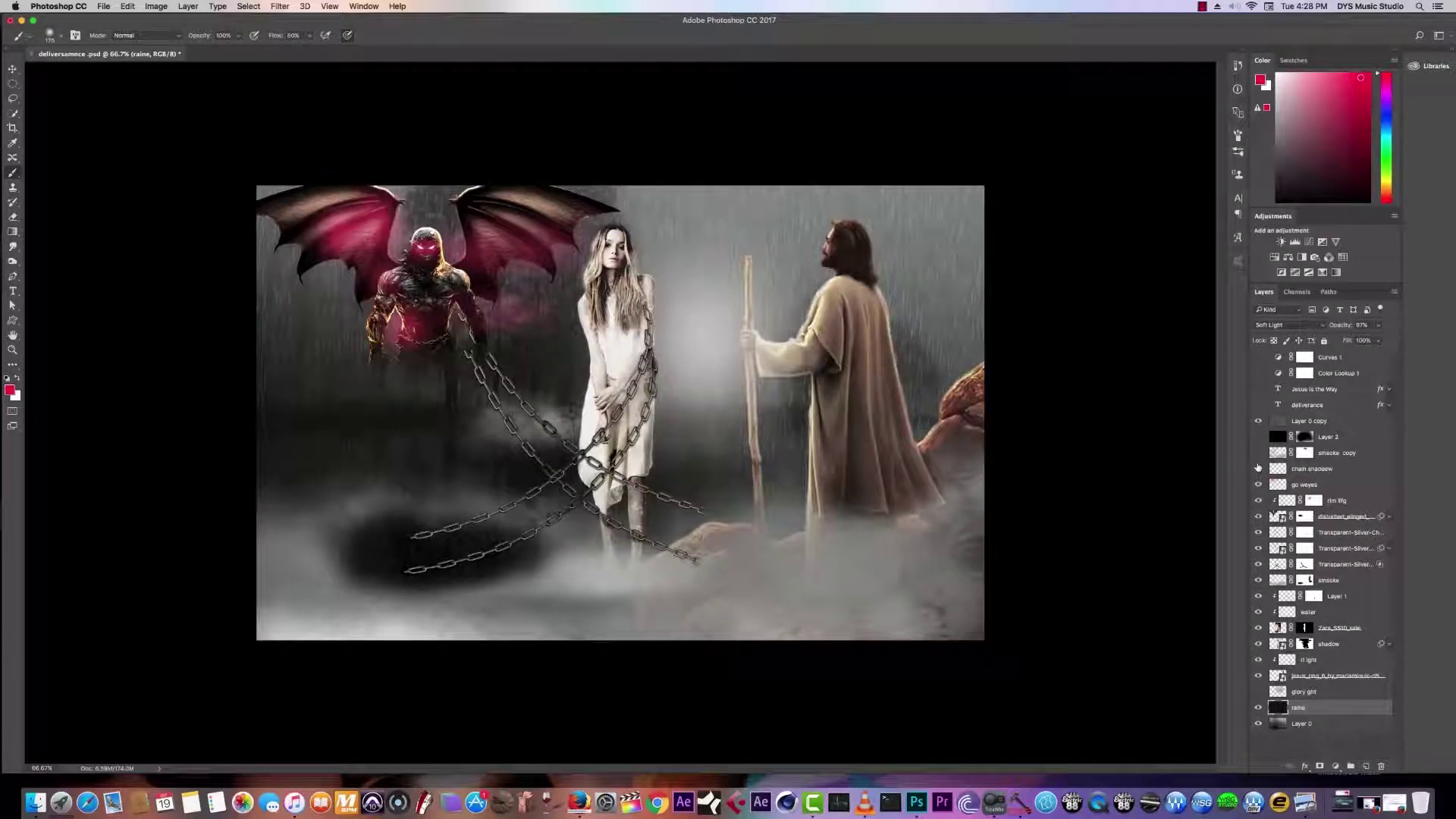
click(1257, 453)
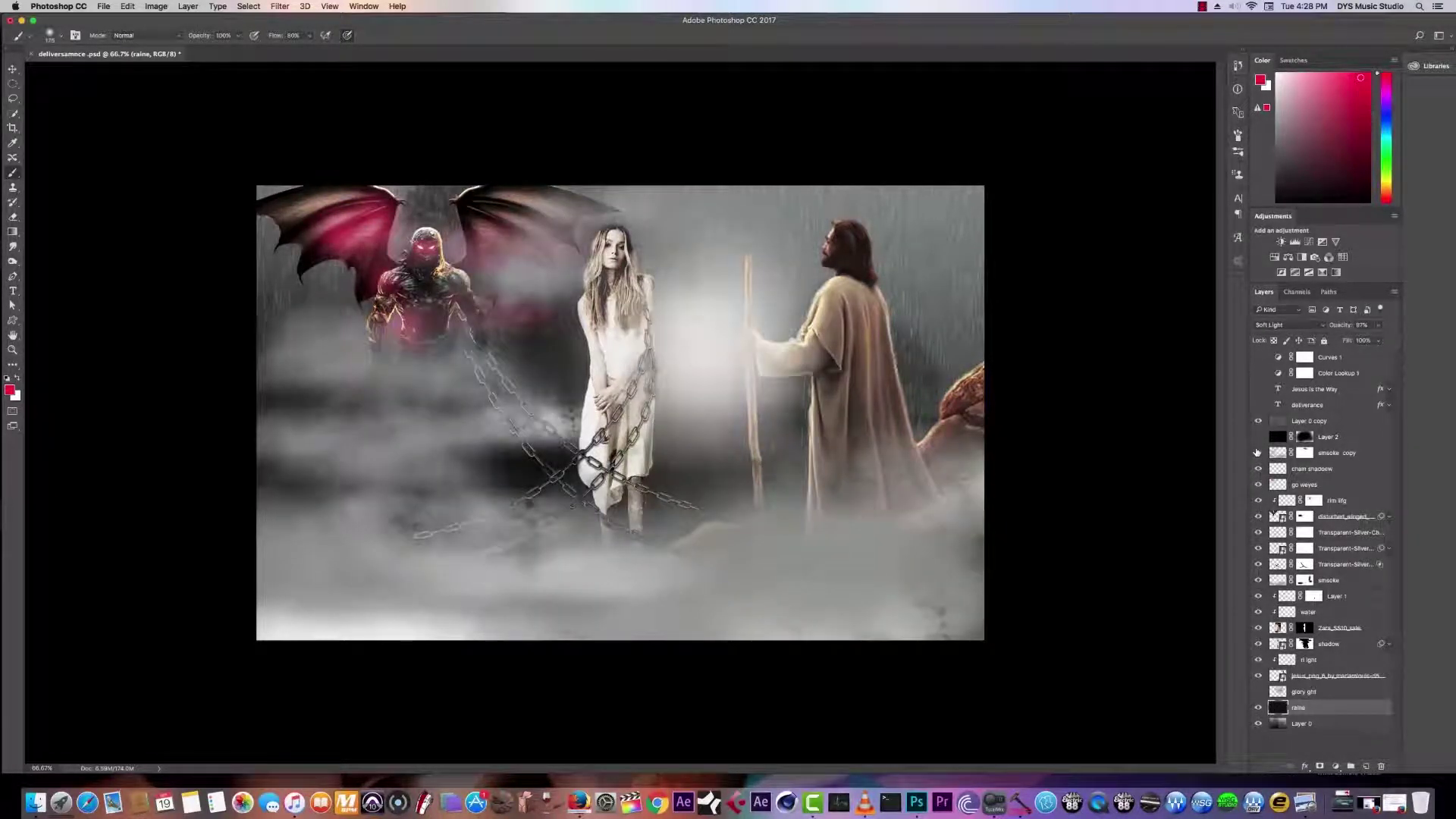
click(1257, 437)
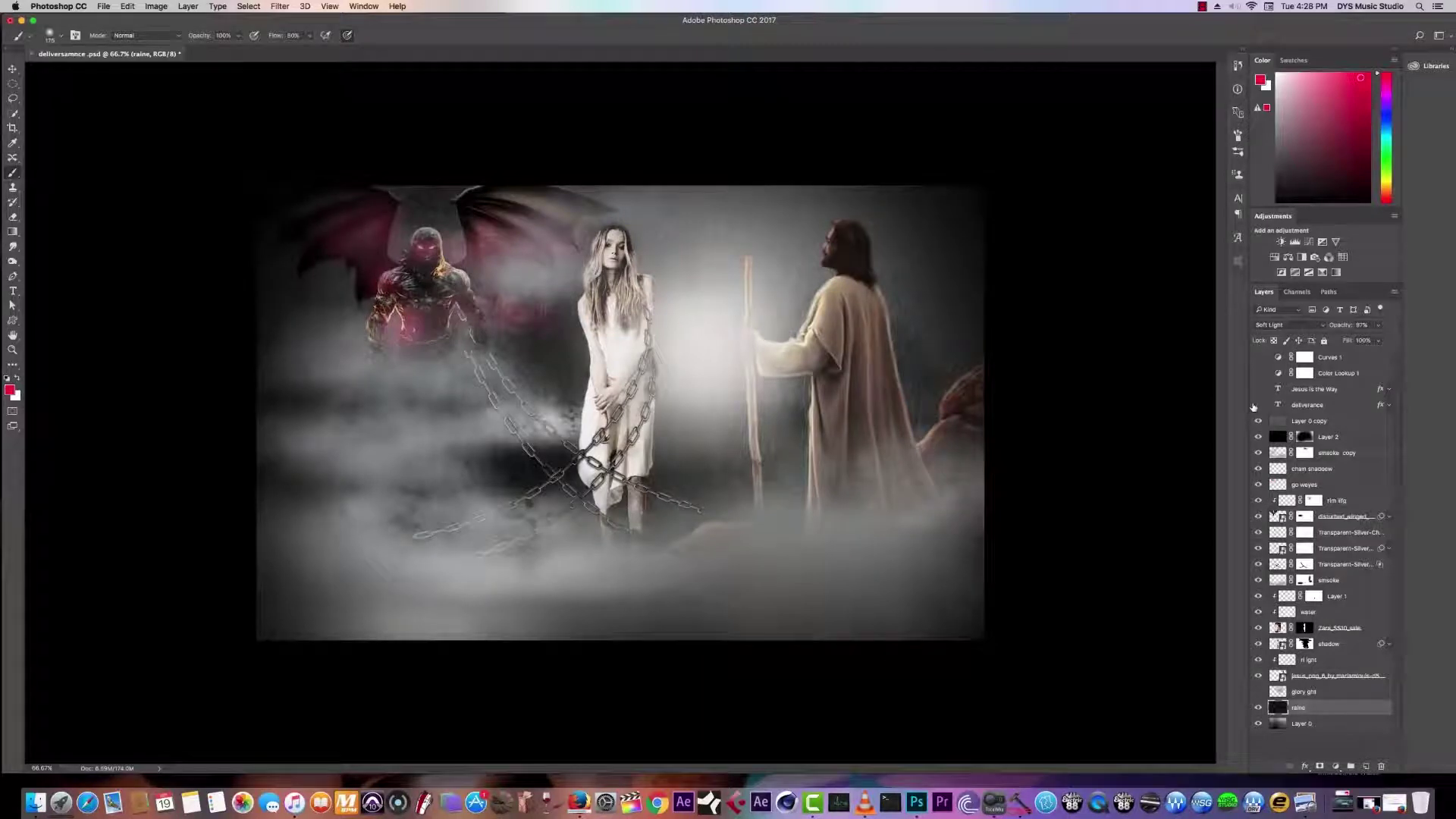
Step: Show the deliverance and Jesus is the Way text layers and the Color Lookup 1 and Curves 1 adjustment layers
click(1258, 419)
click(1257, 405)
click(1257, 389)
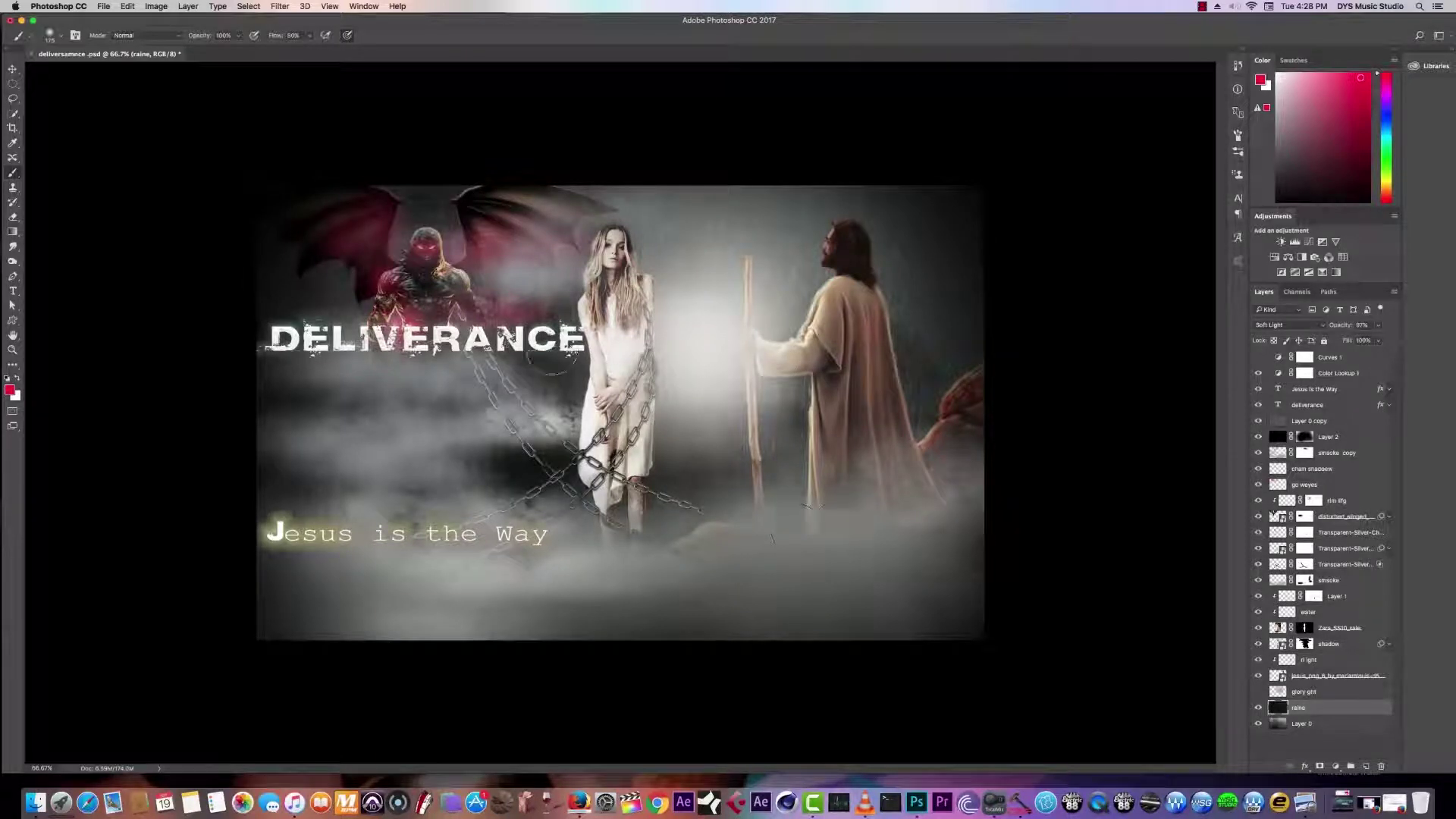
click(1258, 357)
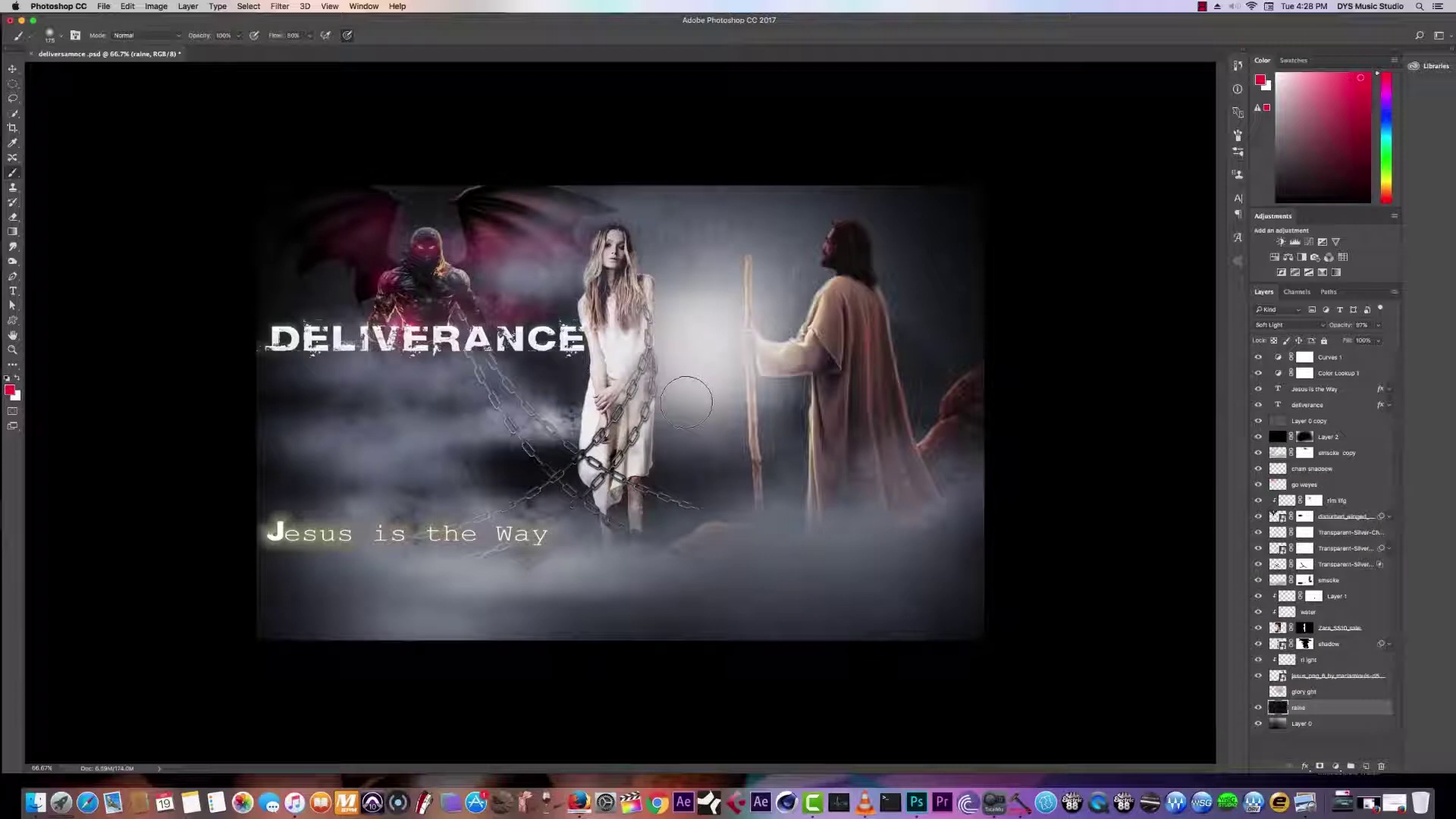
Step: Show the glory light layer behind the Jesus figure and toggle Layer 0 to check the background
click(1258, 692)
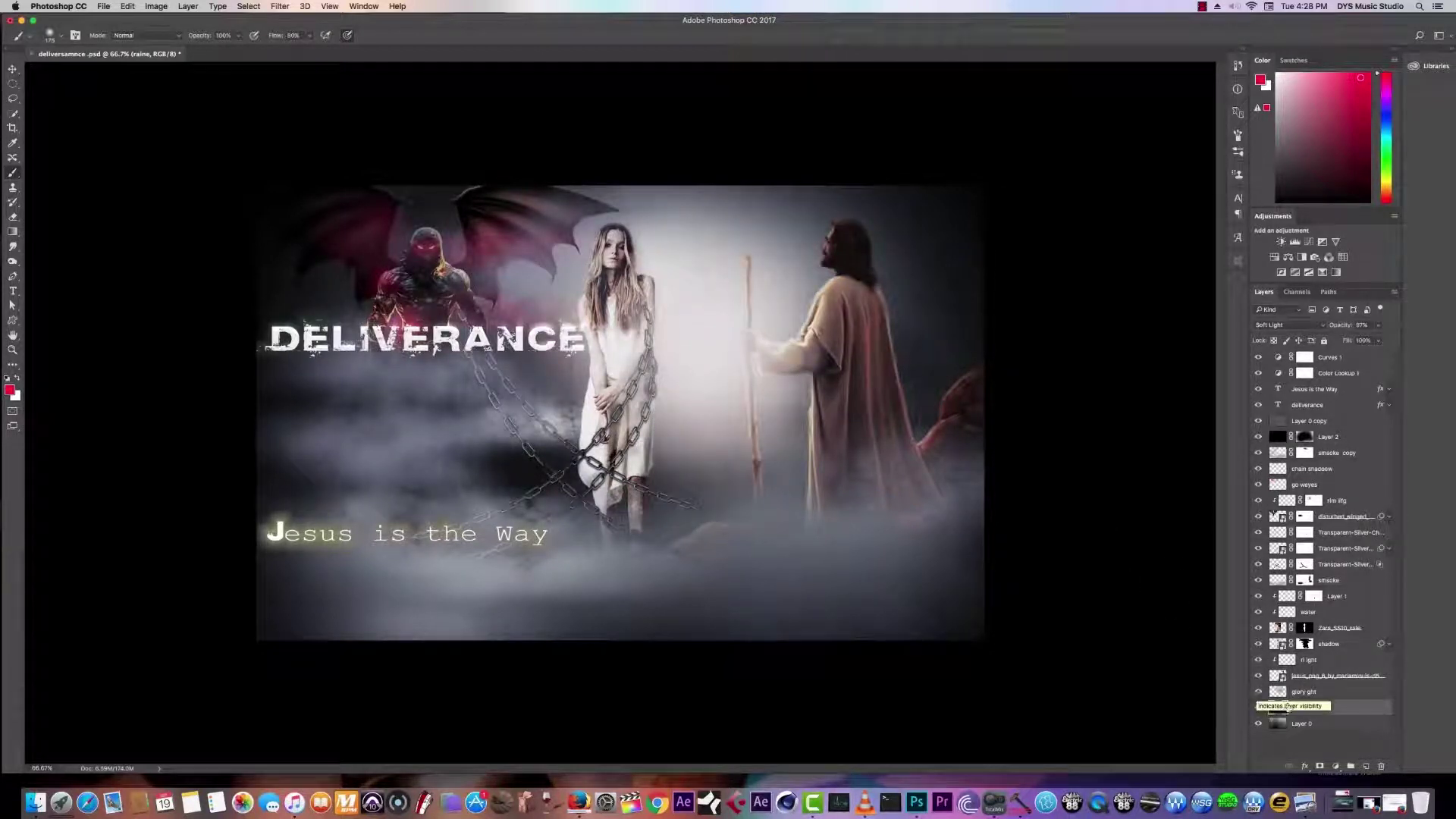
click(1261, 722)
click(1261, 722)
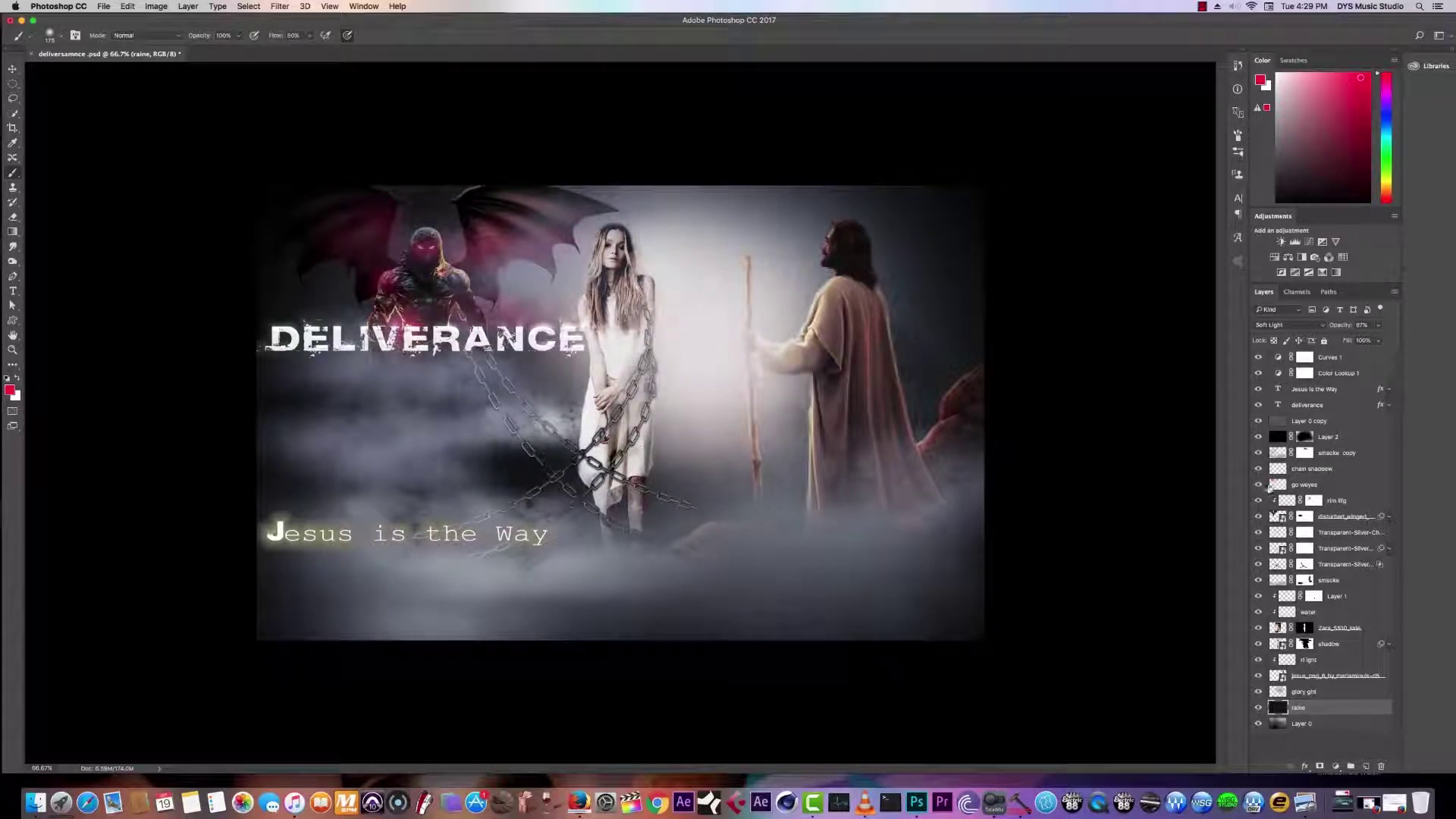
click(156, 6)
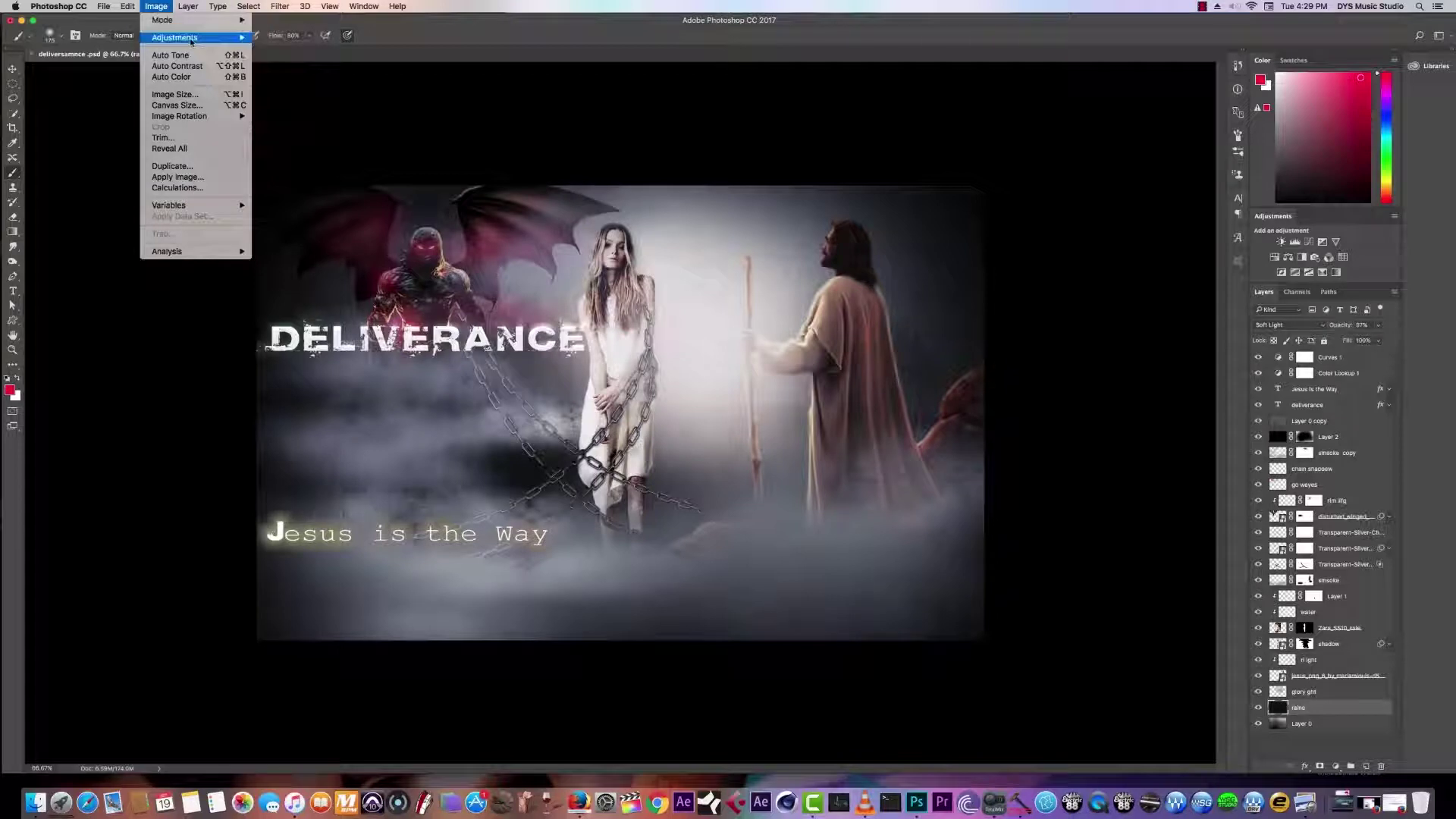
mouse_move(181, 37)
click(653, 144)
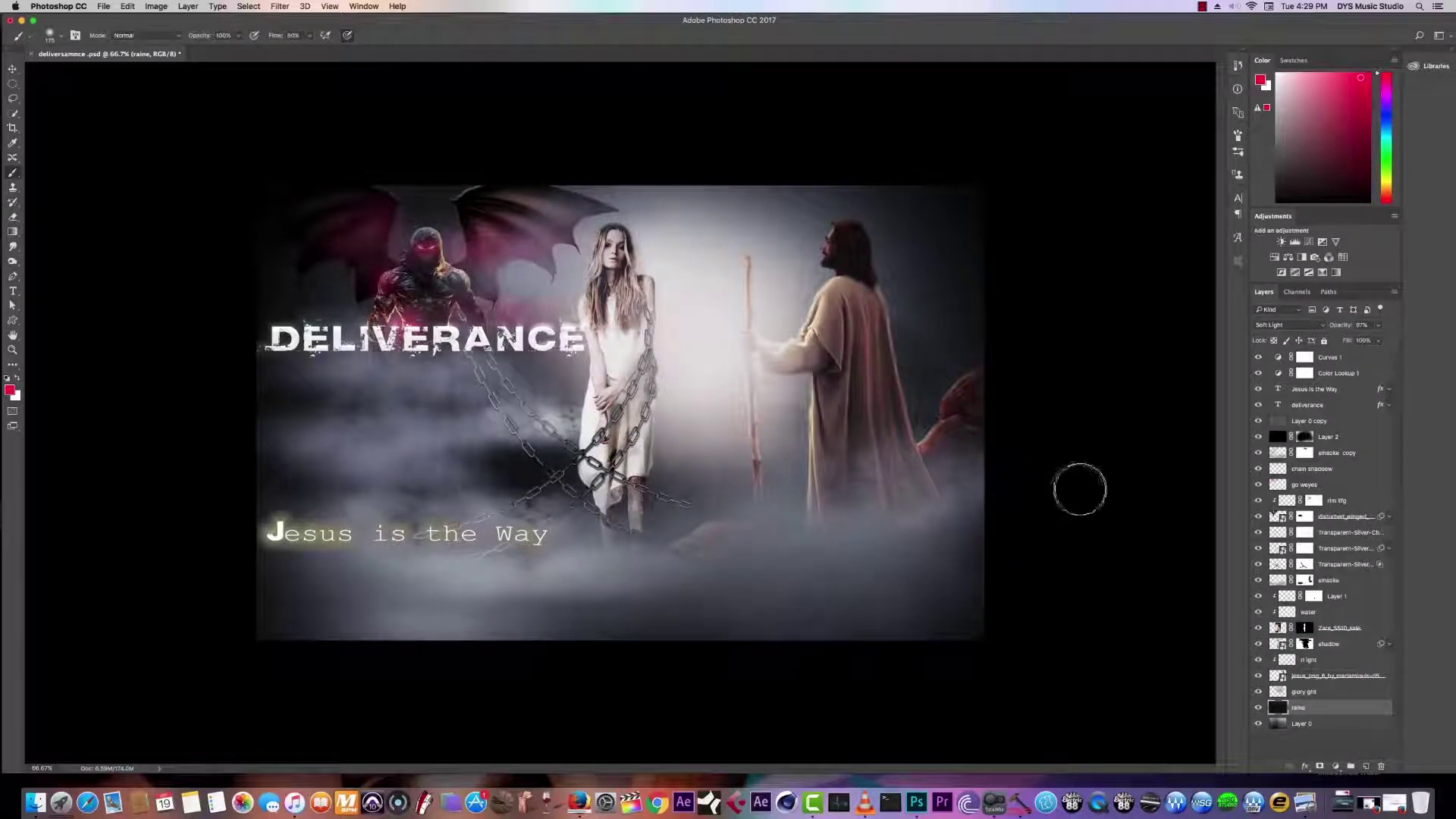
Step: Go up through the layer stack from the red glow layer to the smoke copy, and select Layer 0 copy
click(1287, 485)
click(1279, 452)
click(1280, 421)
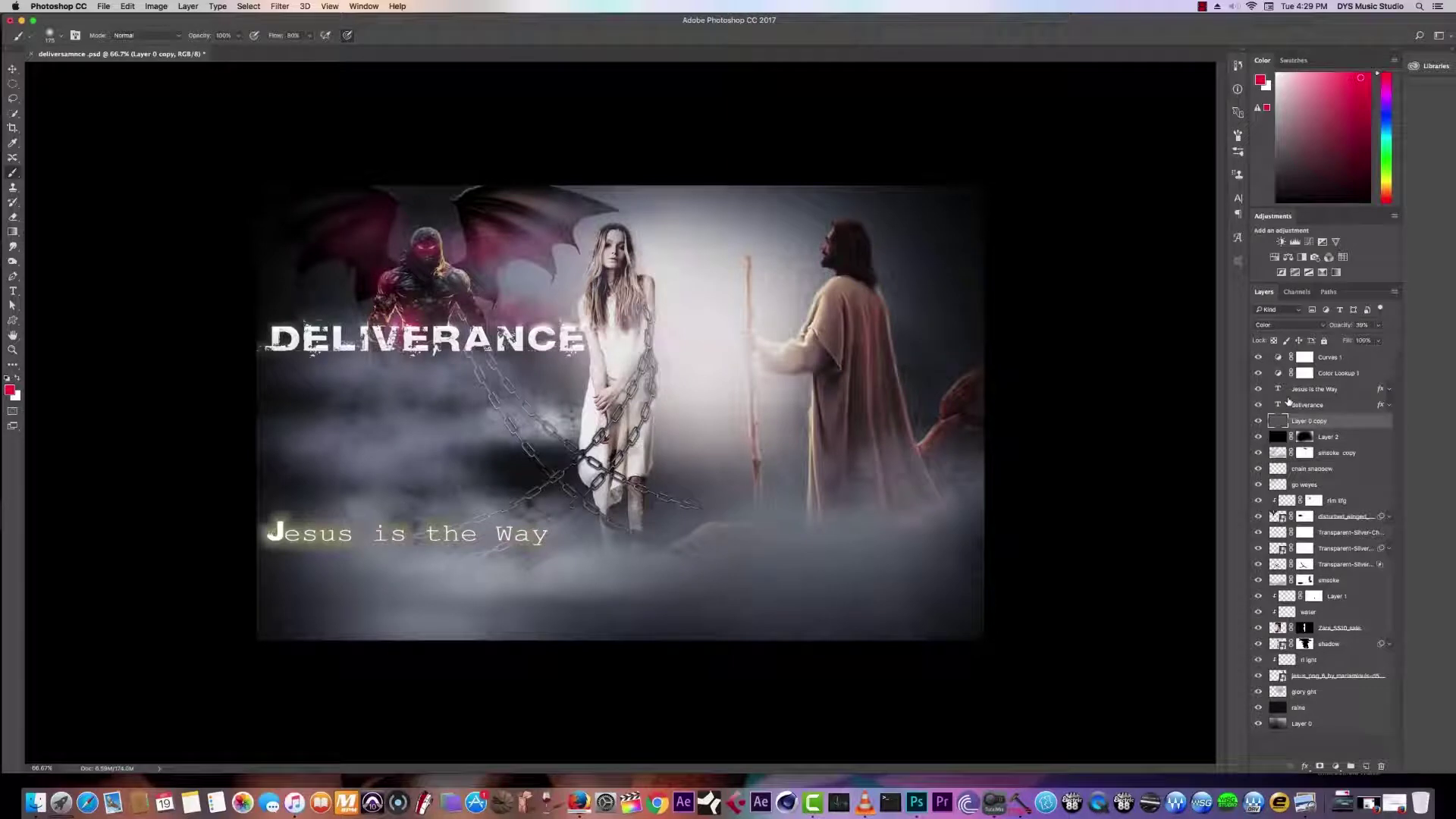